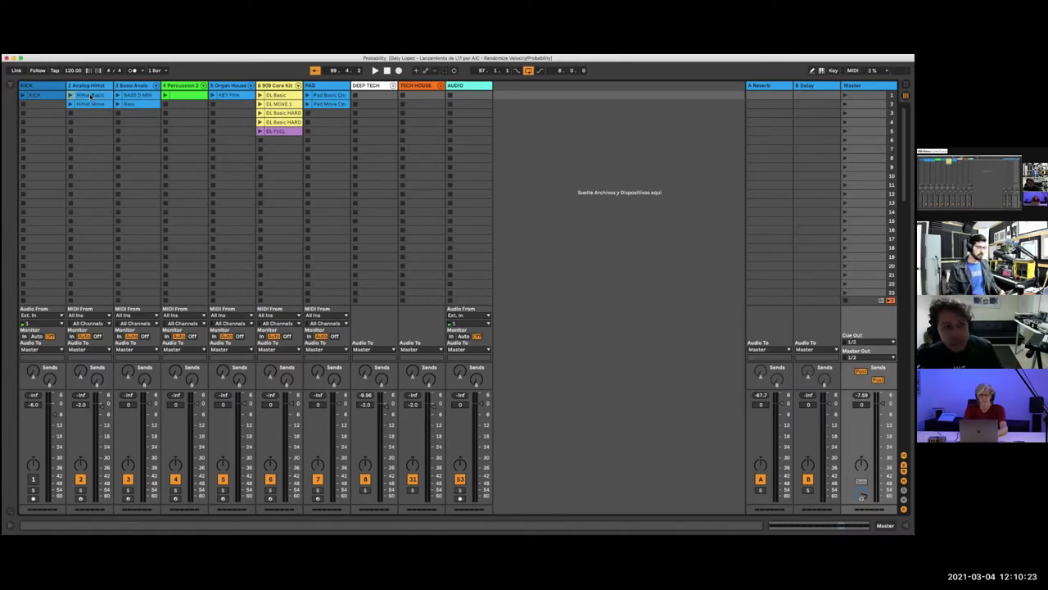
Step: Open the HiHat Basic clip's notes, make the window full screen, and launch the clip
double_click(90, 96)
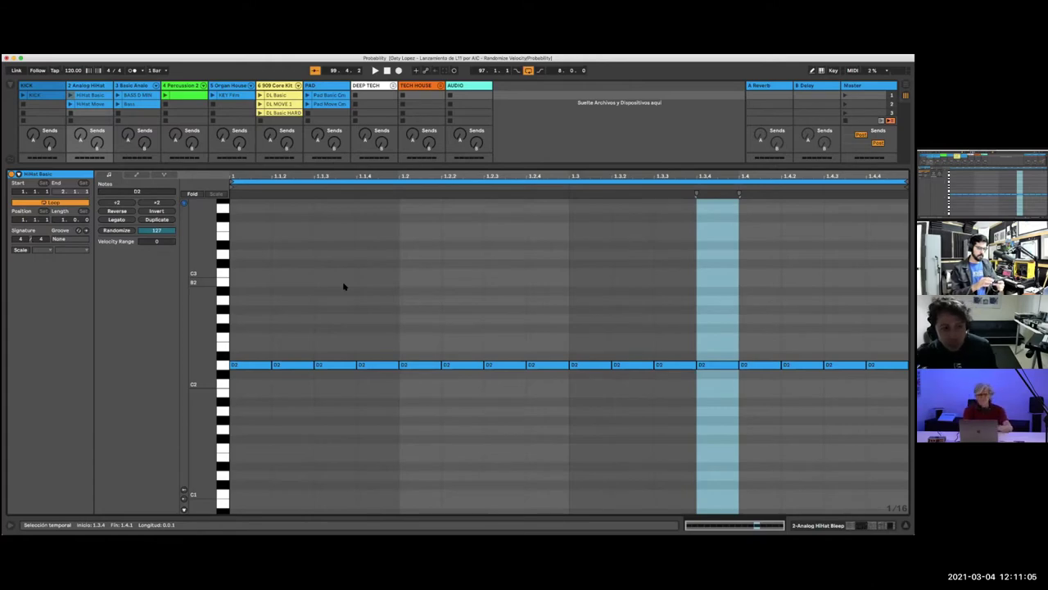
click(16, 58)
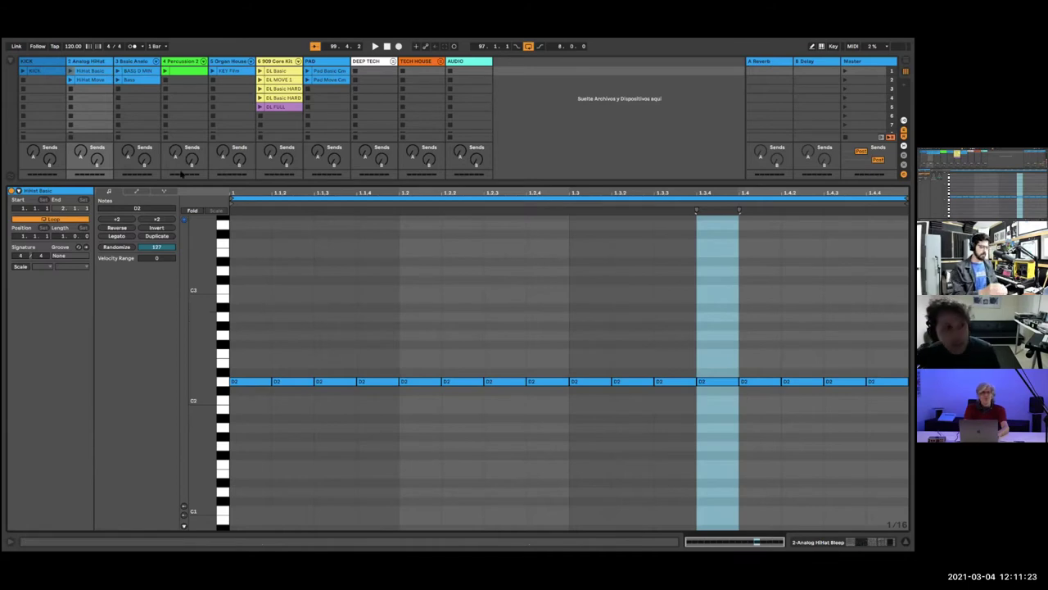
click(70, 71)
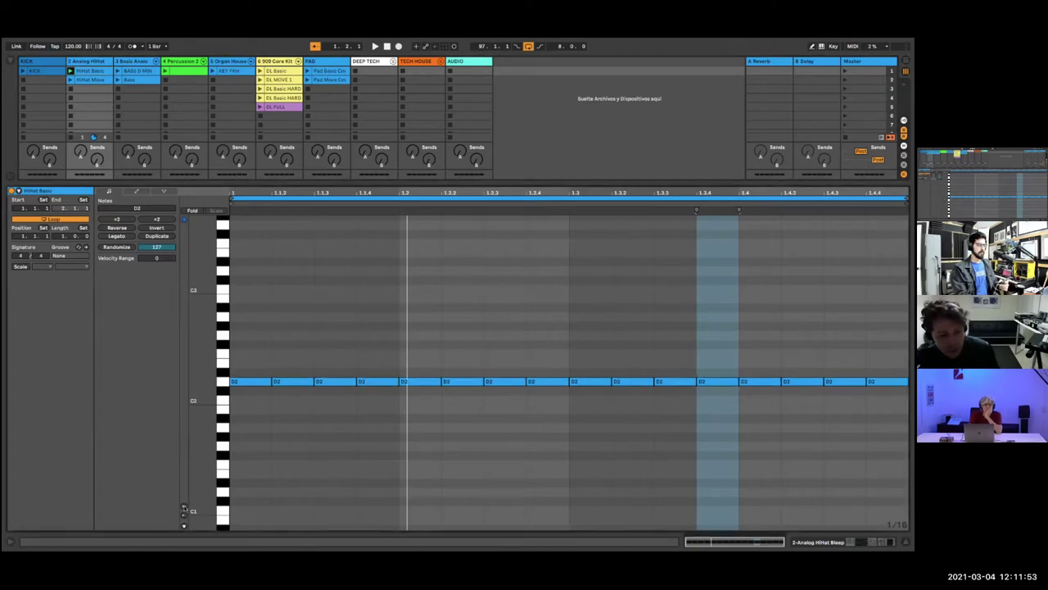
Step: Show the Velocity lane under the HiHat Basic notes and make it taller
click(184, 507)
click(184, 507)
click(184, 508)
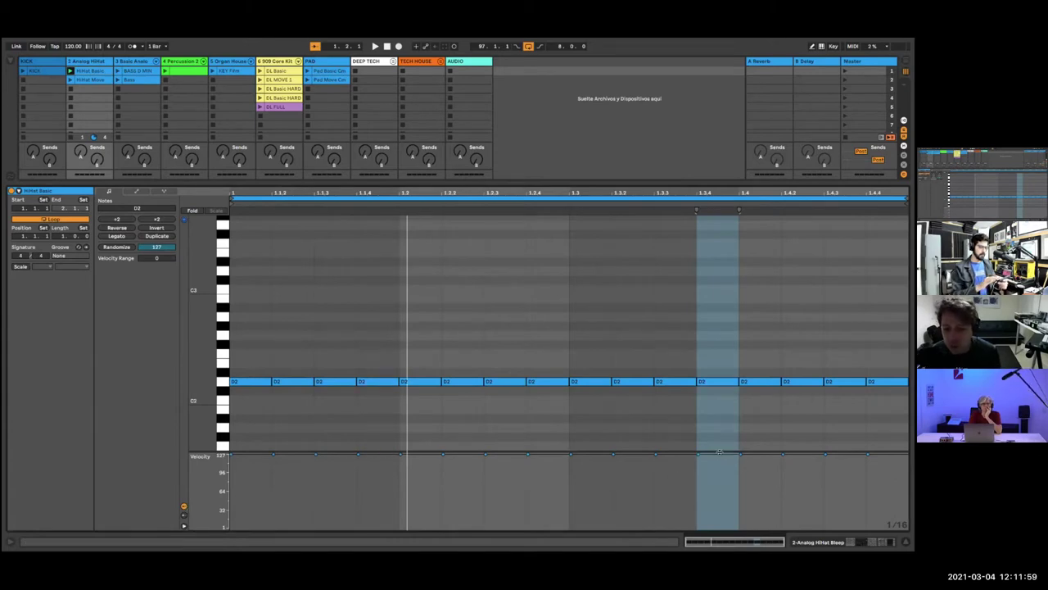
drag(718, 448, 727, 409)
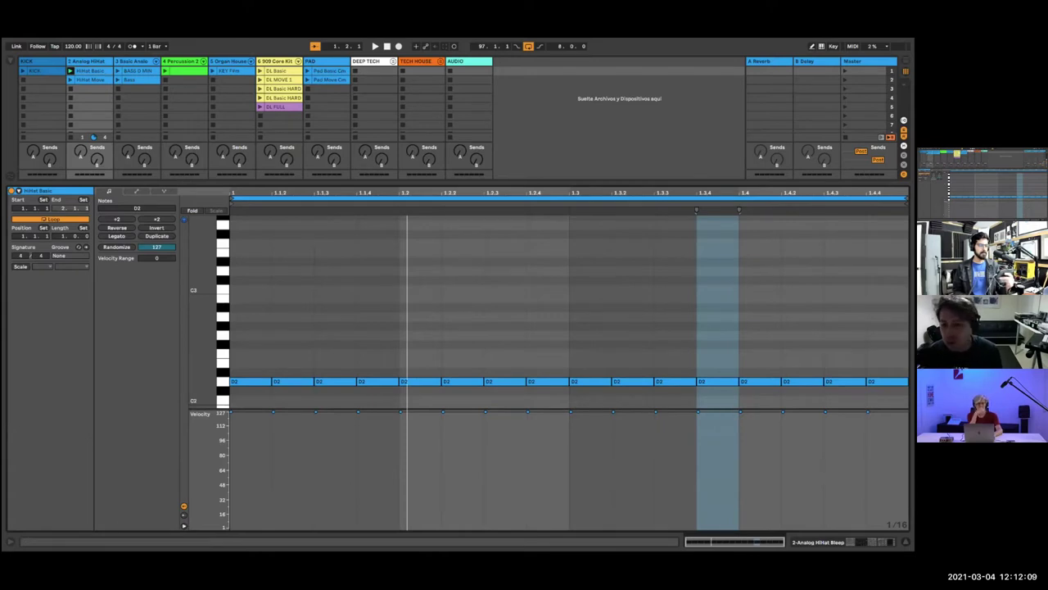
Step: Select all D2 notes in HiHat Basic and randomize their velocities three times at amount 127 while the clip plays
drag(894, 396, 248, 339)
click(748, 446)
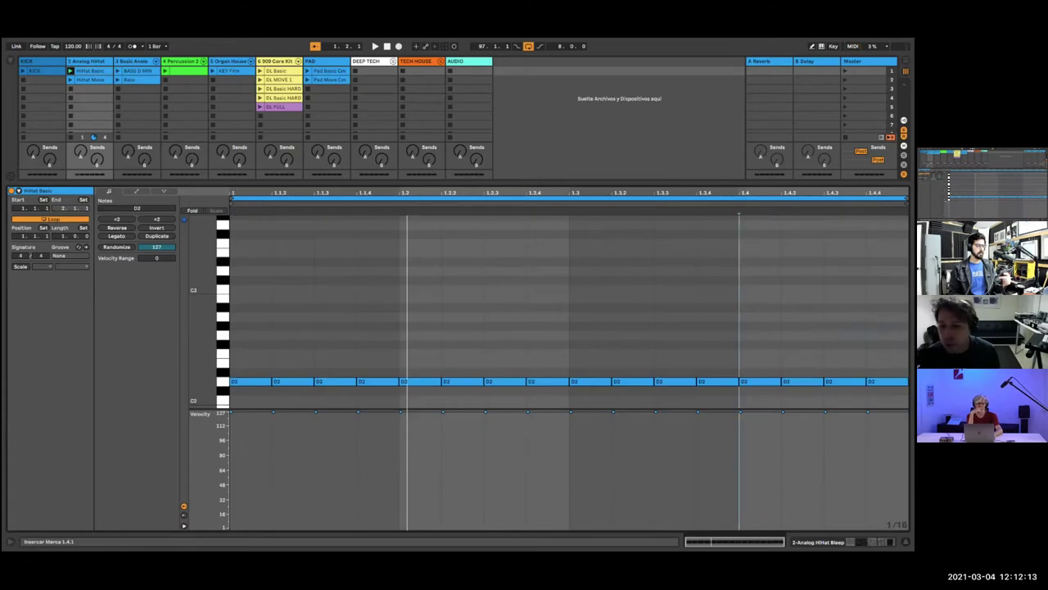
mouse_move(896, 438)
mouse_down()
mouse_move(876, 417)
mouse_move(690, 391)
mouse_move(661, 400)
mouse_up()
drag(596, 372, 219, 275)
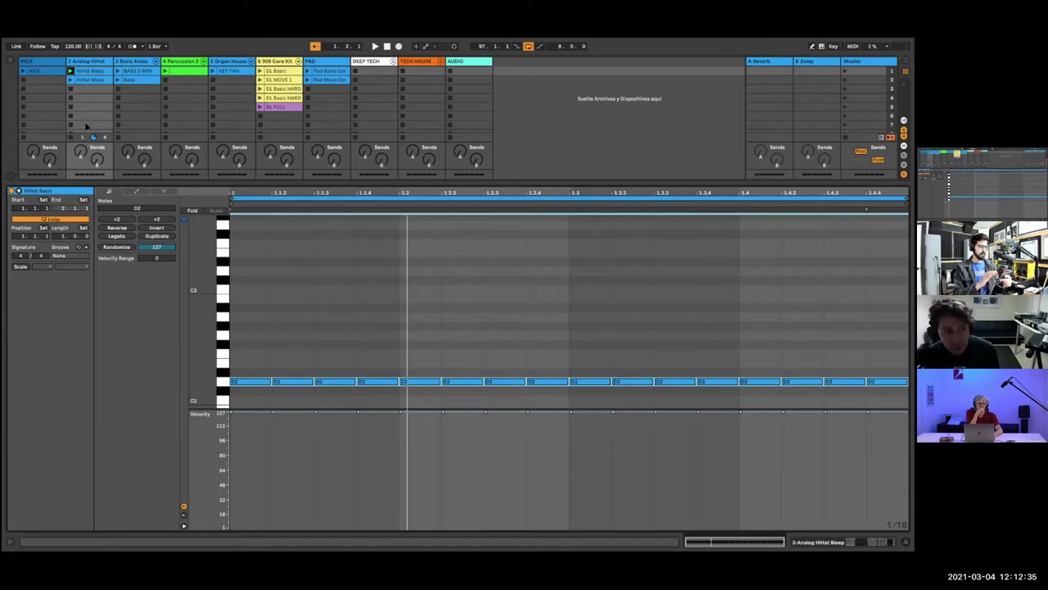
click(71, 70)
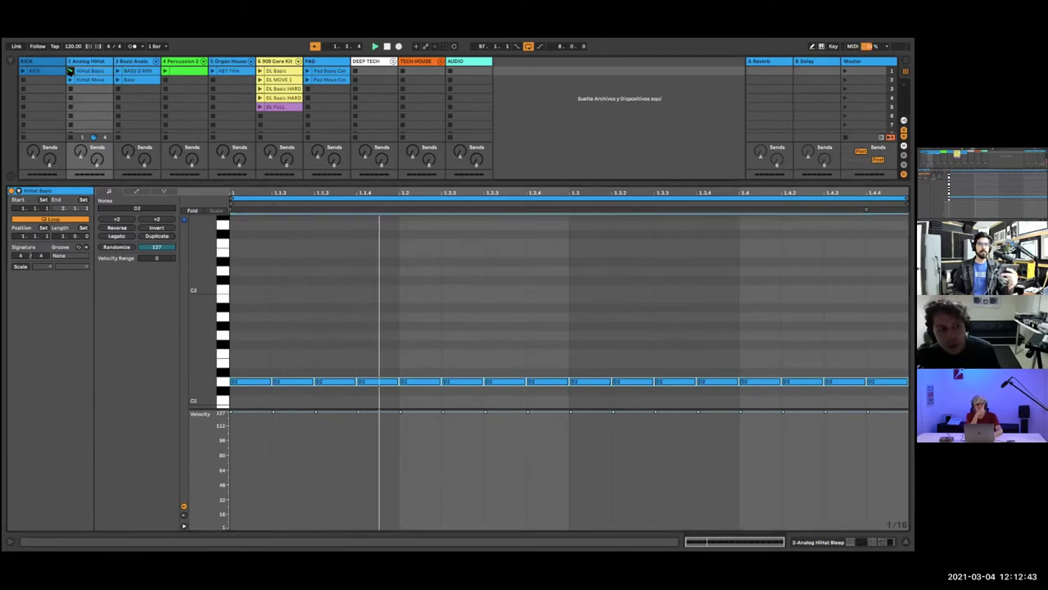
click(117, 247)
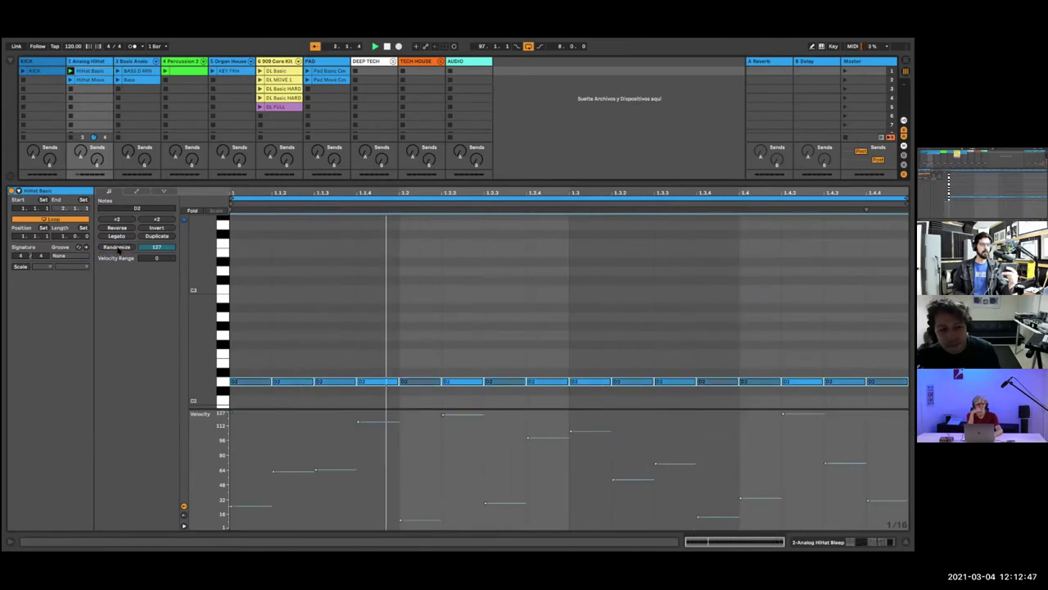
click(117, 247)
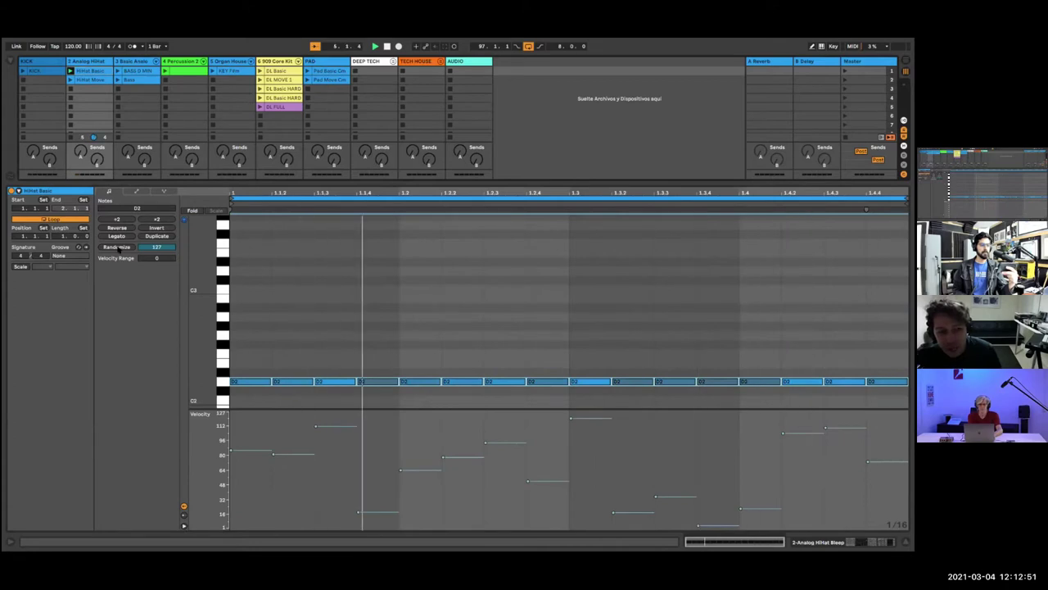
click(118, 247)
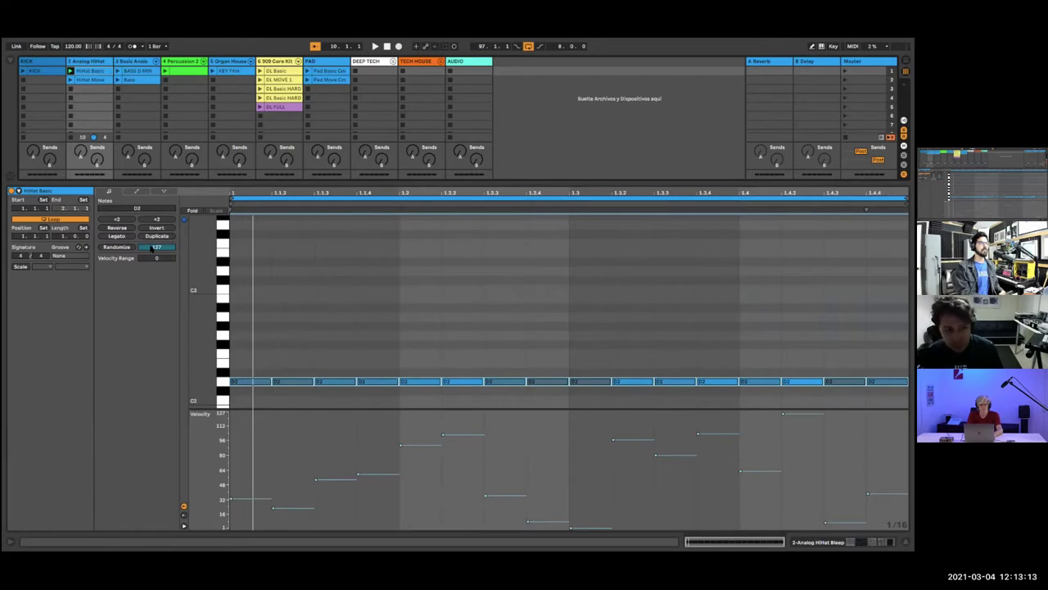
Step: Lower the velocity randomization amount to 9 and randomize the selected hi-hat notes several times during playback
drag(151, 248, 152, 307)
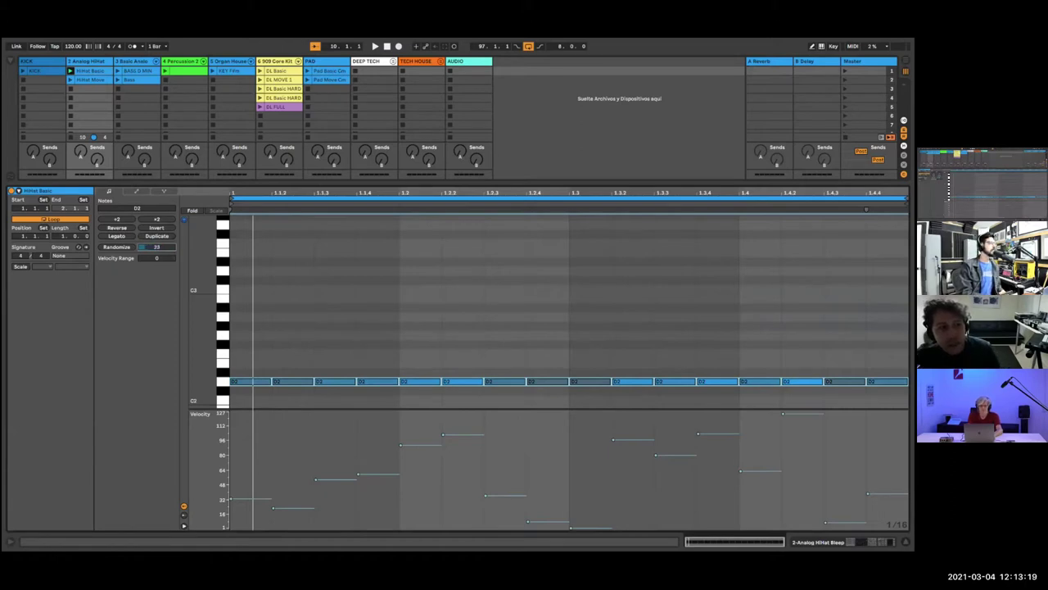
drag(154, 248, 153, 220)
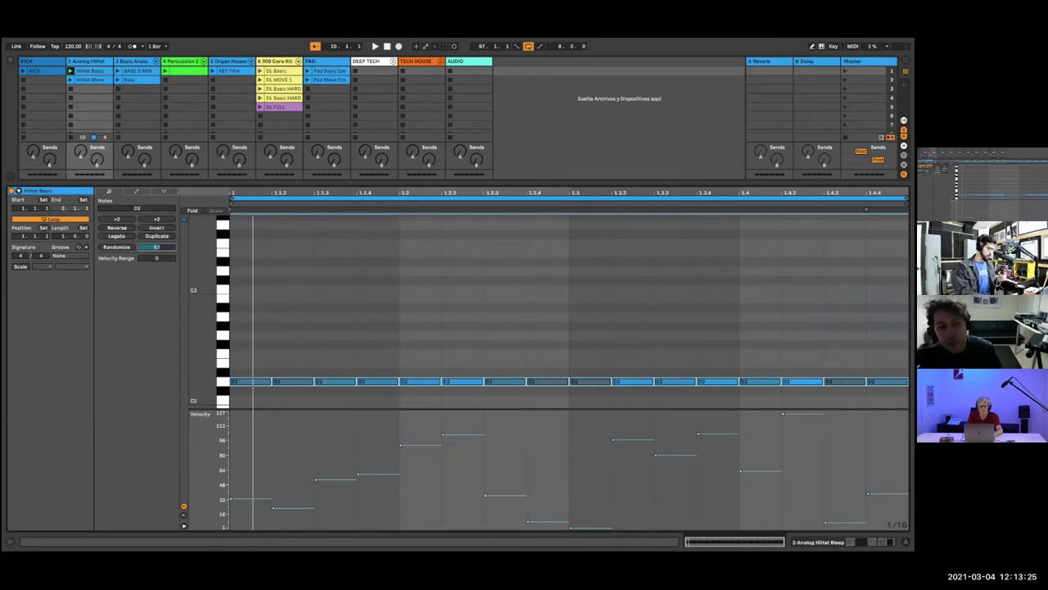
drag(153, 247, 153, 277)
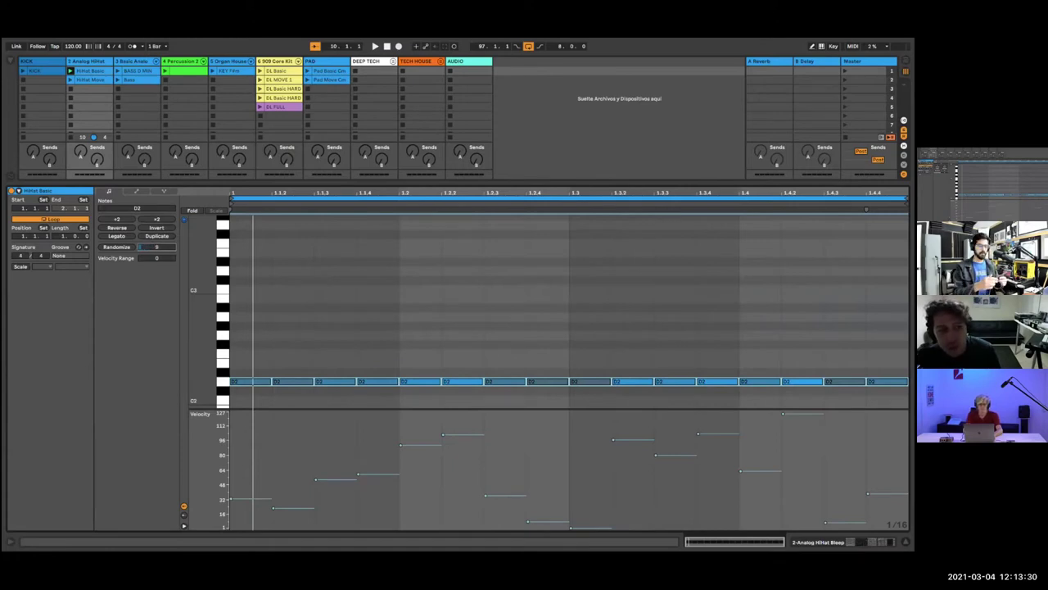
click(126, 247)
key(space)
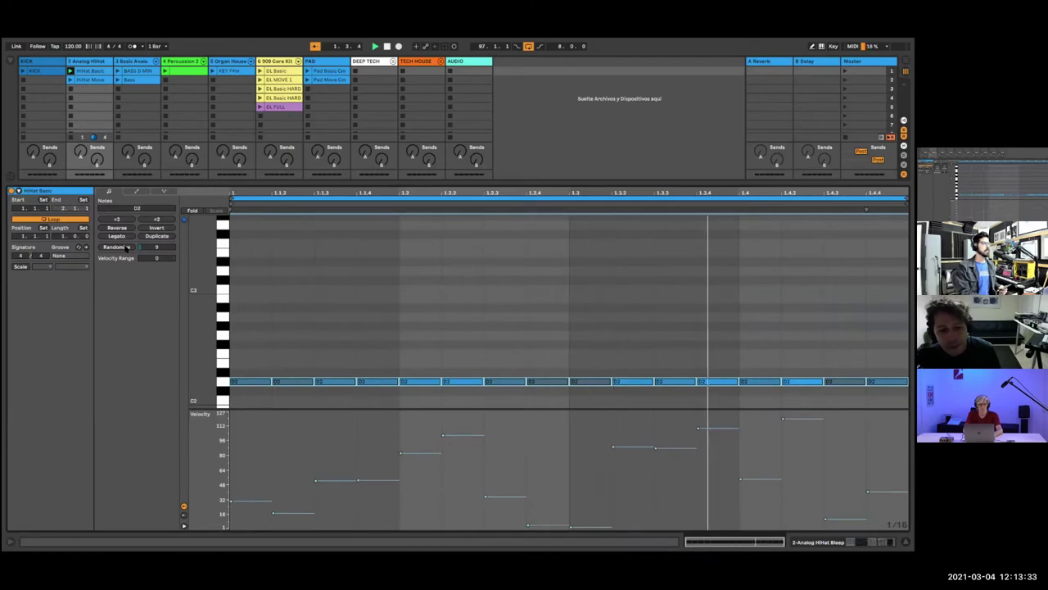
click(127, 247)
click(127, 247)
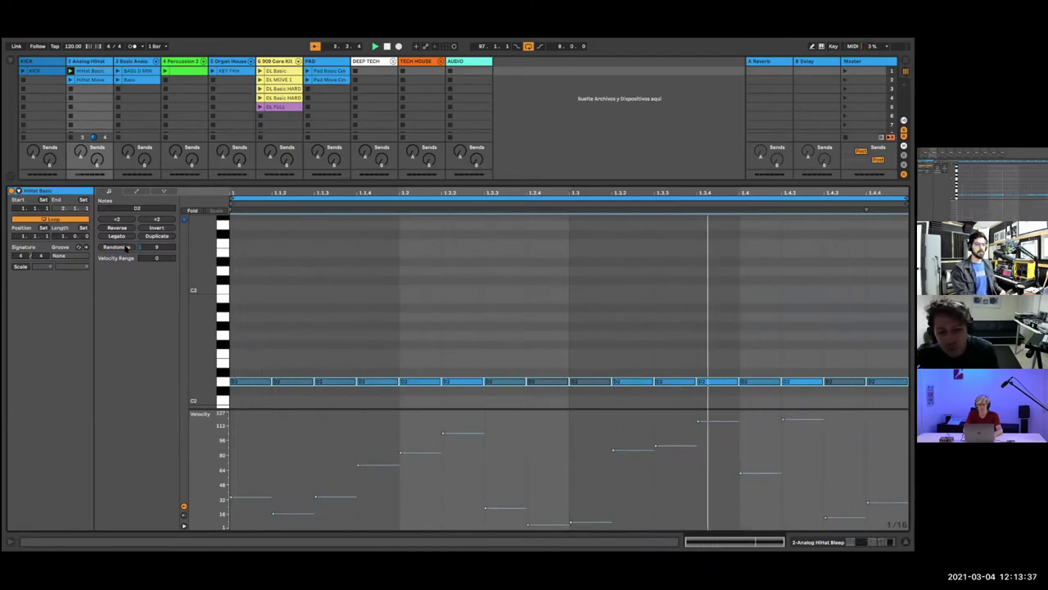
click(127, 248)
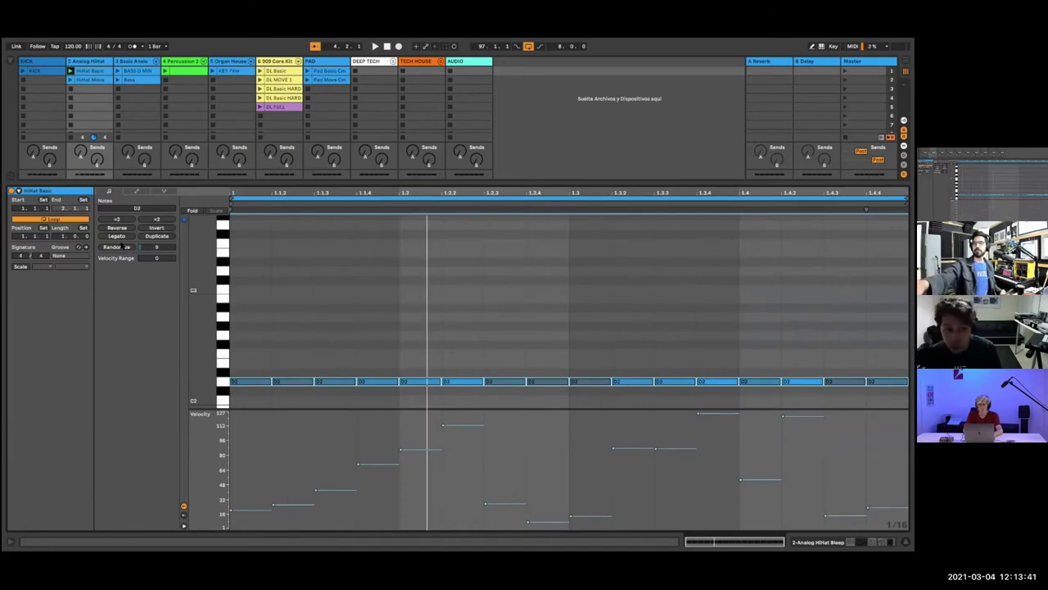
Step: Set the velocity randomization amount to 127 and show the Chance lane for HiHat Basic
drag(155, 250, 155, 205)
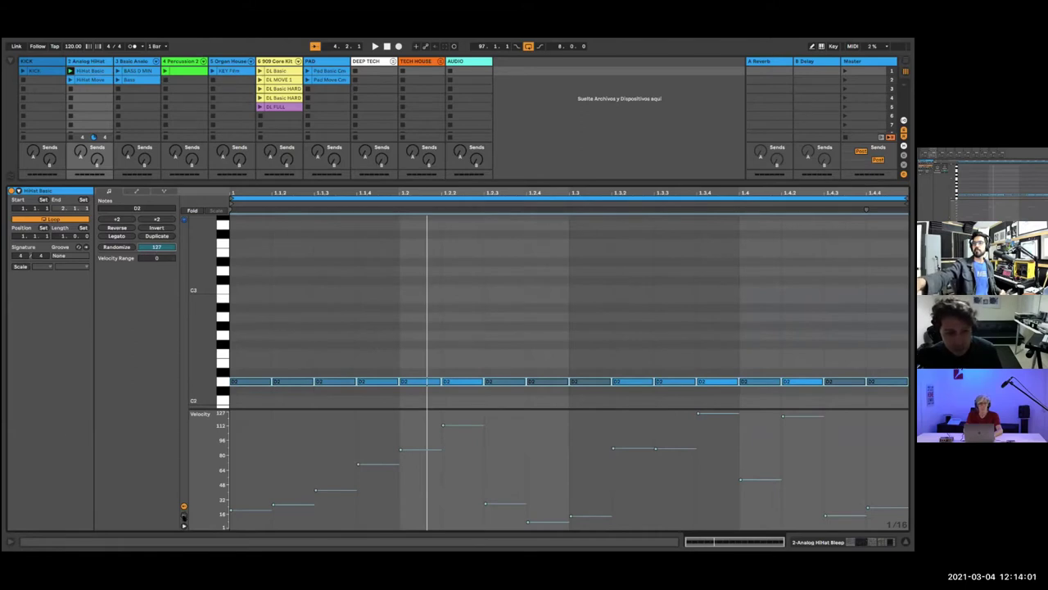
click(184, 515)
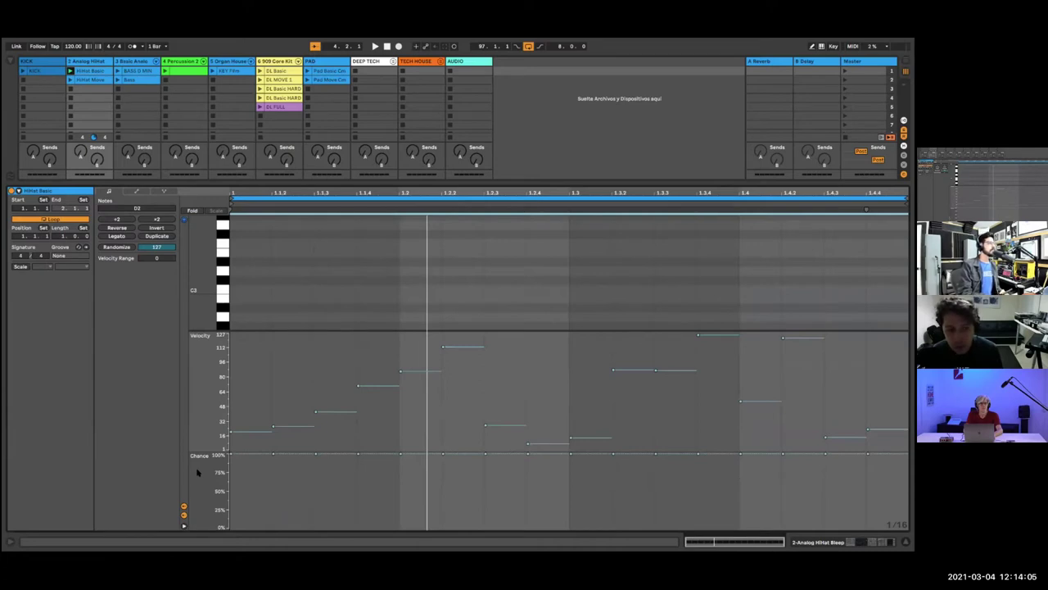
Step: Randomize the chance of all HiHat Basic notes at 100% and play the clip with the new probabilities
key(space)
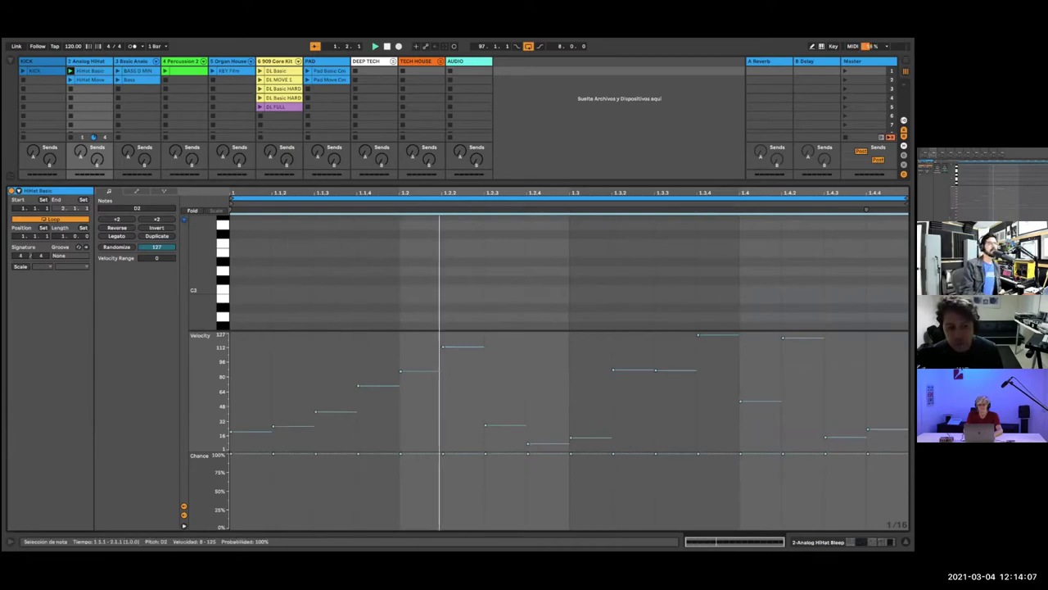
drag(891, 482, 254, 447)
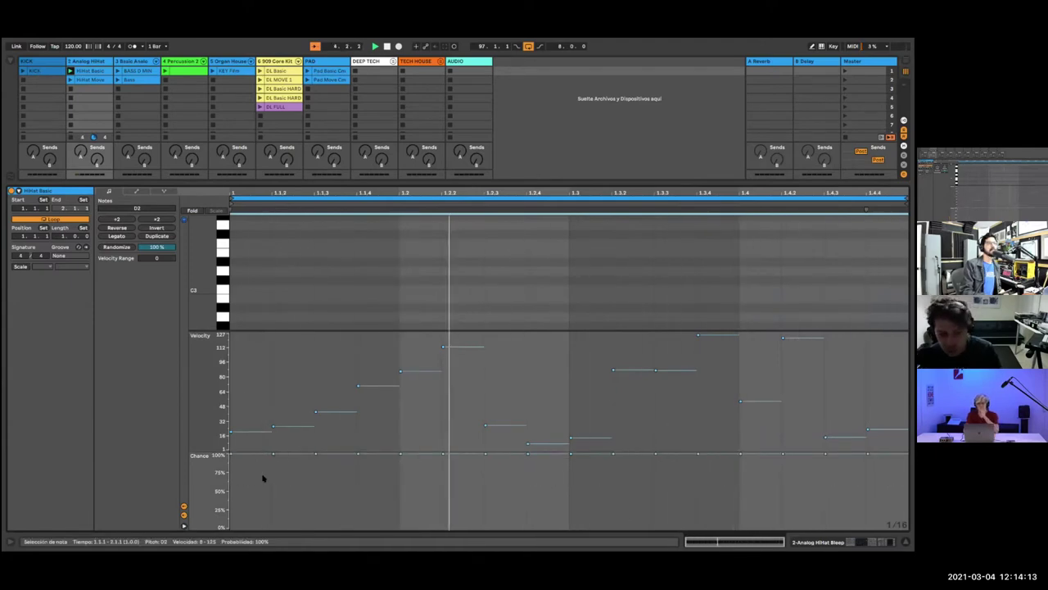
click(125, 247)
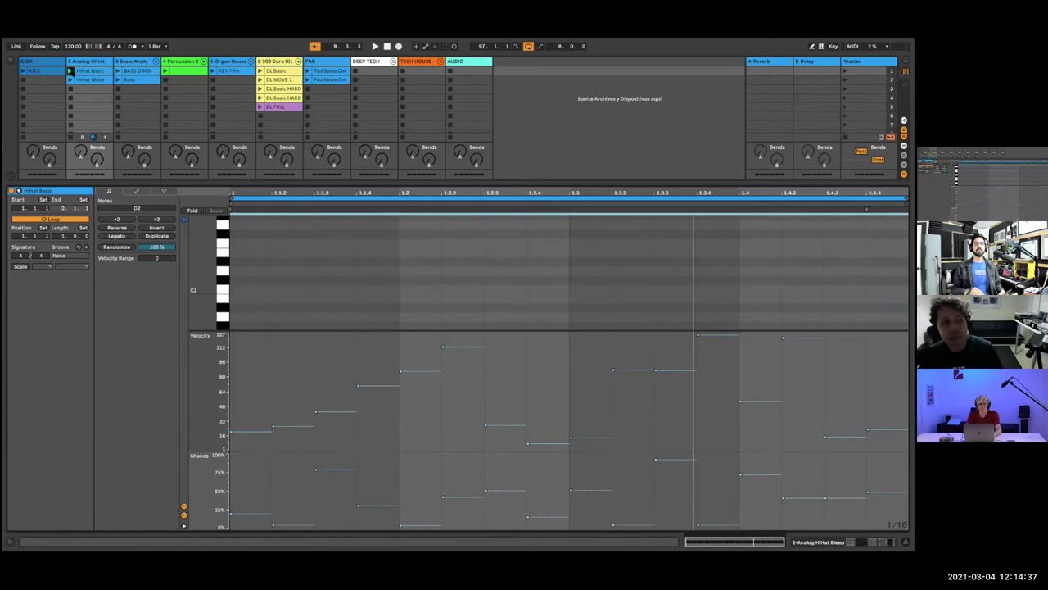
click(70, 71)
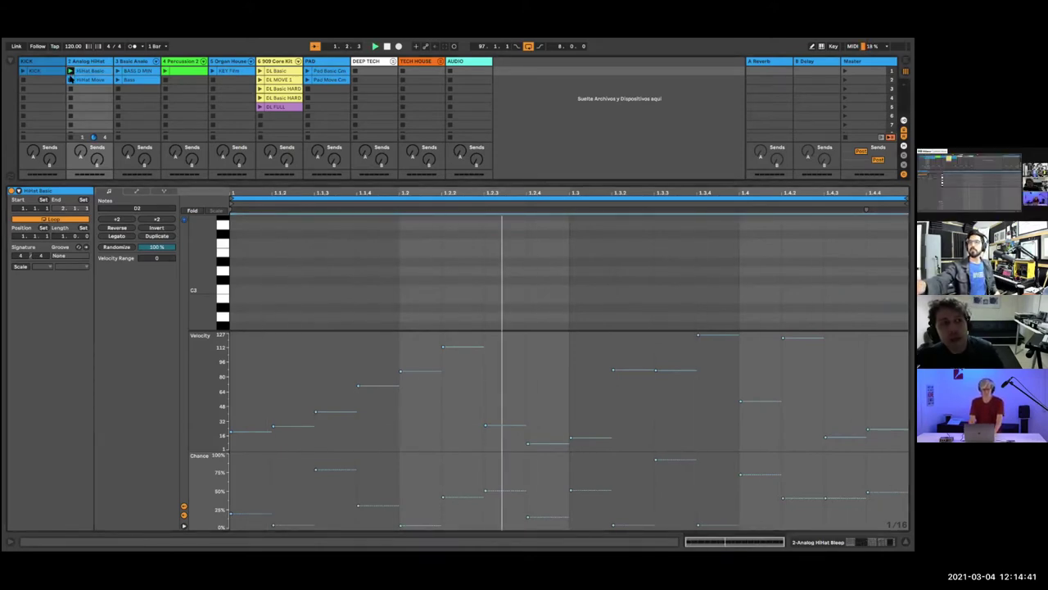
Step: Open the HiHat Move clip's notes and launch the BASS D MIN clip on the Basic Analog Bass track
click(84, 80)
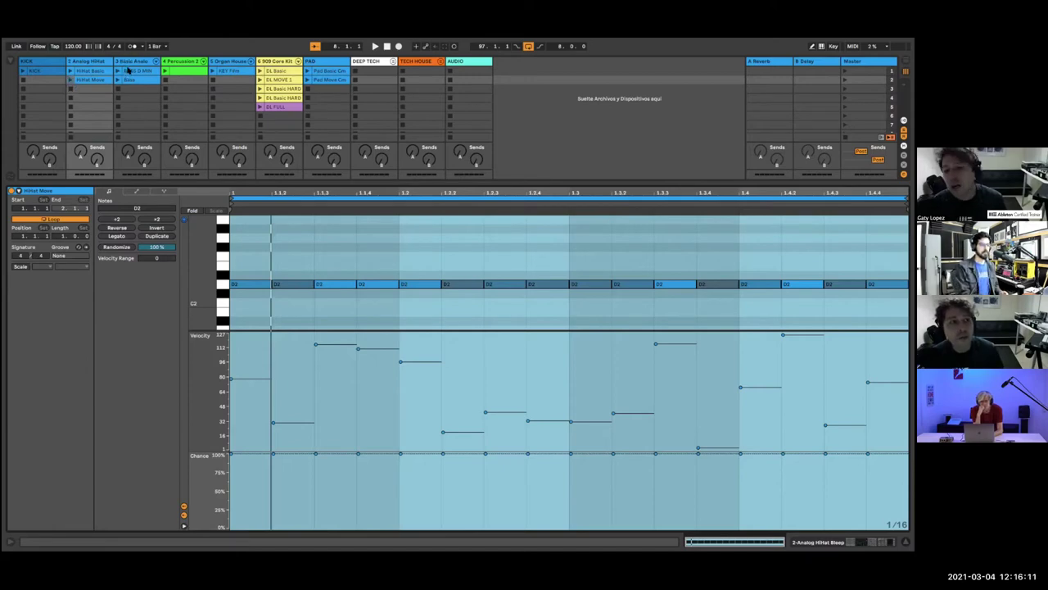
click(131, 70)
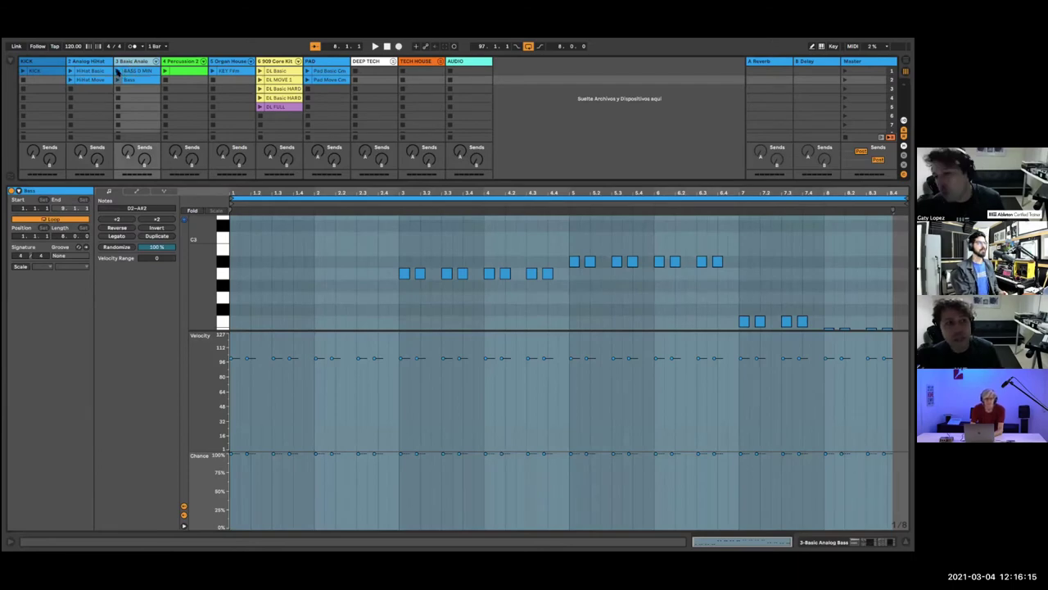
click(118, 71)
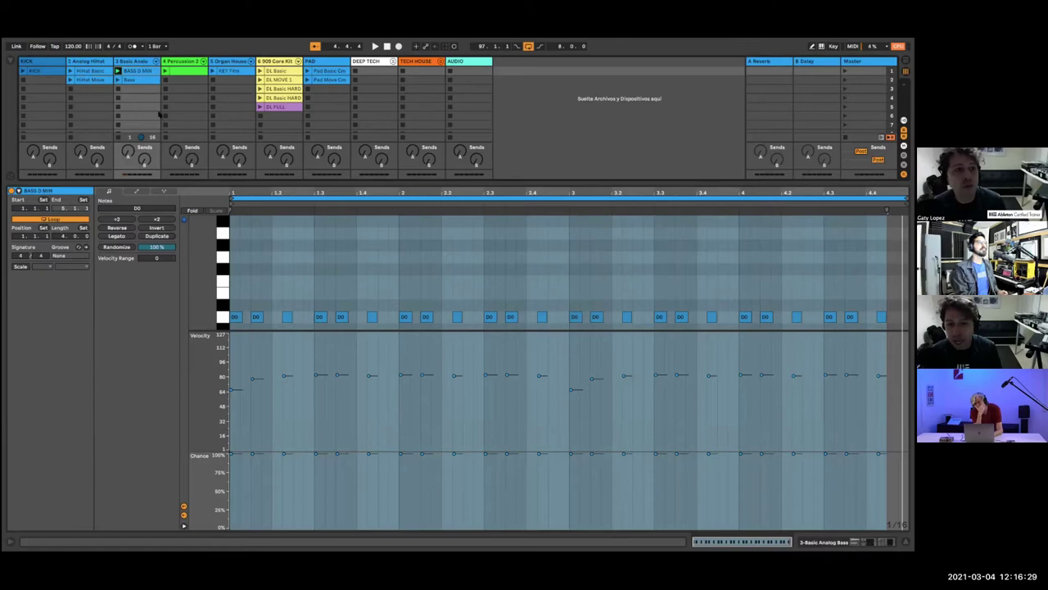
Step: Randomize the velocities of all BASS D MIN notes at amount 127 while the clip plays
drag(892, 413, 226, 346)
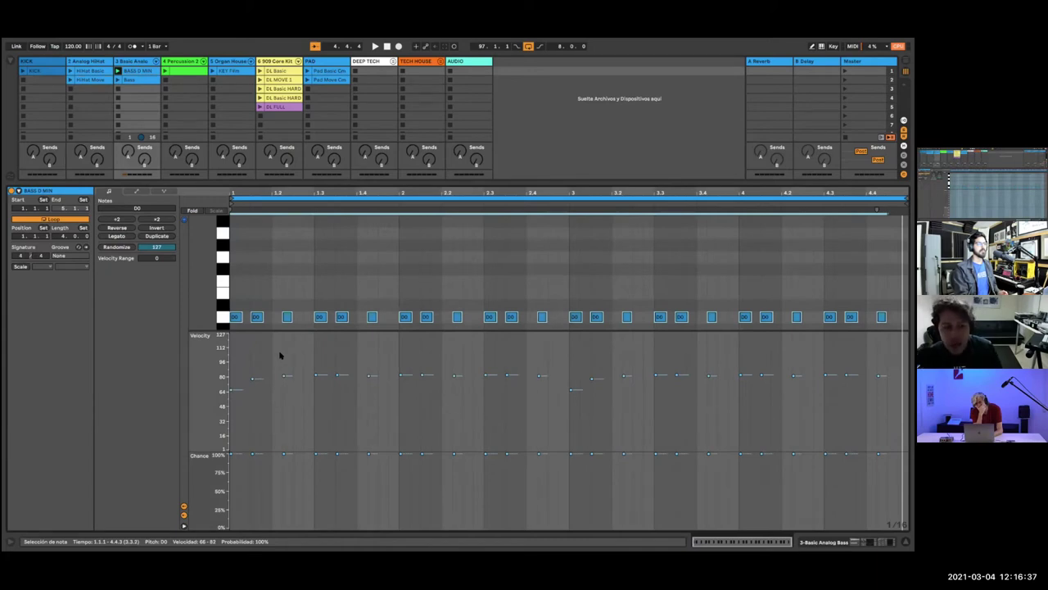
key(space)
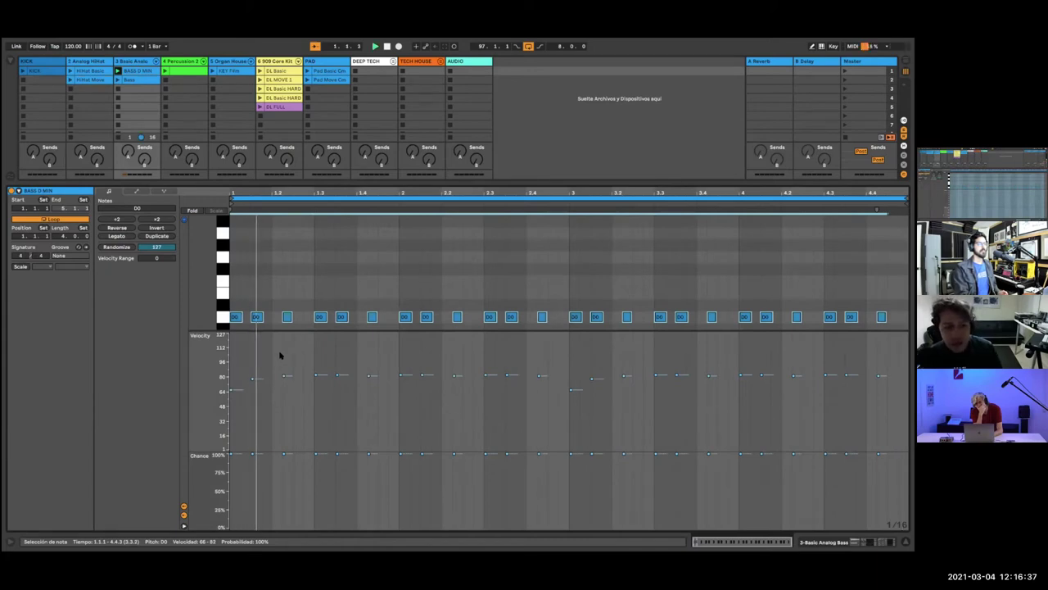
click(120, 248)
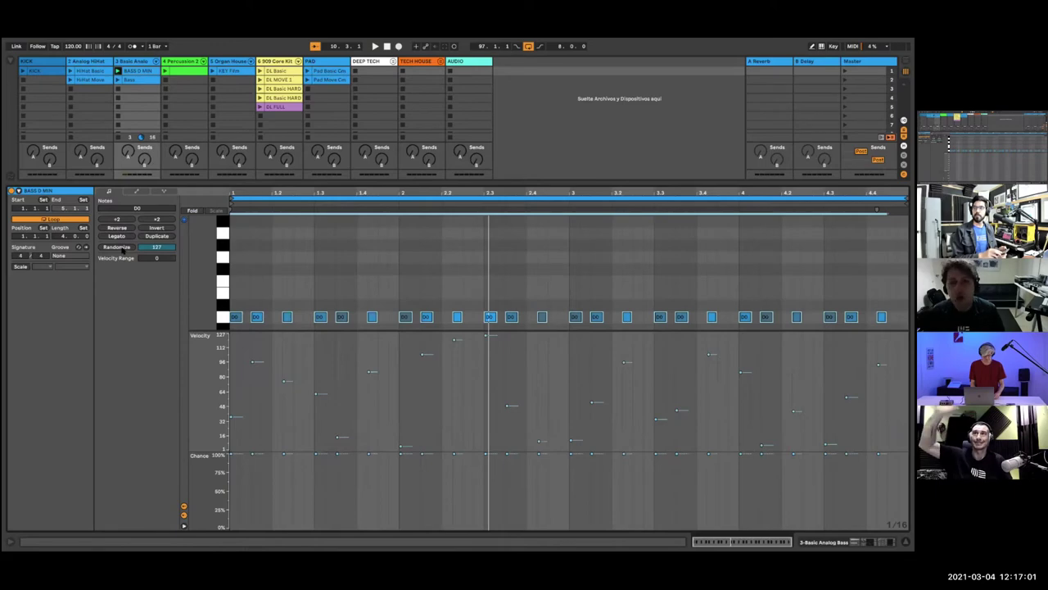
Step: Play BASS D MIN and randomize the chance of all its notes twice at 100%
key(space)
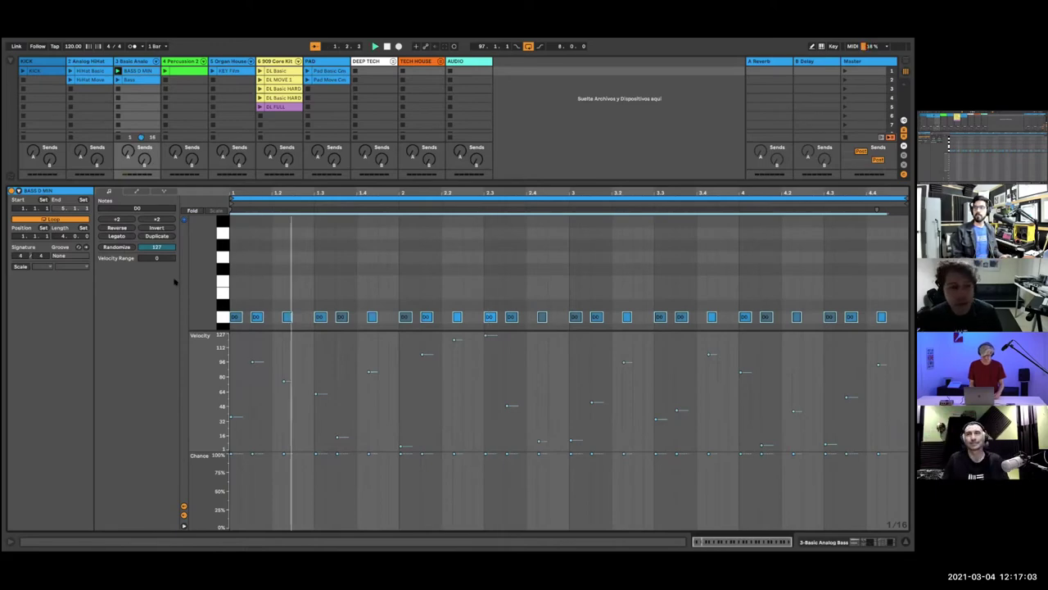
drag(896, 471, 225, 376)
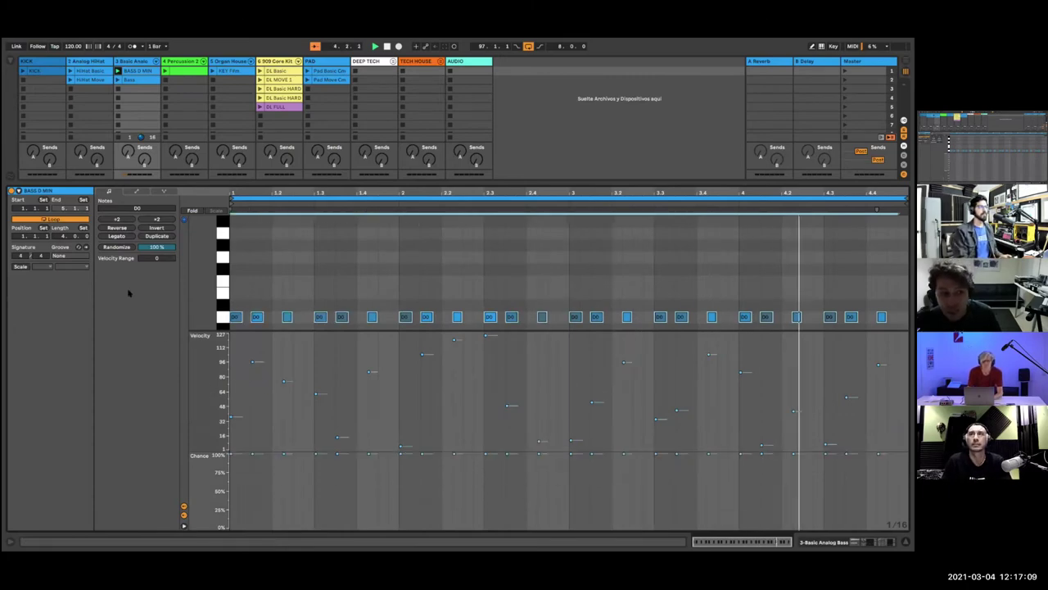
click(121, 248)
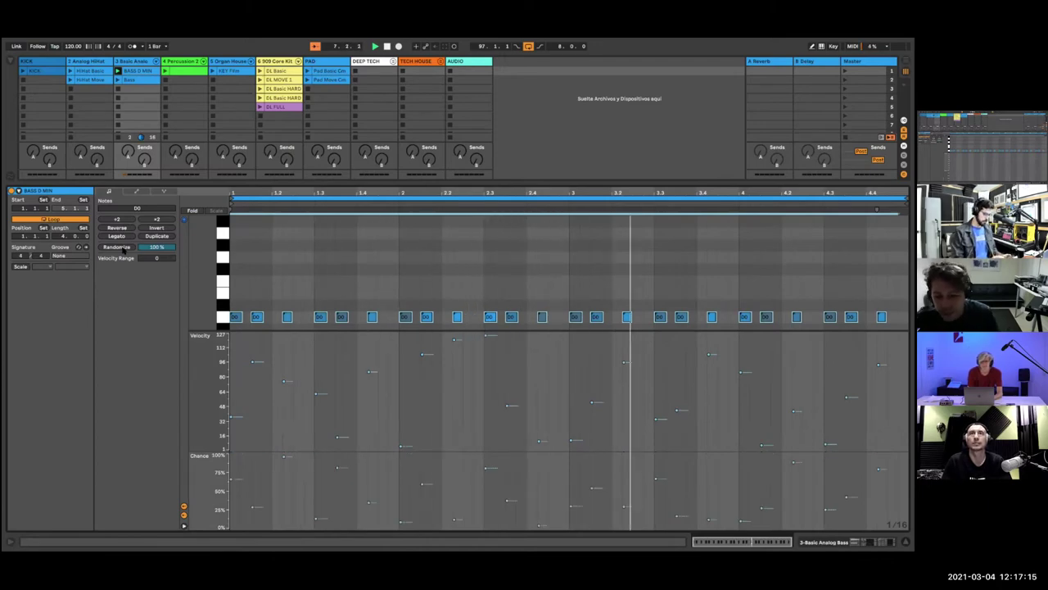
click(125, 249)
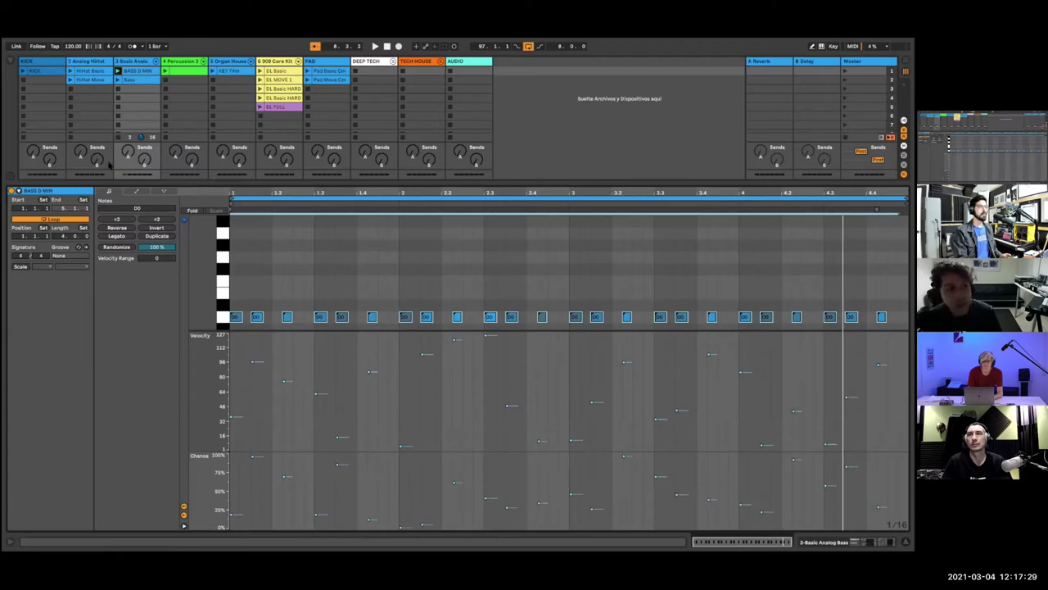
Step: Launch the Bass clip and show the device chain of the Basic Analog Bass track
click(118, 80)
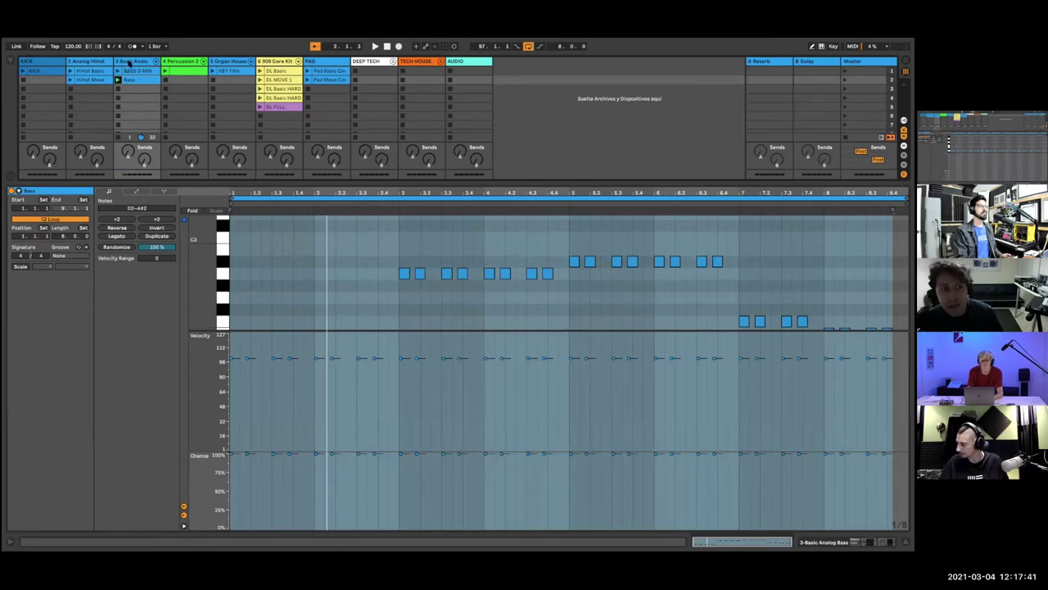
click(128, 62)
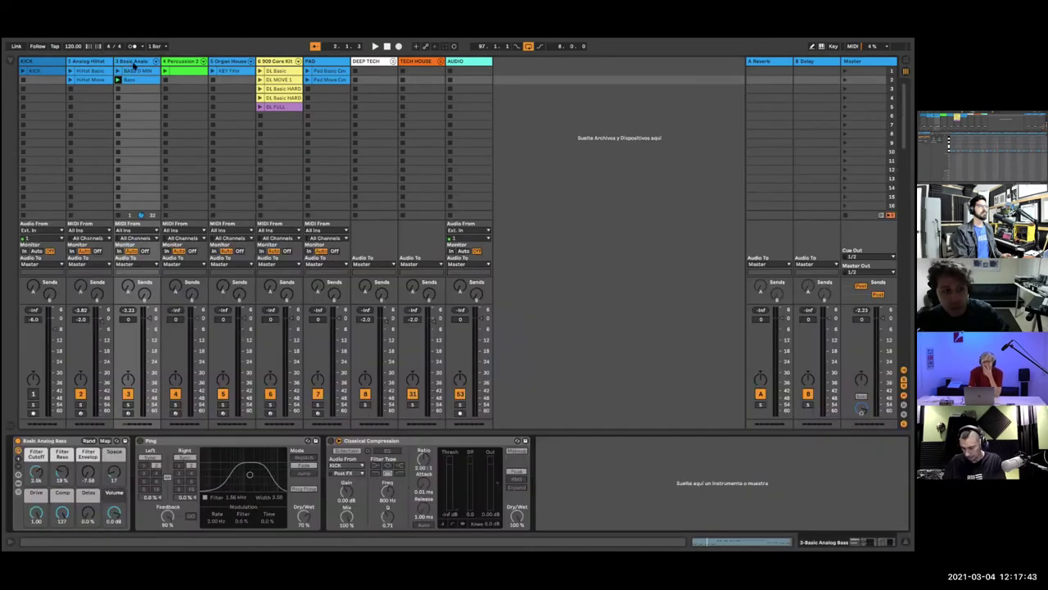
Step: Open the Bass clip's notes with taller velocity and chance lanes, and set the Velocity Range of all its notes to -127
click(141, 72)
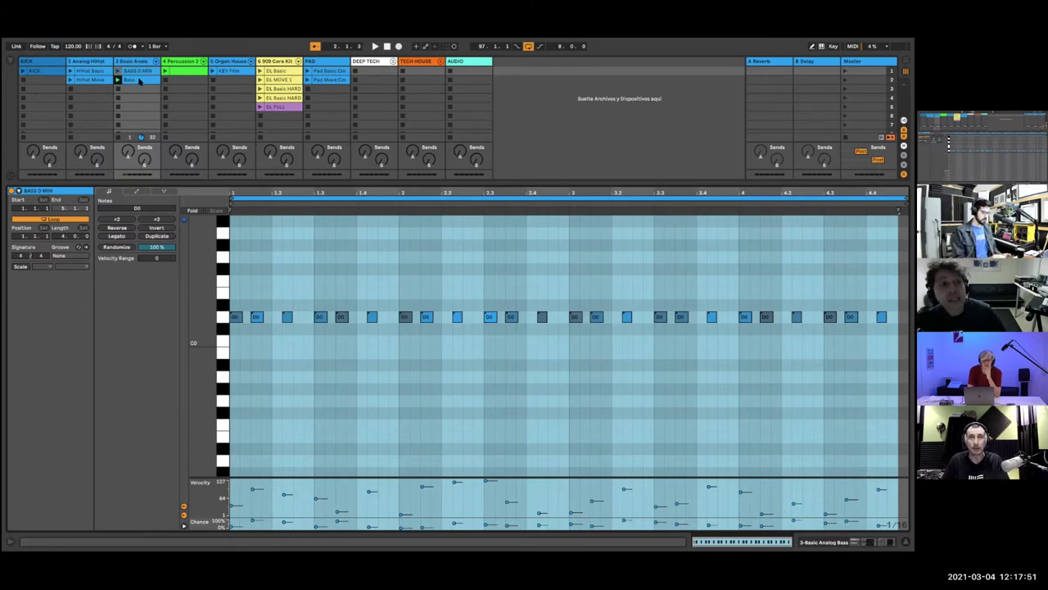
click(139, 79)
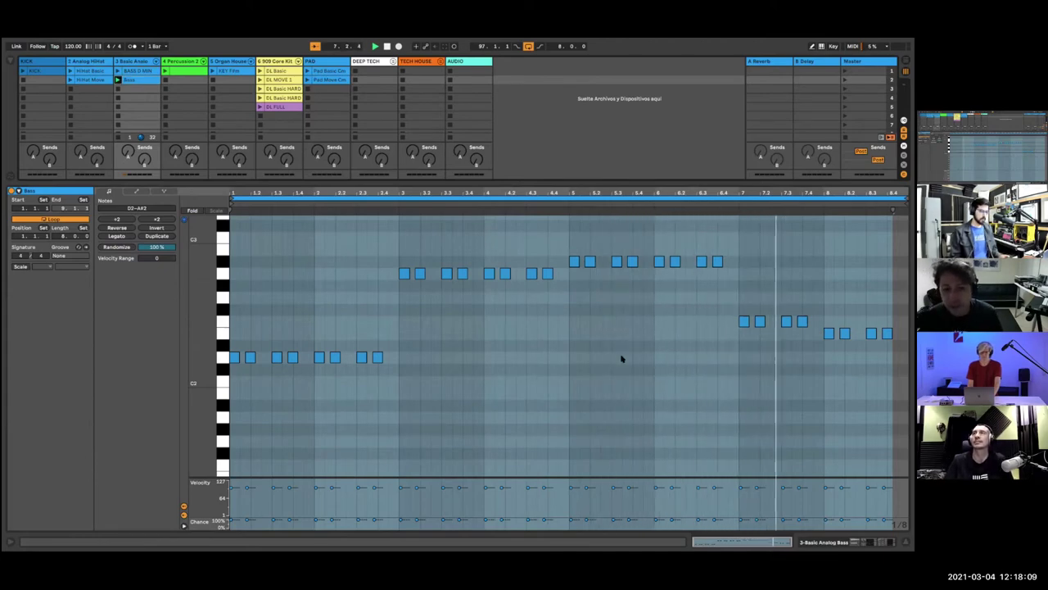
drag(697, 478, 696, 383)
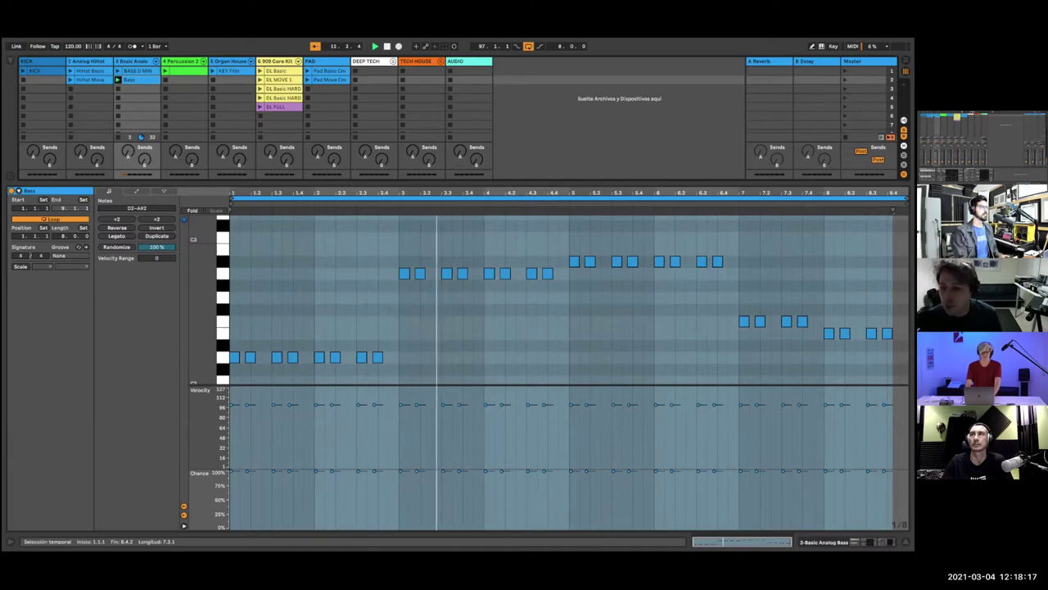
drag(901, 424, 246, 367)
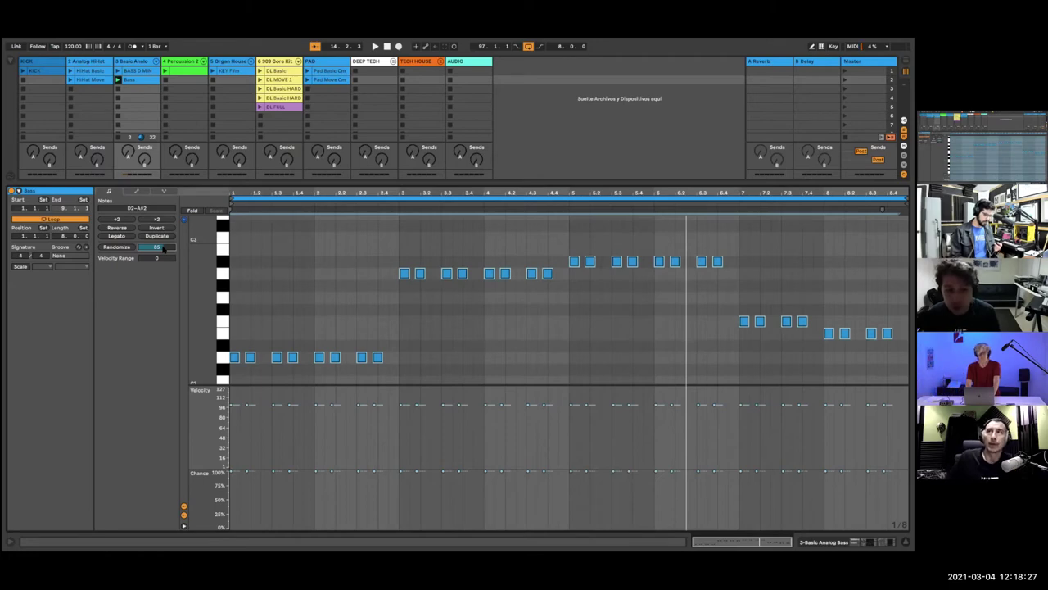
mouse_move(168, 260)
mouse_down()
mouse_move(169, 237)
mouse_move(170, 295)
mouse_move(170, 259)
mouse_up()
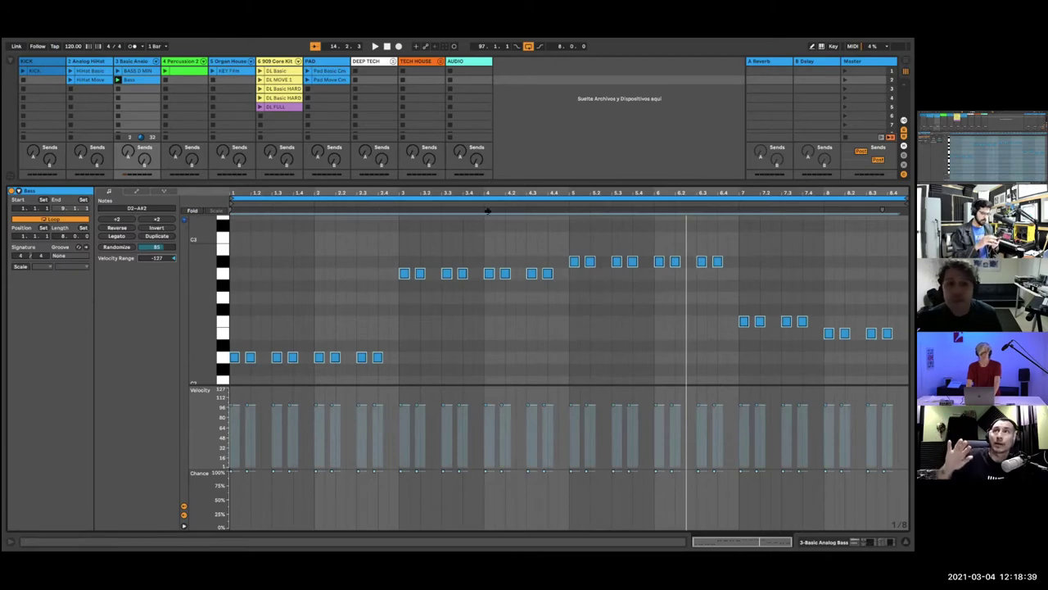
Step: Show the track routing and mixer controls, and lower the Basic Analog Bass track to -13.7 dB while the Bass clip plays
key(super+alt+i)
drag(488, 211, 487, 330)
key(super+alt+m)
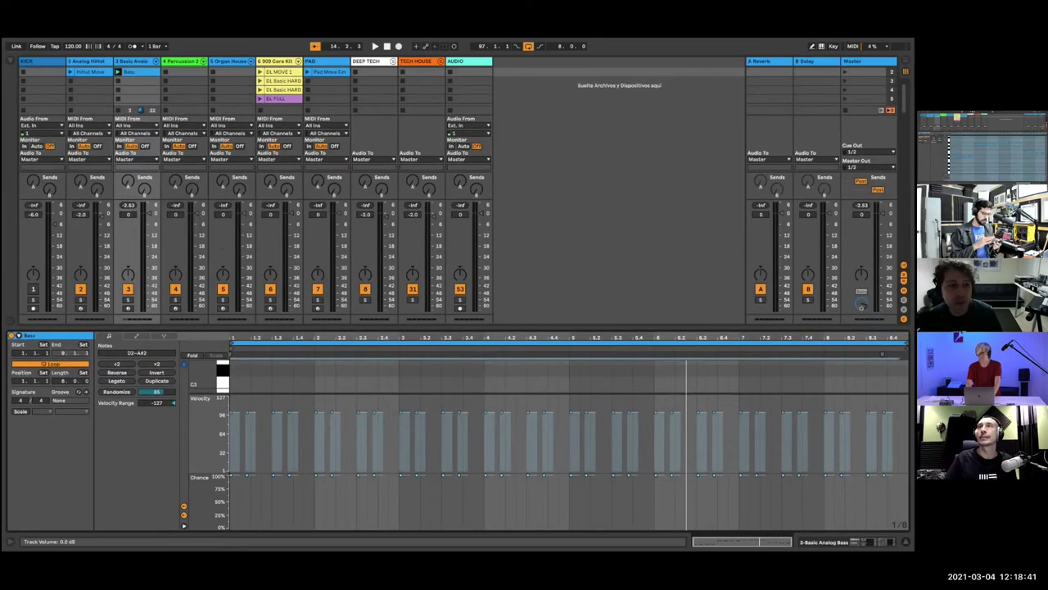
key(space)
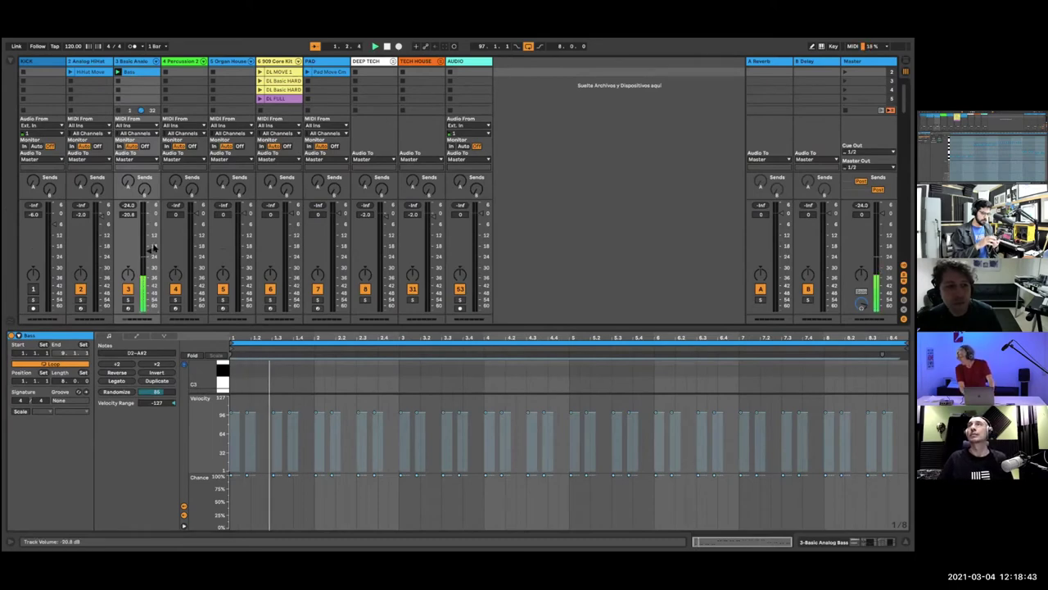
drag(149, 246, 149, 238)
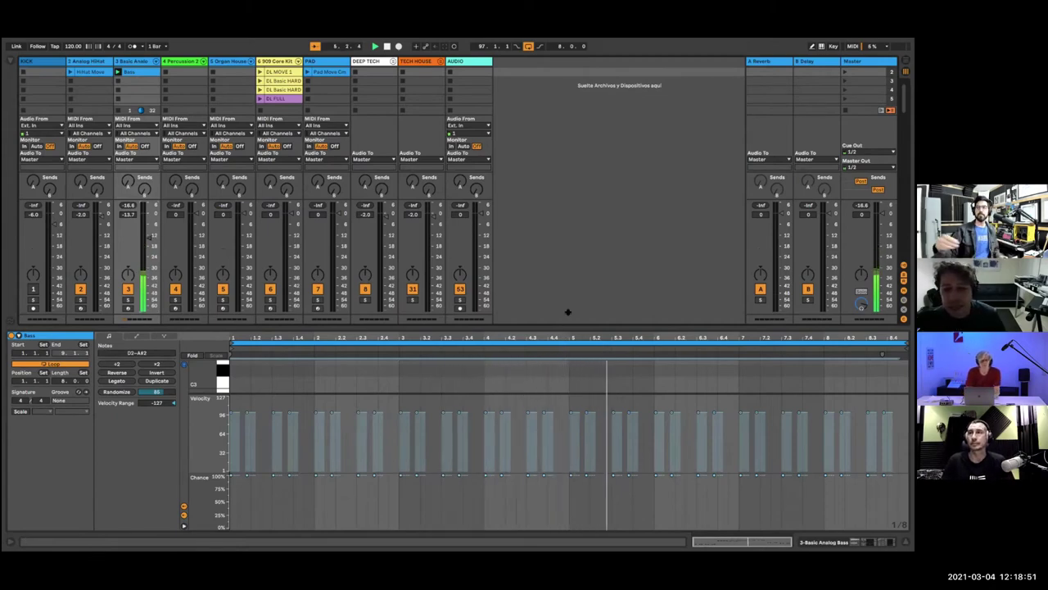
Step: Alternate the Bass notes' Velocity Range between +127 and -127, leave it at +127, and randomize their velocities
drag(567, 312, 320, 286)
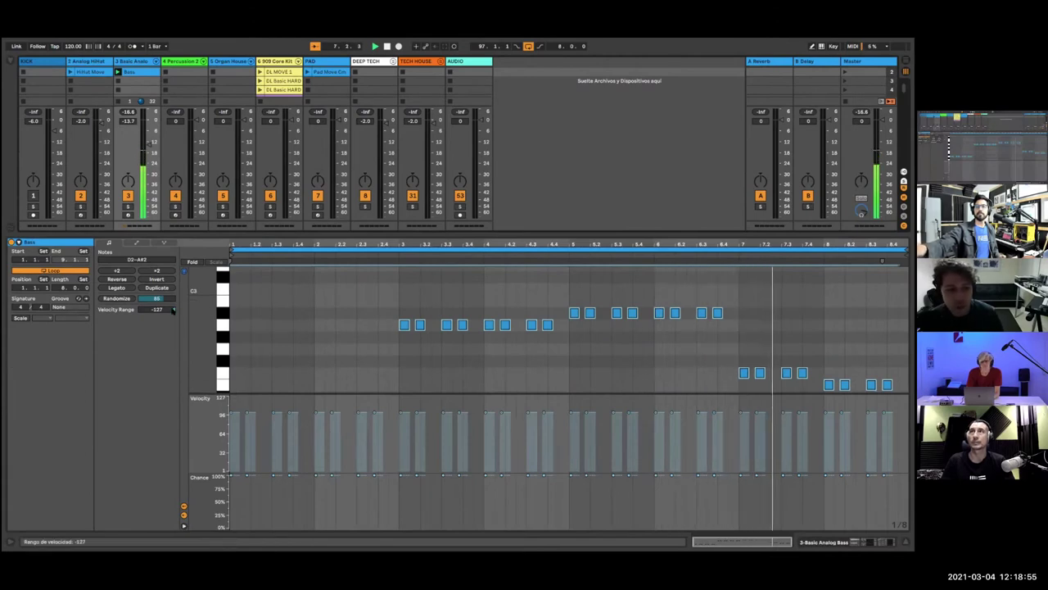
drag(173, 311, 177, 251)
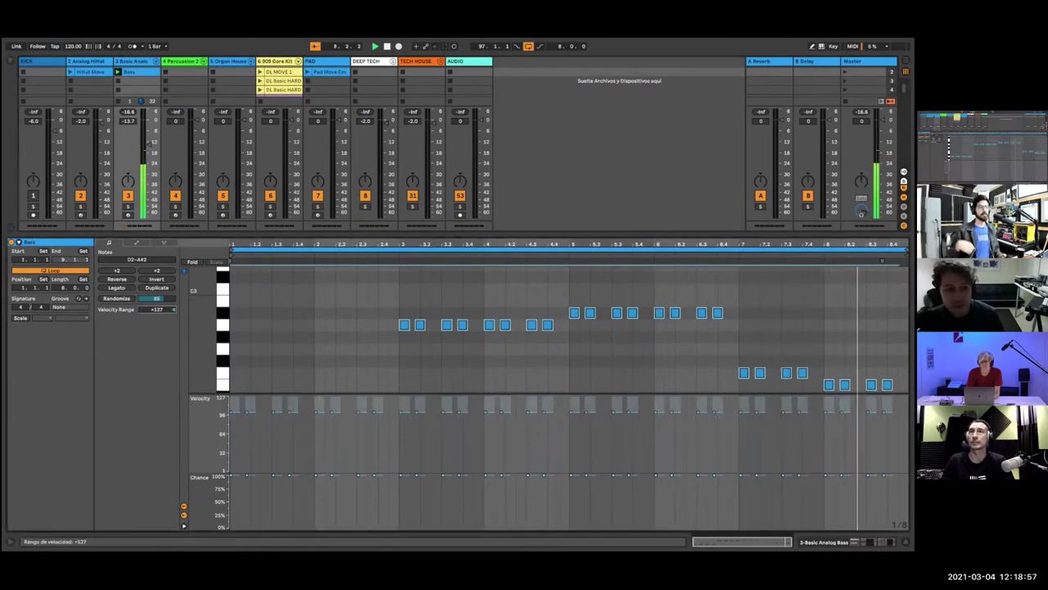
drag(171, 310, 172, 372)
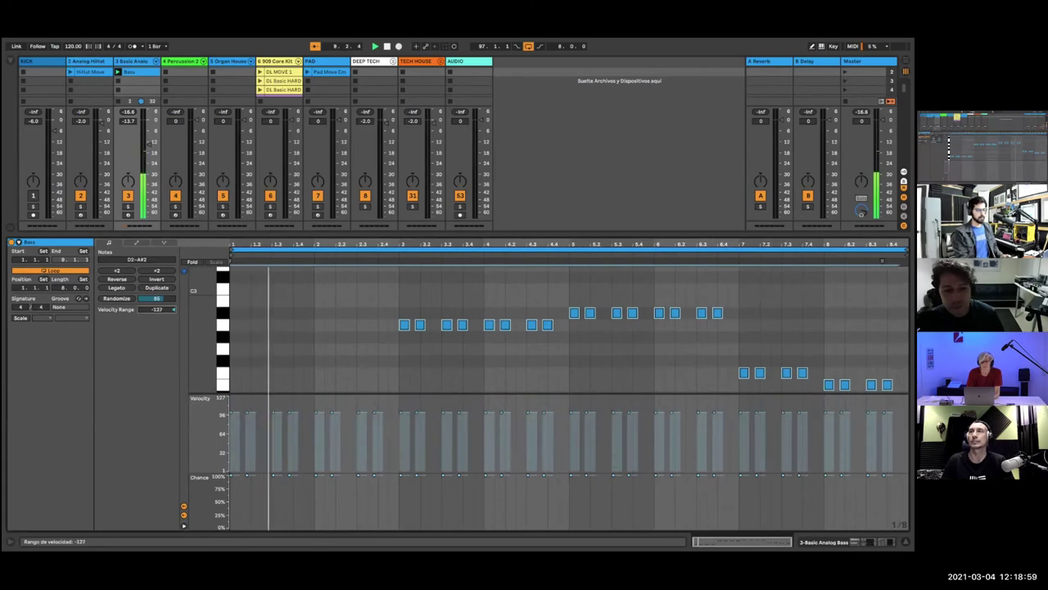
drag(171, 310, 171, 250)
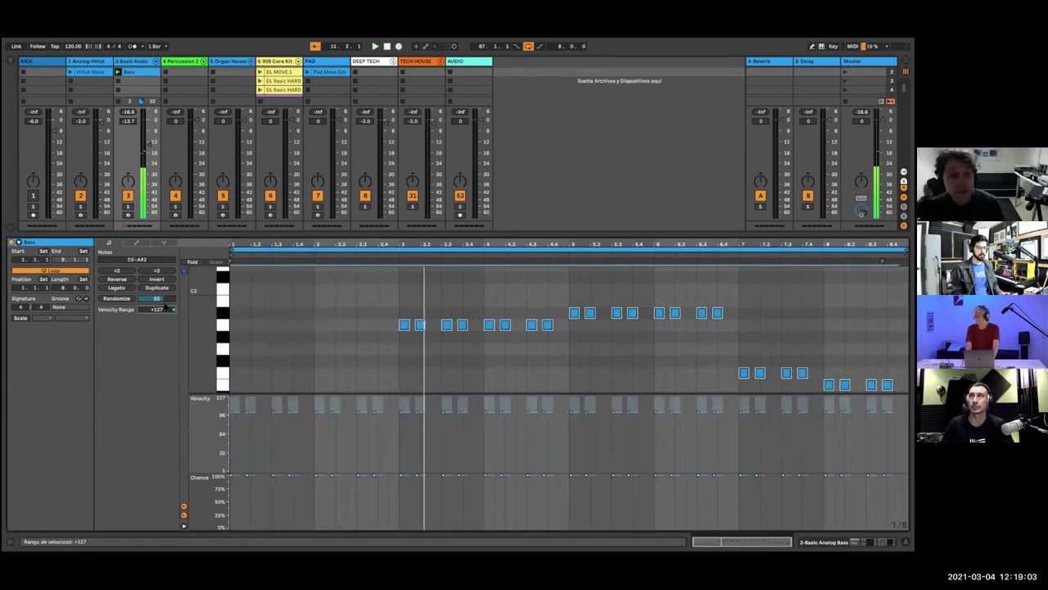
click(128, 299)
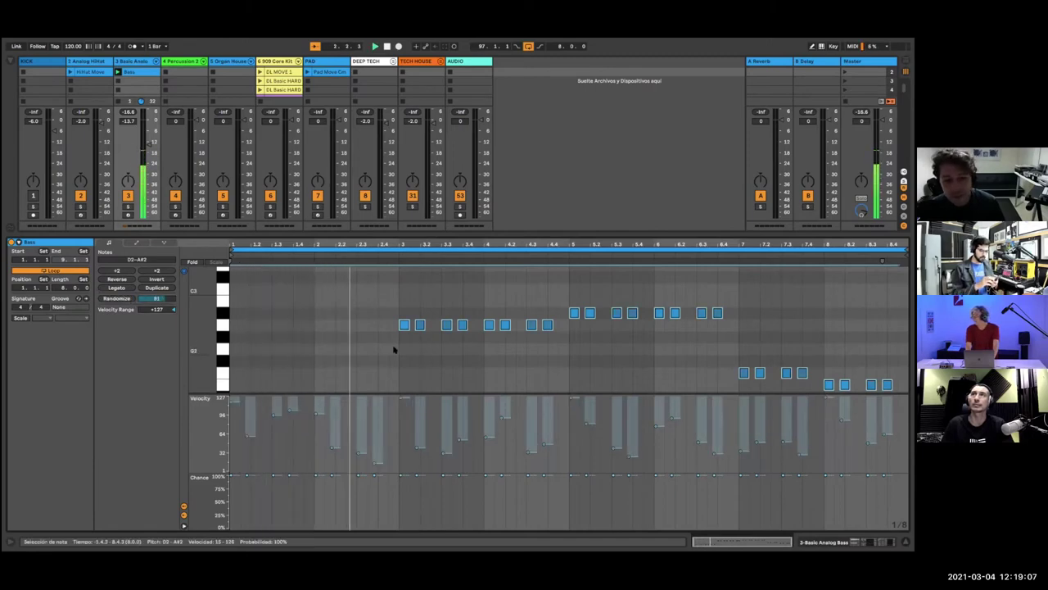
Step: Enlarge the velocity and chance lanes, select all chance values of the Bass clip, and randomize them at 100% during playback
scroll(393, 349, up, 1)
mouse_move(210, 339)
mouse_down()
mouse_move(168, 339)
mouse_move(211, 336)
mouse_up()
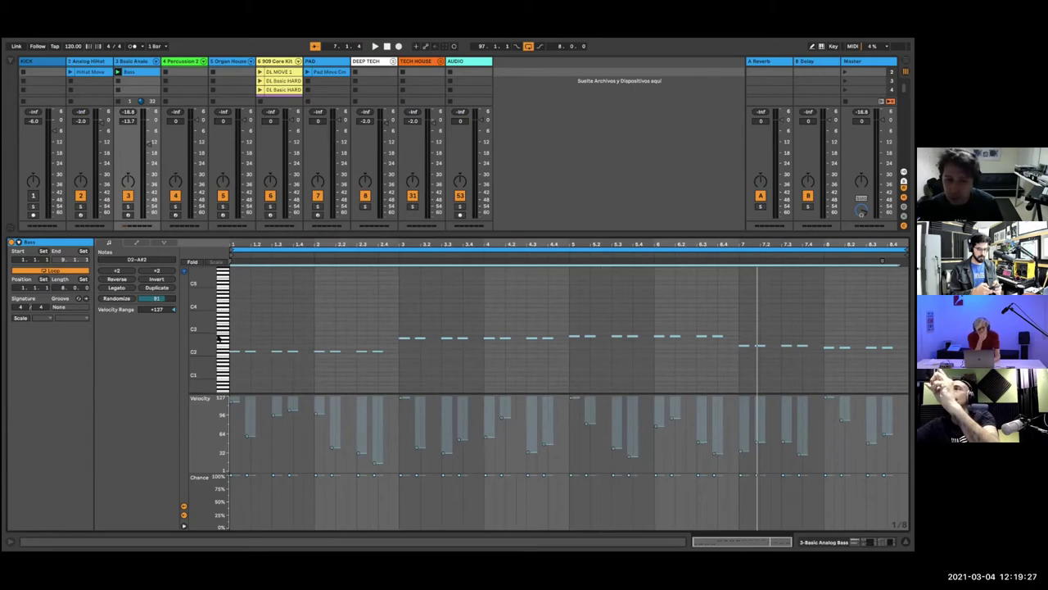
drag(660, 393, 672, 352)
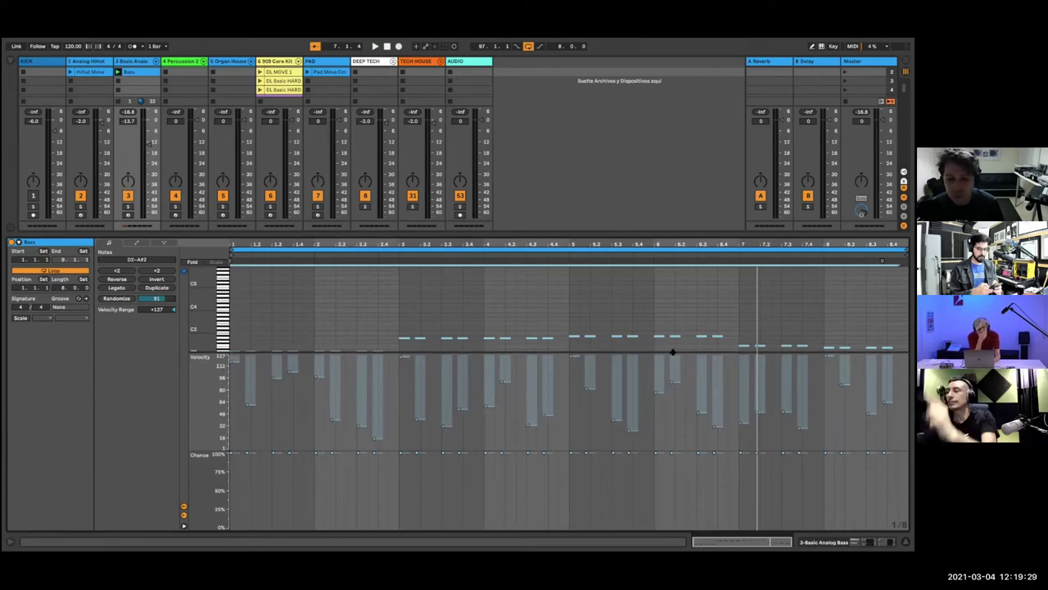
drag(897, 480, 229, 388)
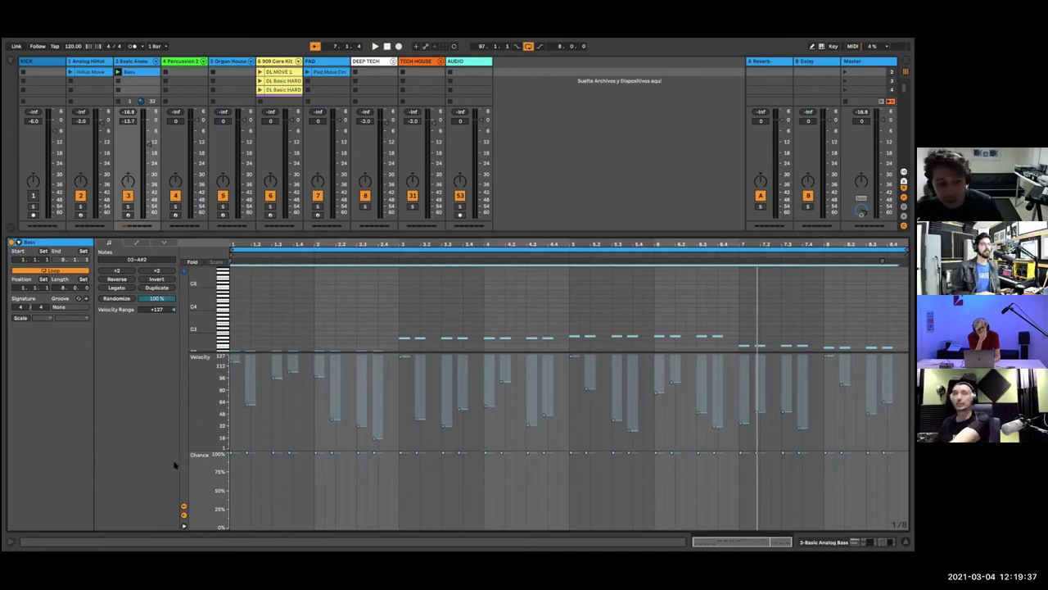
key(space)
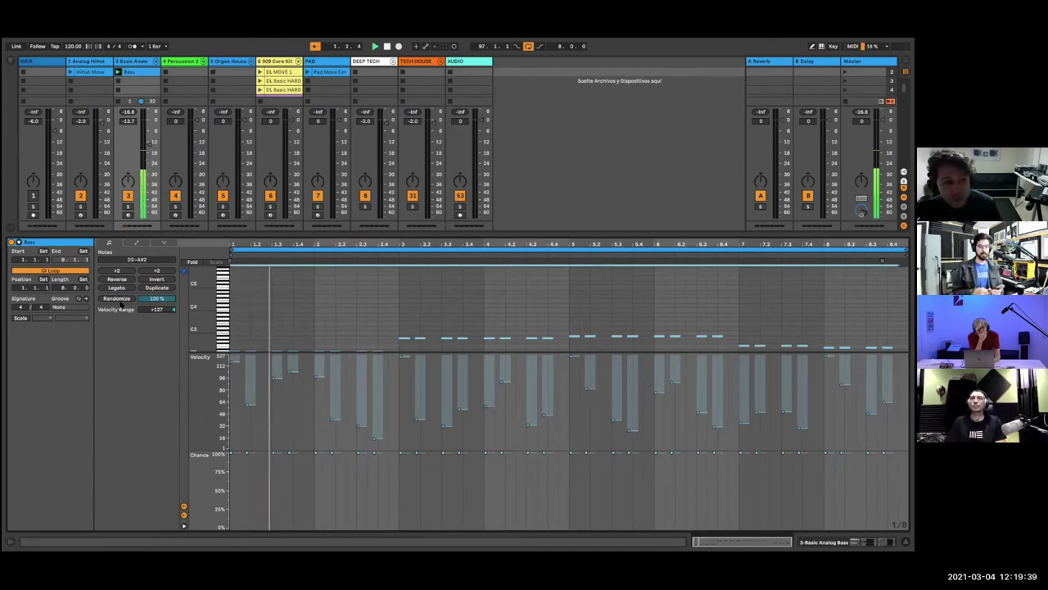
click(121, 301)
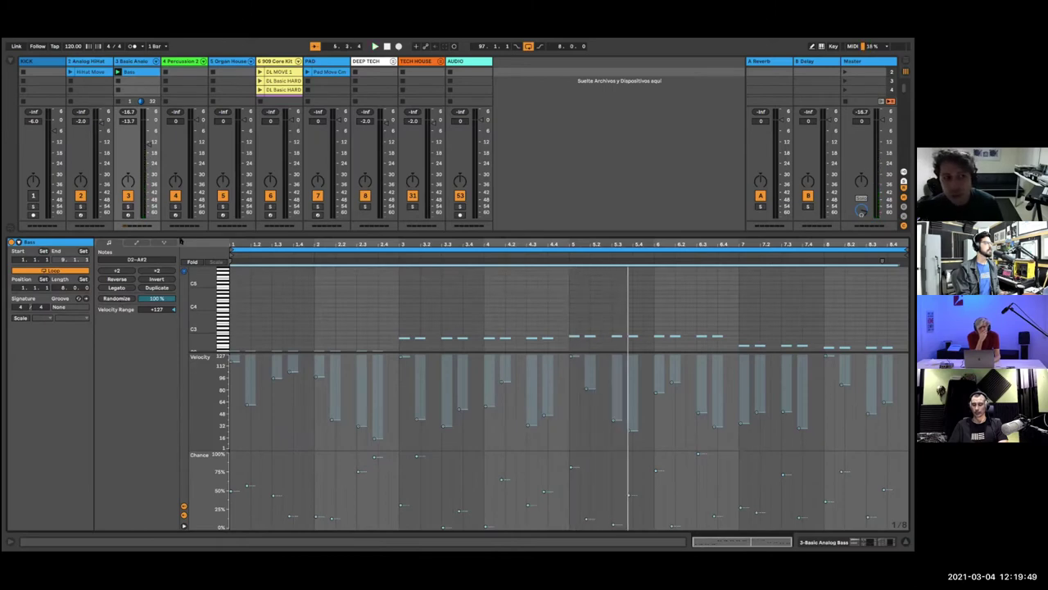
Step: Open and launch the green clip on the Percussion track, lowering that track's volume to about -16.3 dB
scroll(182, 90, up, 1)
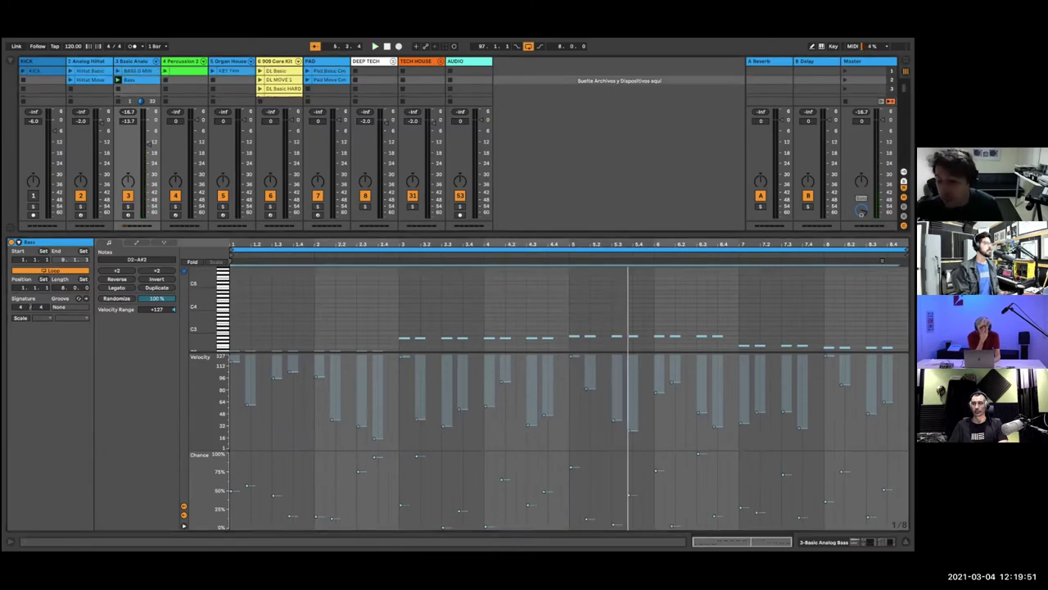
key(super+alt+l)
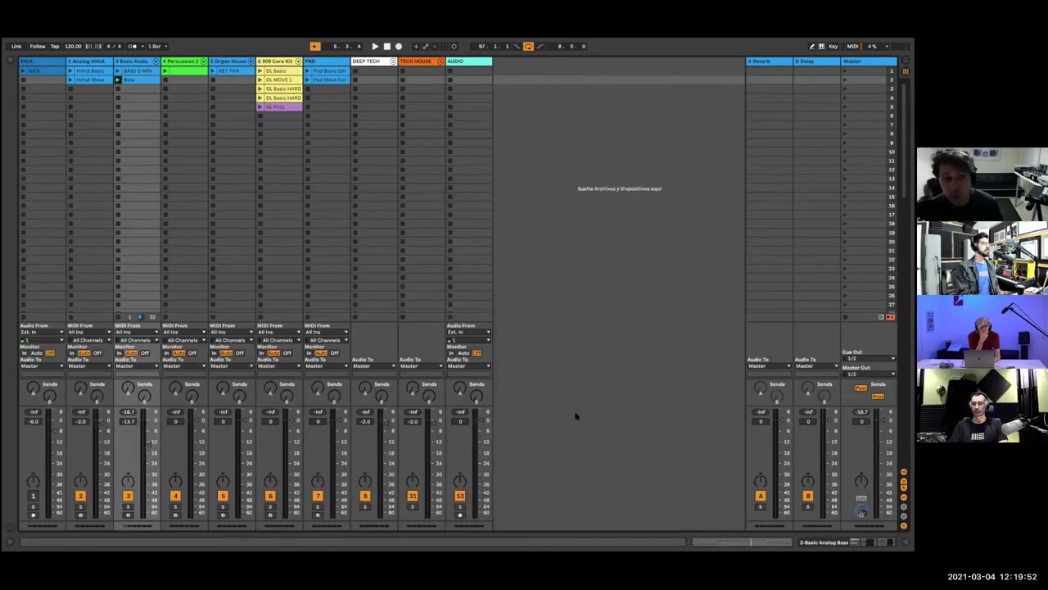
double_click(181, 73)
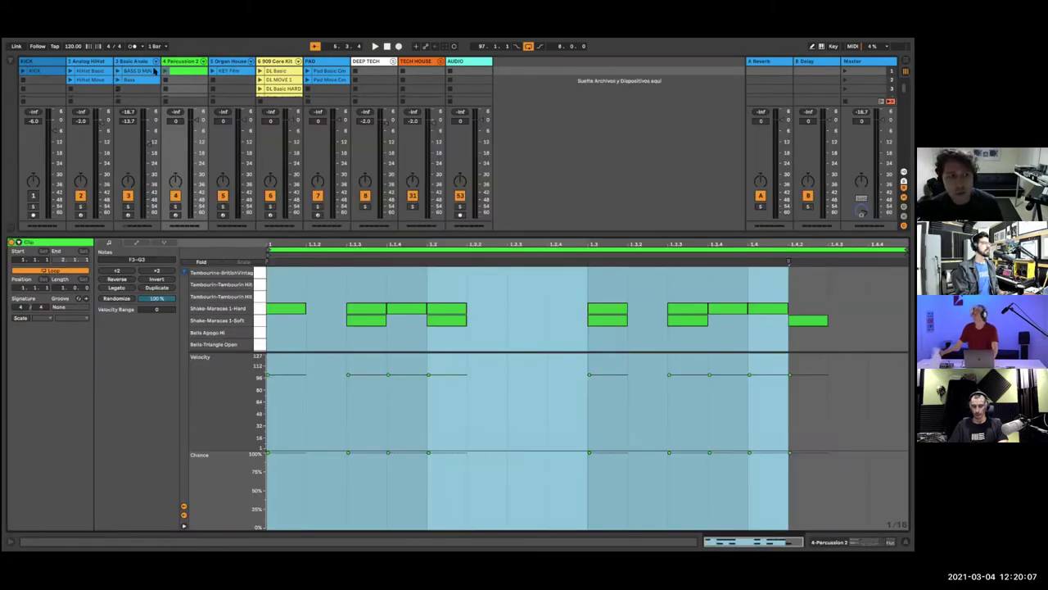
click(166, 72)
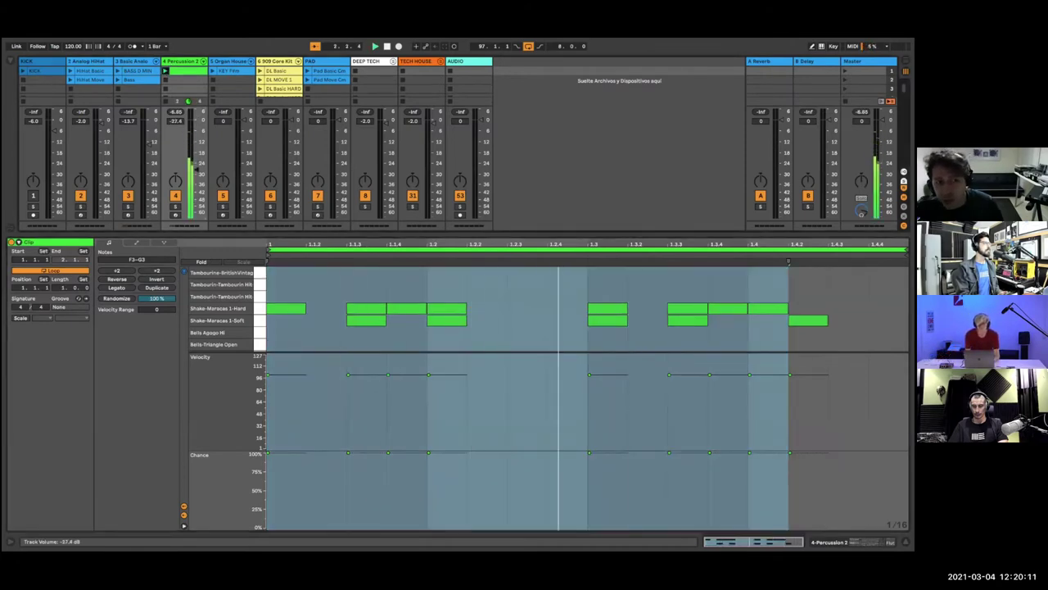
mouse_move(200, 154)
mouse_down()
mouse_move(197, 141)
mouse_move(196, 152)
mouse_up()
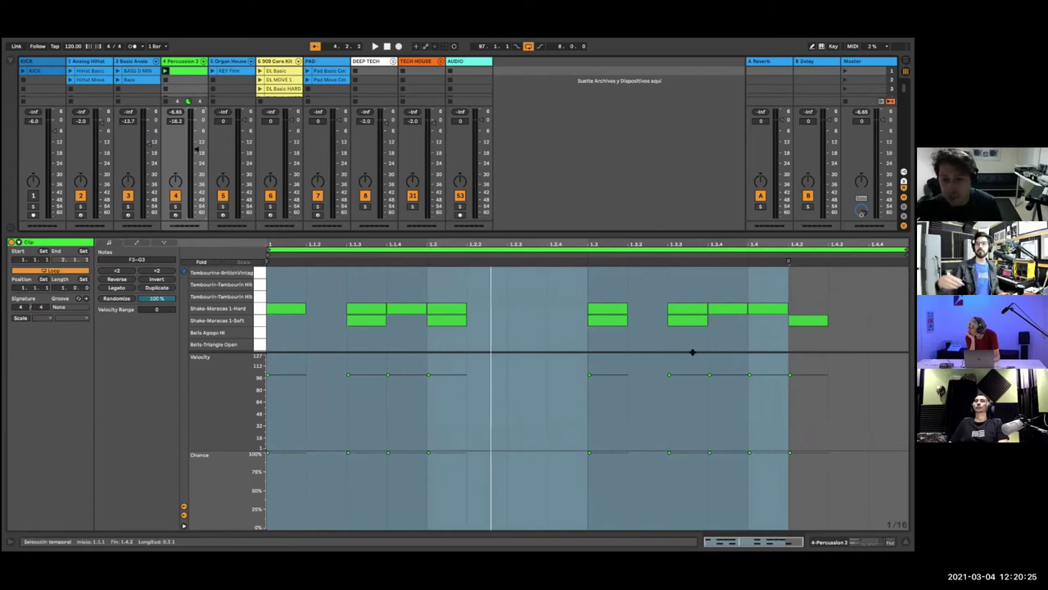
Step: Adjust the split between the percussion clip's notes and its velocity and chance lanes so more note rows fit
drag(692, 352, 684, 399)
key(space)
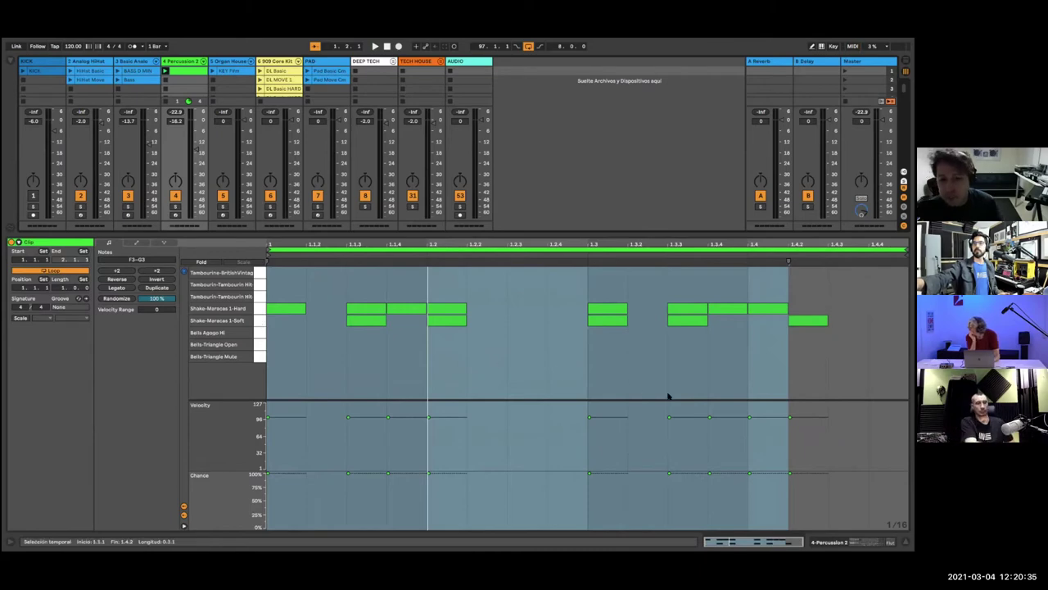
drag(667, 397, 668, 376)
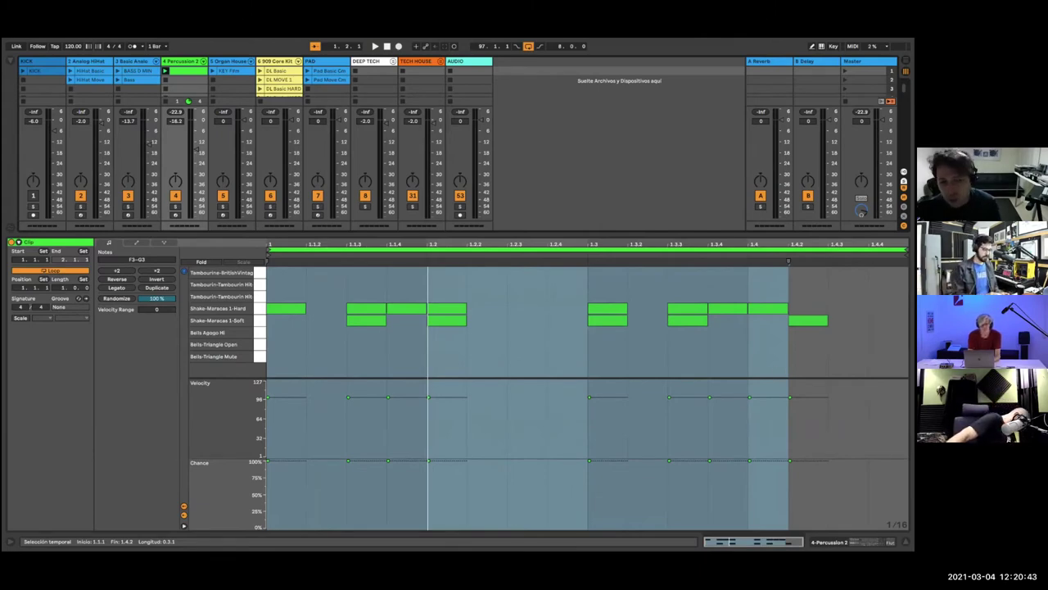
Step: Play the percussion clip and randomize the chance of all Shake-Maracas 1-Hard notes at 100%
drag(803, 303, 295, 304)
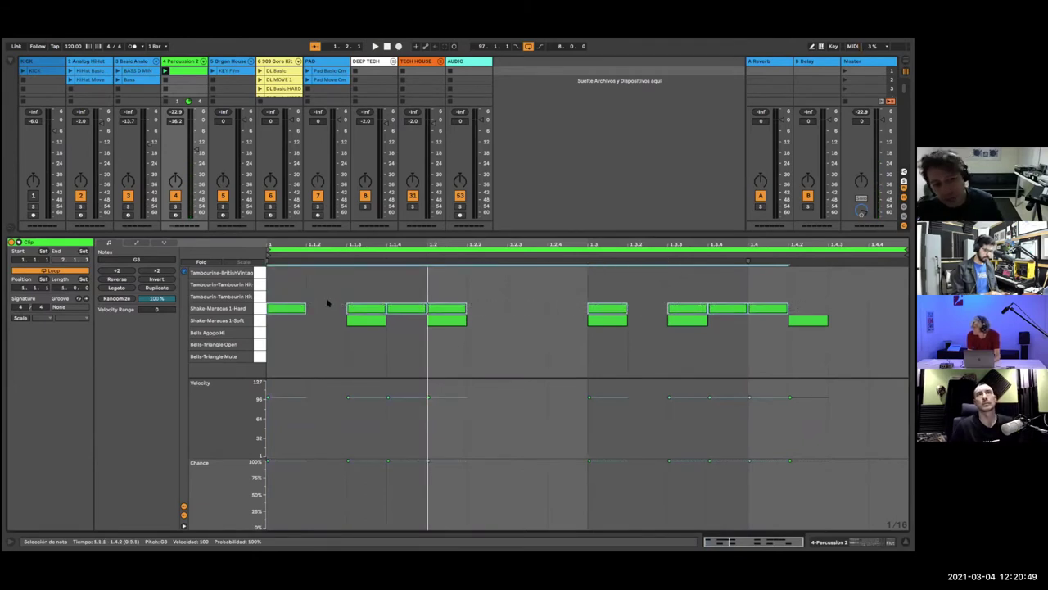
key(space)
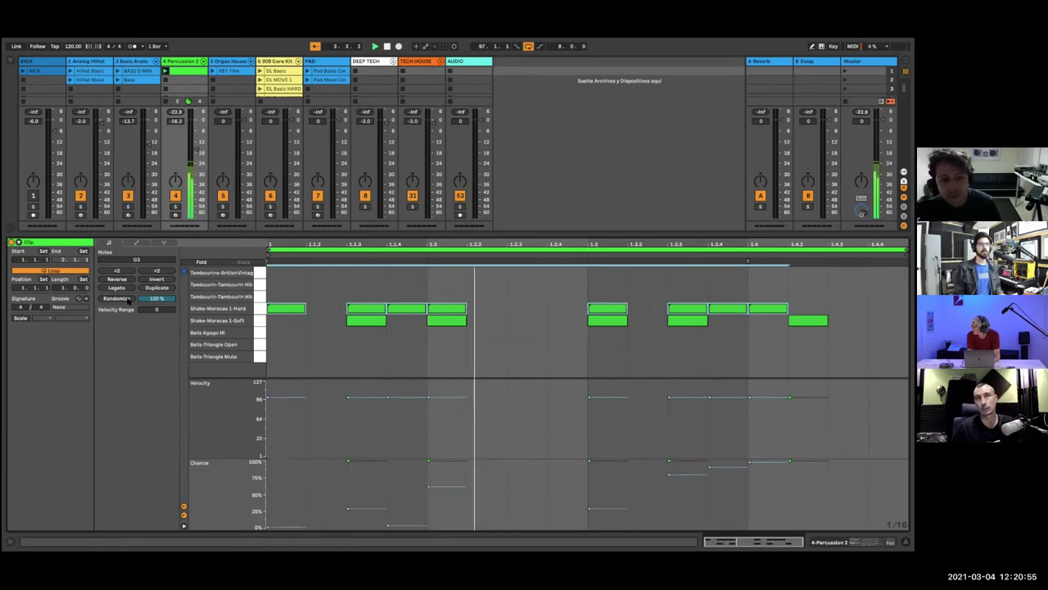
click(124, 299)
Step: Switch the selection to the percussion notes' velocity values and undo the last chance randomization
click(863, 403)
drag(841, 408, 307, 357)
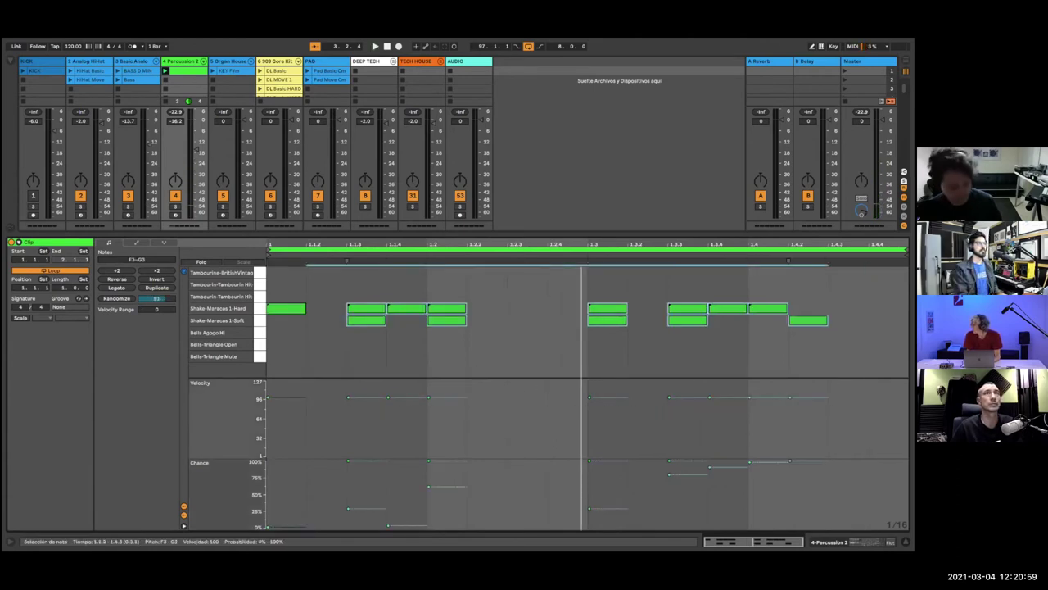
key(super+z)
Step: Randomize the velocities of all Shake-Maracas 1-Hard notes three times during playback, and raise the randomize amount to 127
drag(801, 321, 291, 296)
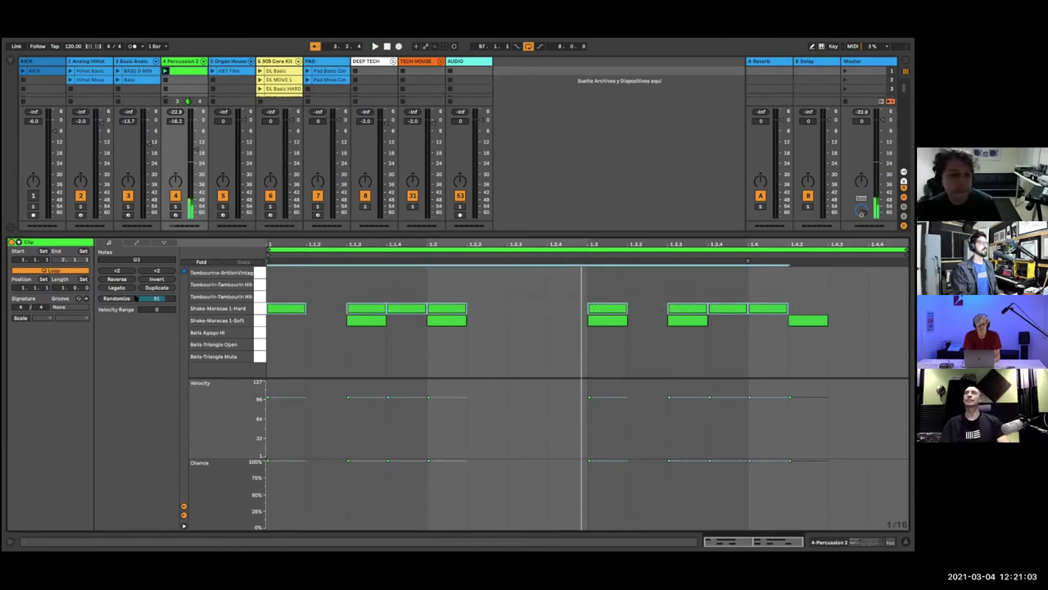
click(121, 298)
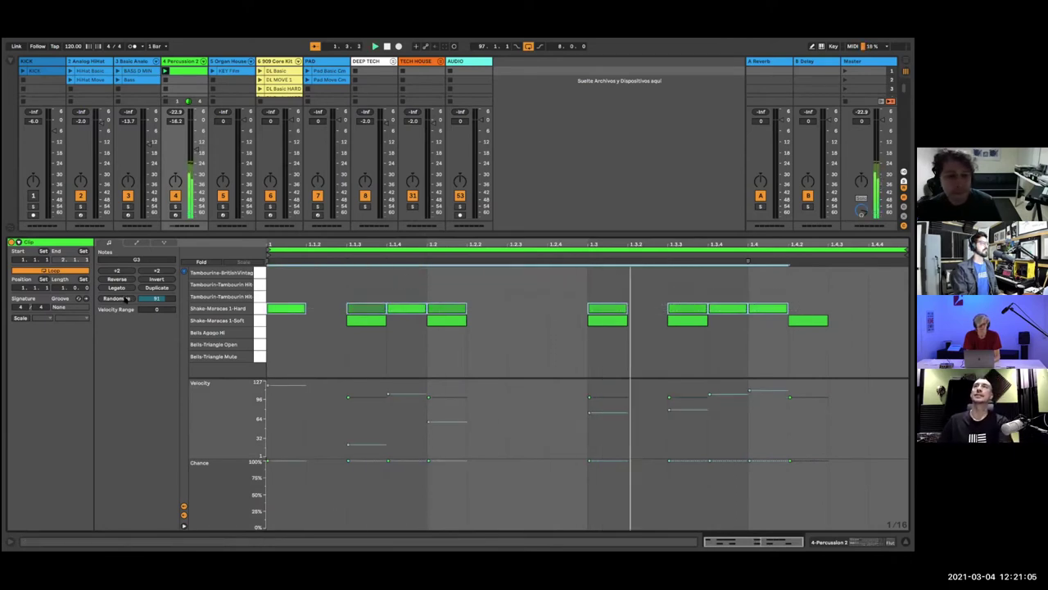
click(123, 299)
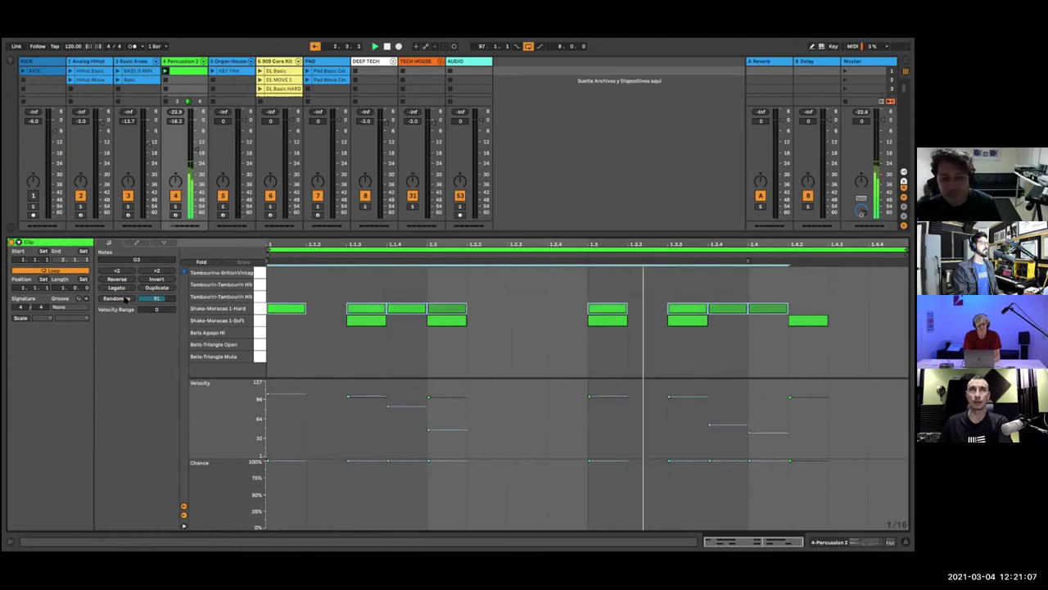
click(123, 299)
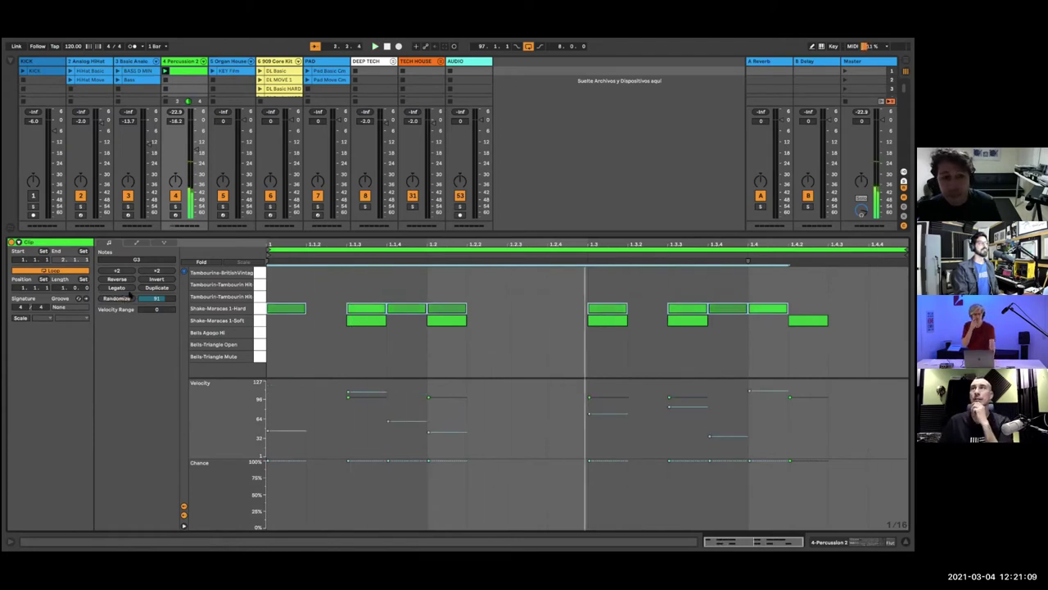
drag(156, 298, 157, 289)
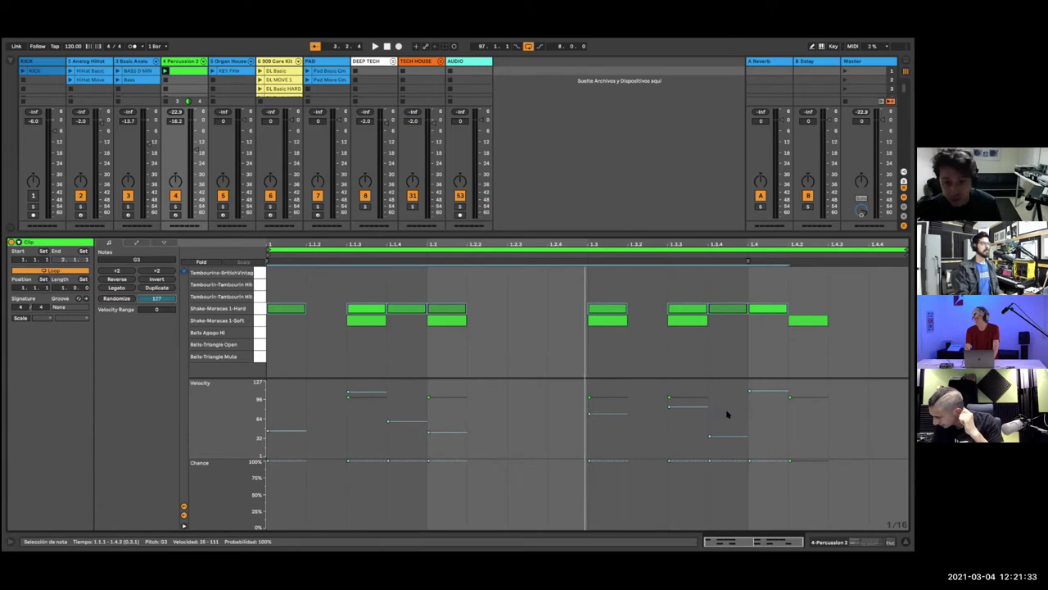
Step: Randomize the chance of all Shake-Maracas notes, Hard and Soft, at 100% and play the percussion clip
click(711, 481)
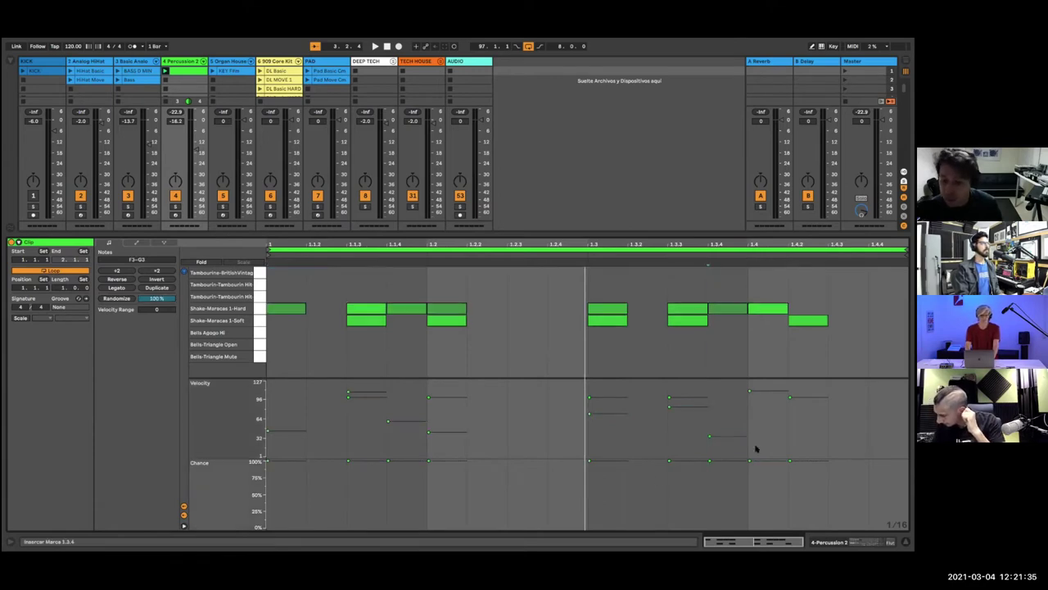
mouse_move(873, 483)
mouse_down()
mouse_move(447, 385)
mouse_move(265, 369)
mouse_move(141, 319)
mouse_up()
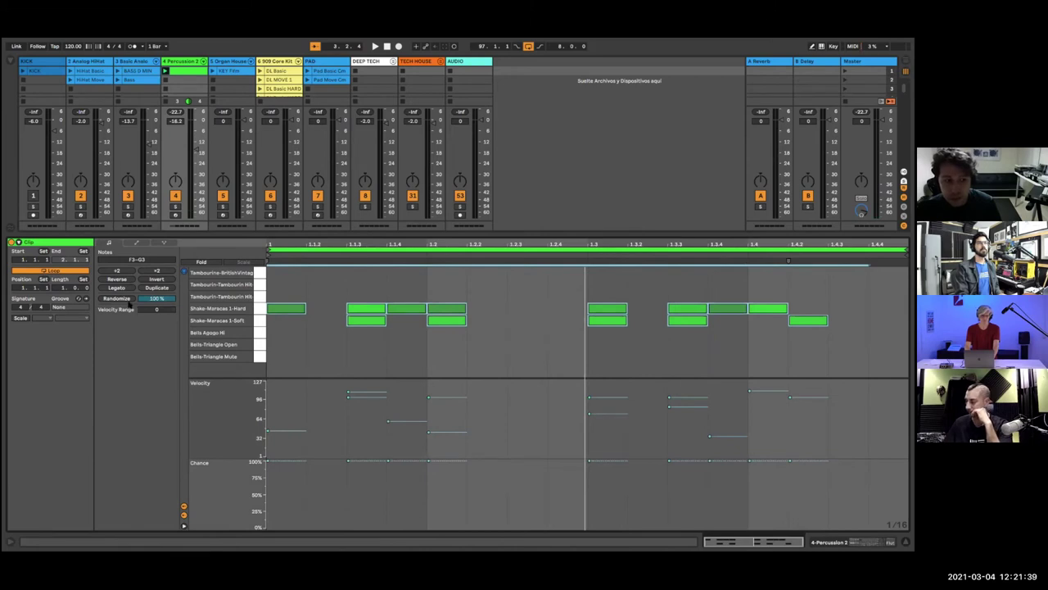
click(119, 298)
key(space)
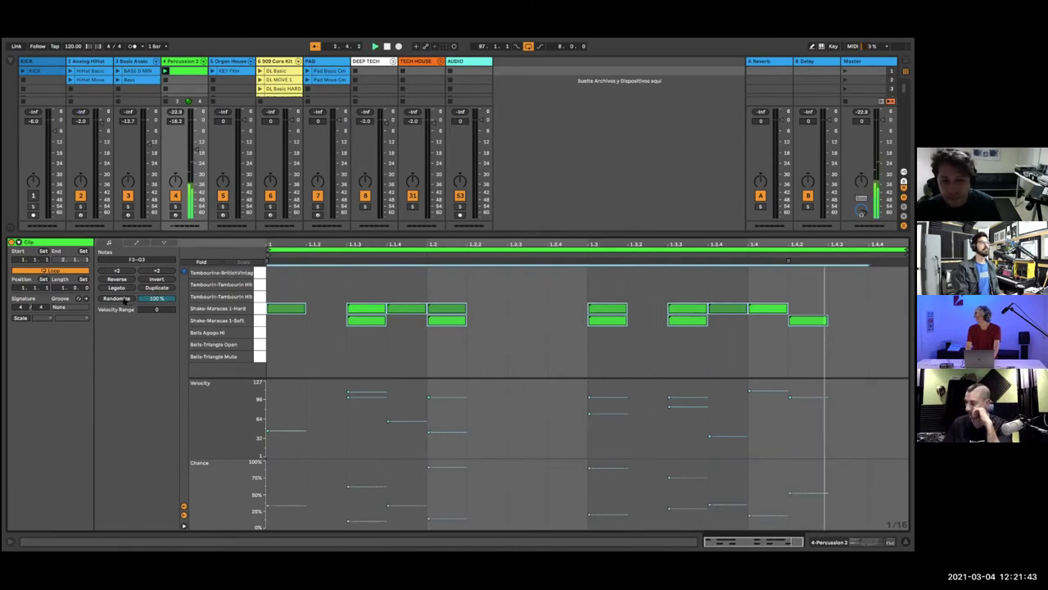
click(360, 366)
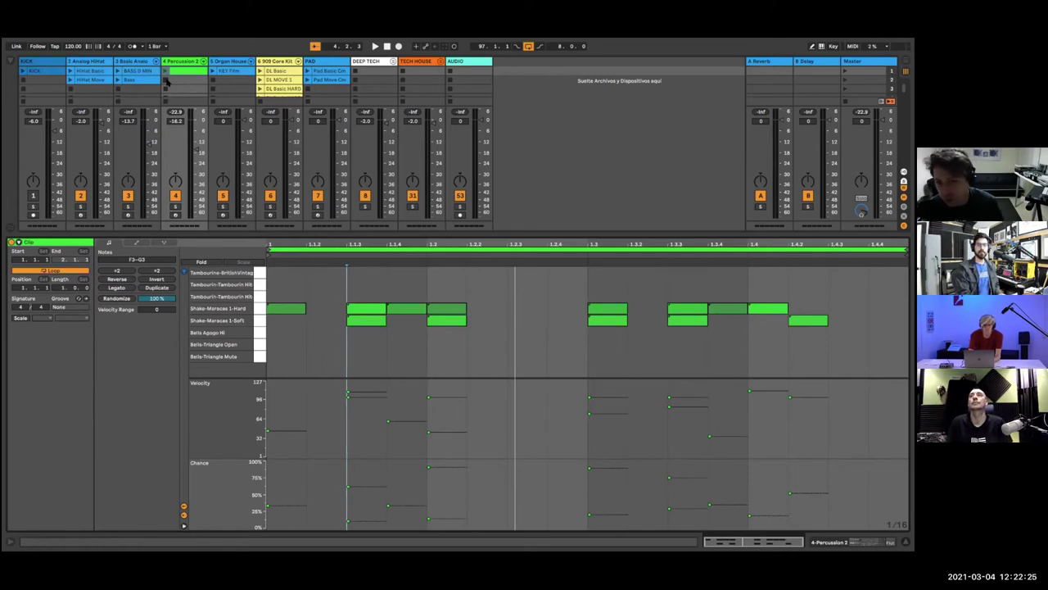
Step: Open the Organ House track's clip in the note editor and launch it
click(225, 71)
click(212, 71)
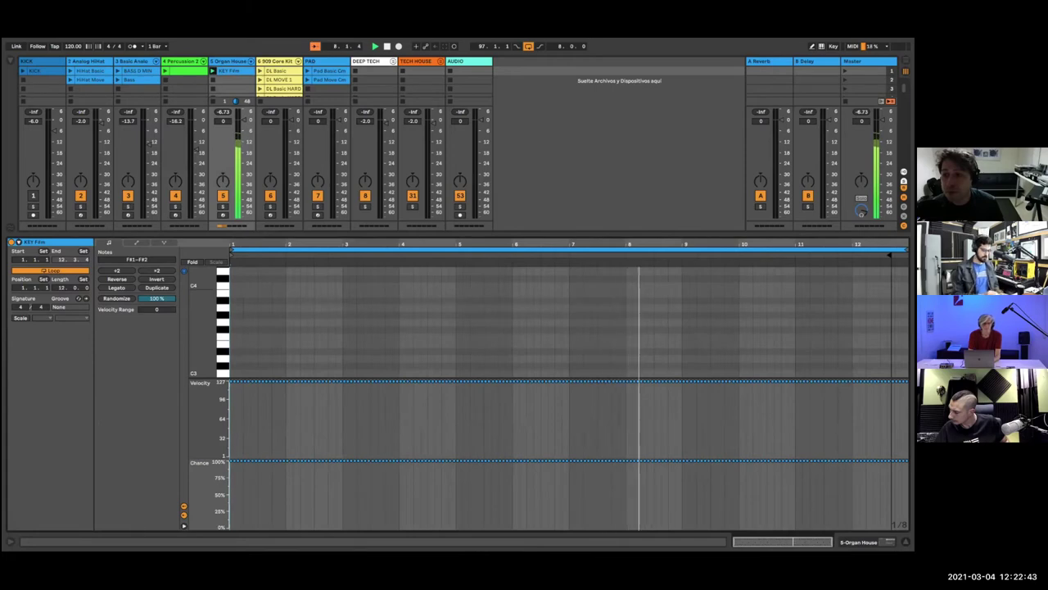
Step: Shorten the organ clip's loop to 8 bars and lower the Organ House track's volume to -11.8
key(ctrl+a)
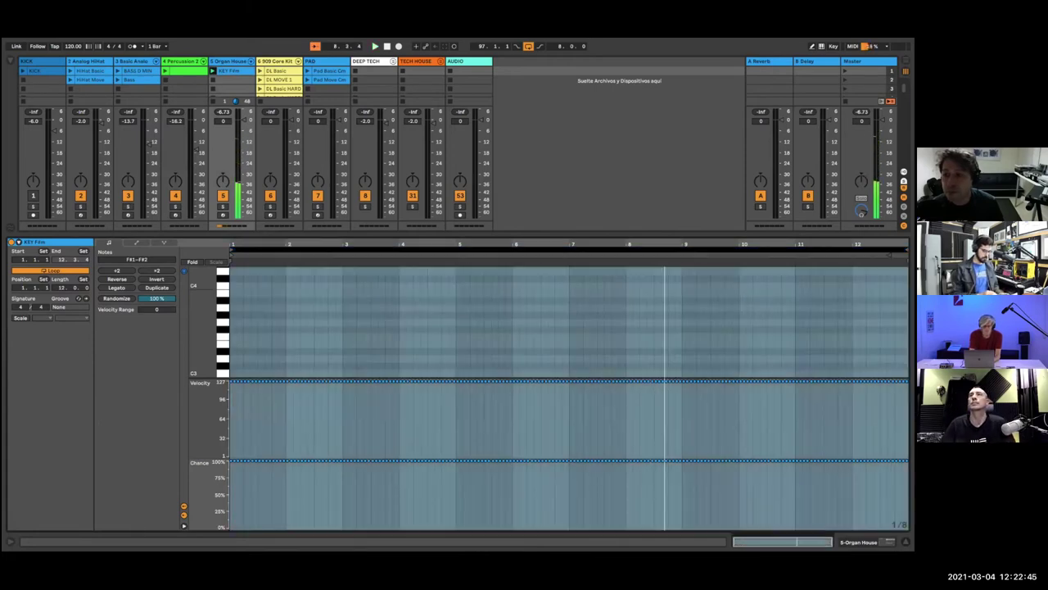
drag(907, 250, 684, 281)
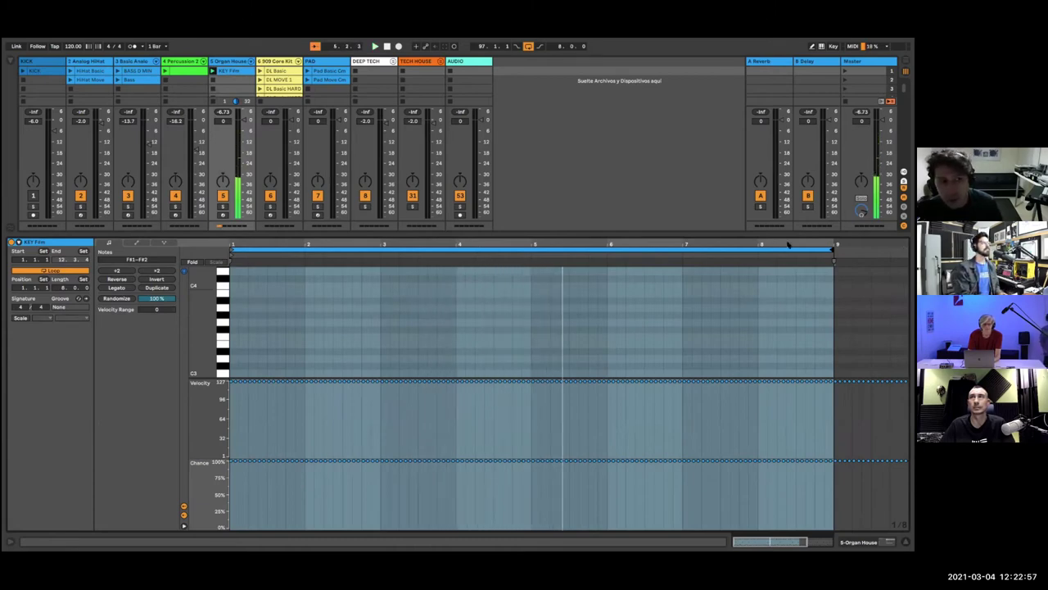
mouse_move(246, 134)
mouse_down()
mouse_move(244, 154)
mouse_move(243, 143)
mouse_up()
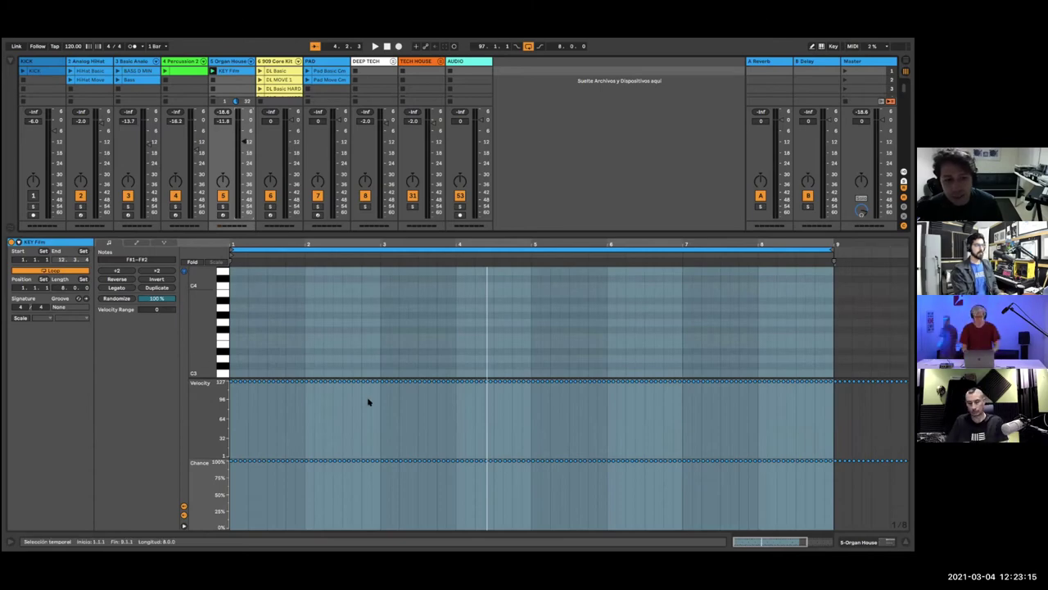
Step: Randomize the velocities of the organ notes at the ends of bars 2, 4, 6 and 8 with an amount of 127 during playback
drag(380, 395, 347, 373)
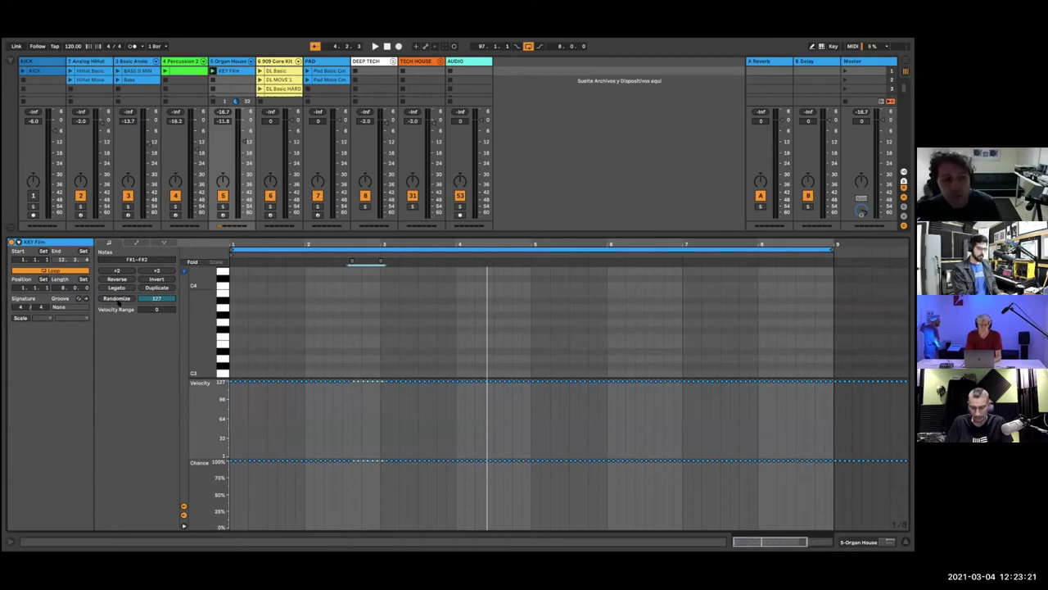
click(118, 300)
key(space)
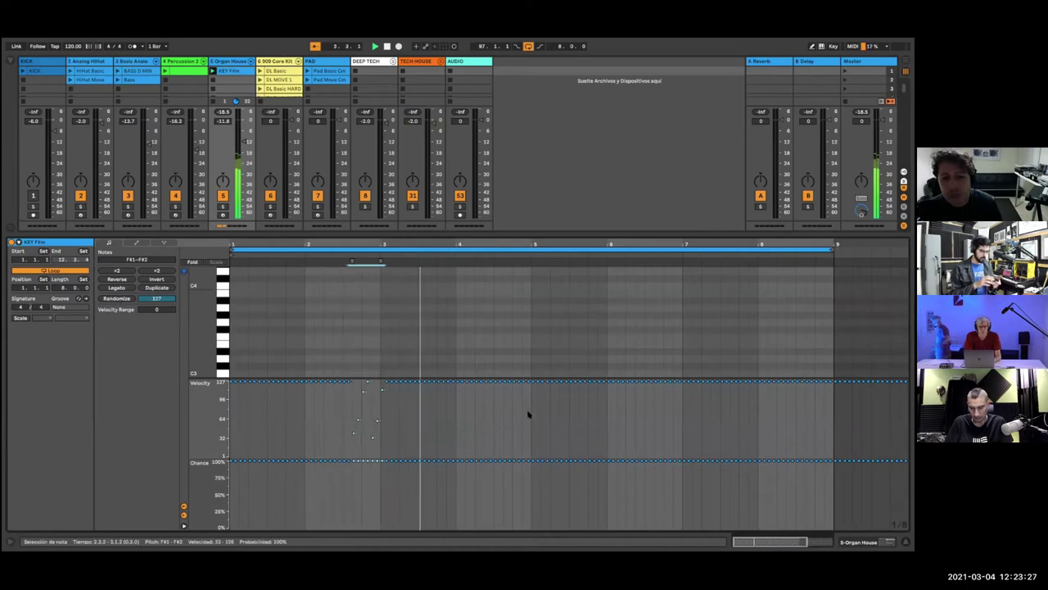
drag(531, 412, 501, 376)
key(space)
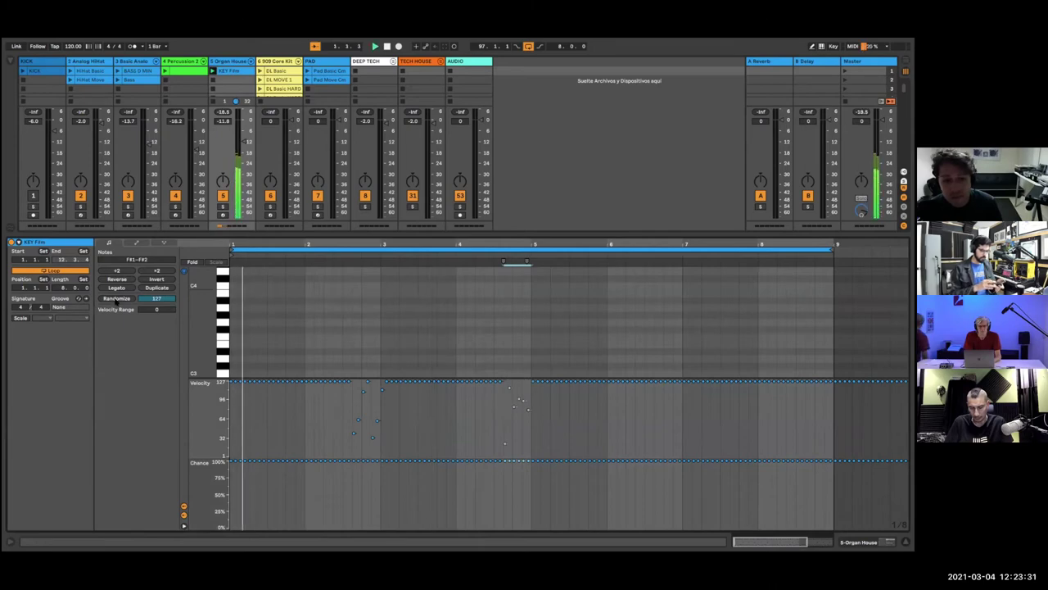
drag(683, 430, 655, 375)
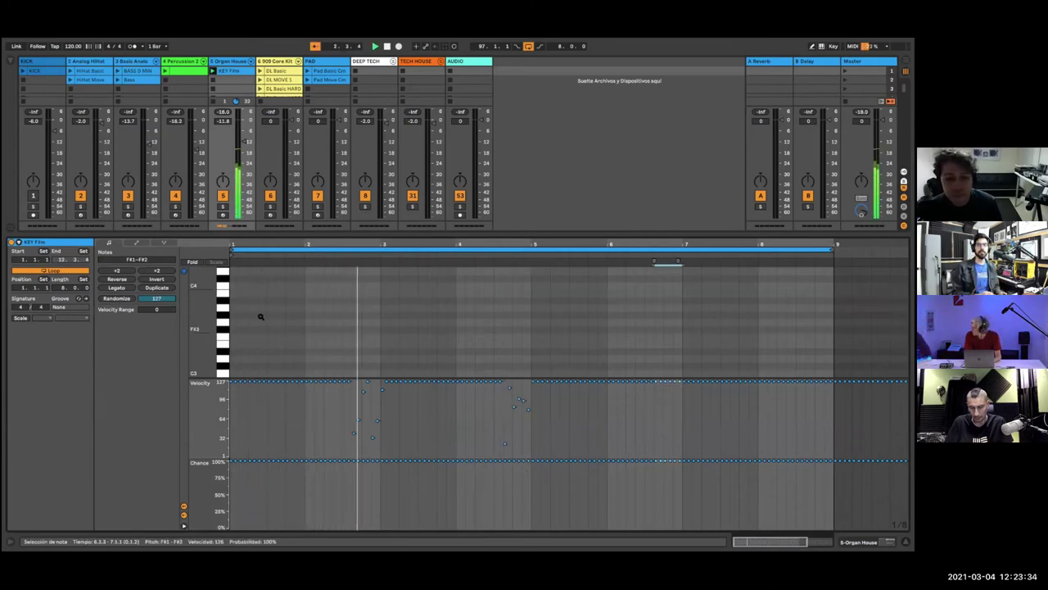
click(123, 298)
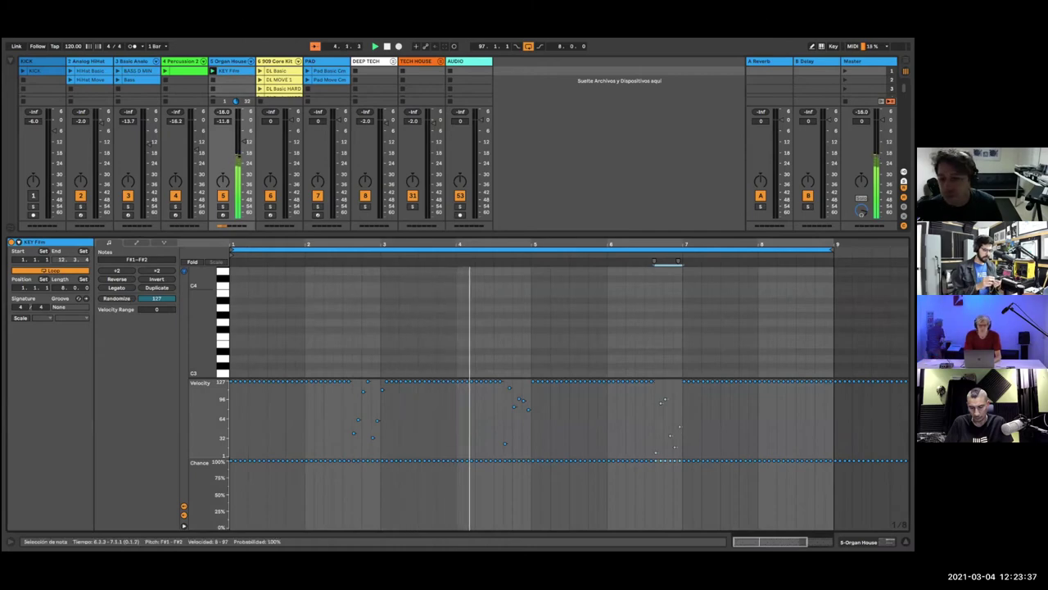
drag(831, 455, 815, 376)
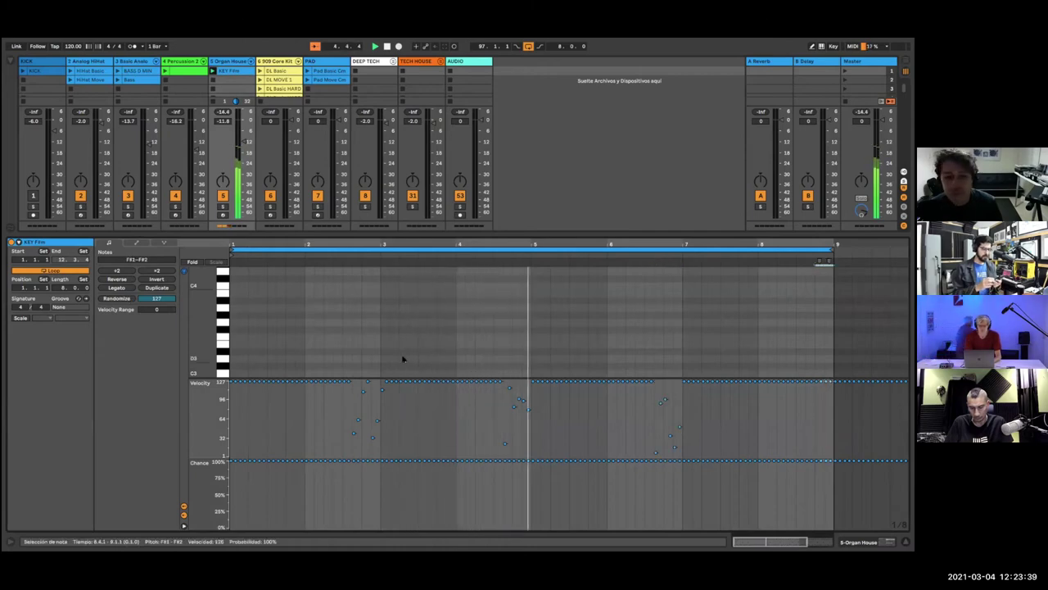
click(122, 298)
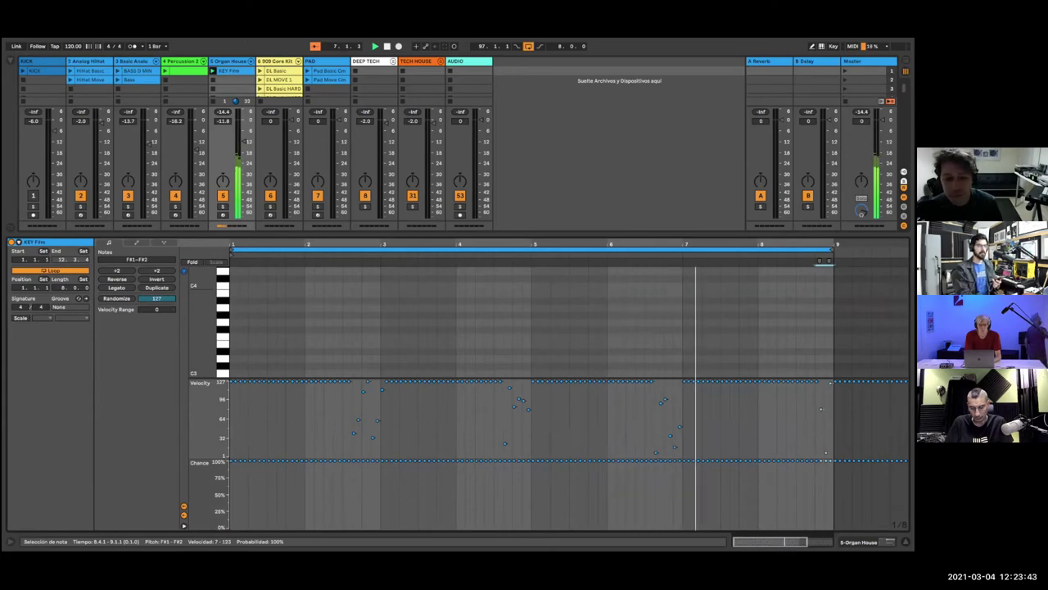
Step: Randomize the chance of the organ notes at the ends of bars 8, 2, 4 and 6 at 100%
drag(832, 475, 809, 459)
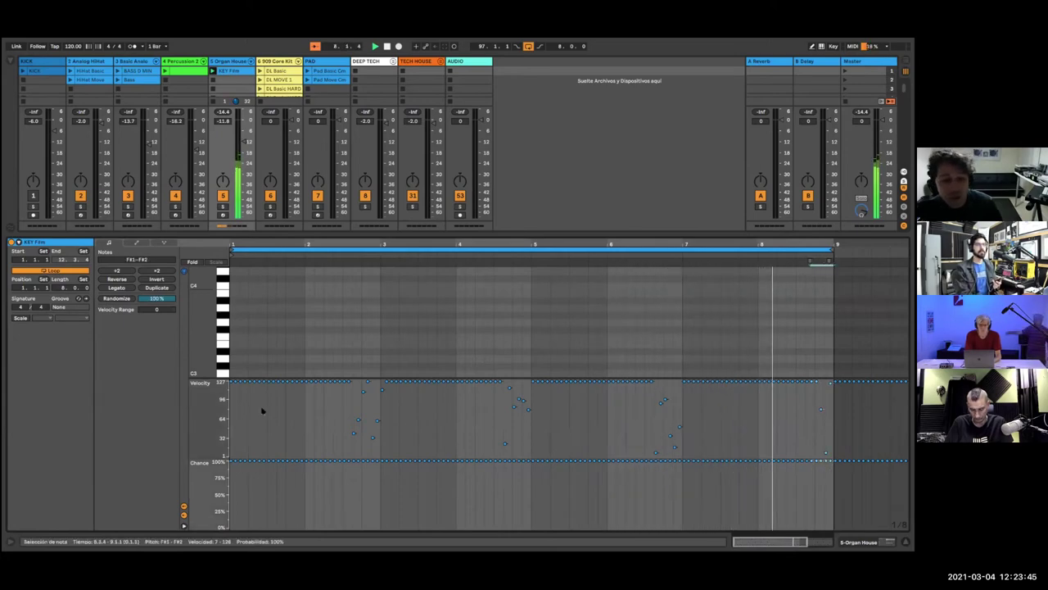
click(120, 299)
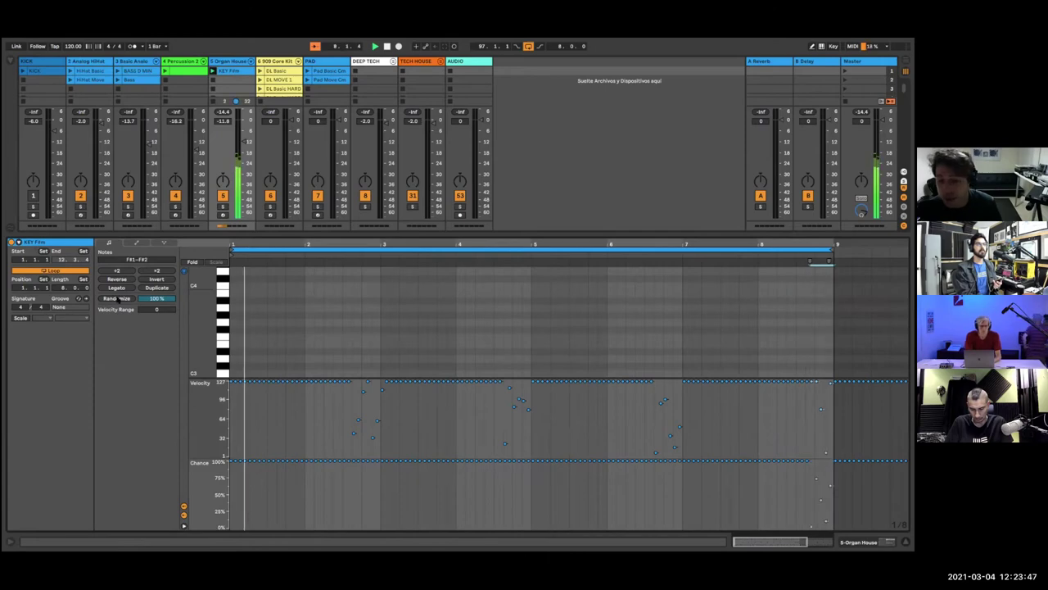
click(376, 491)
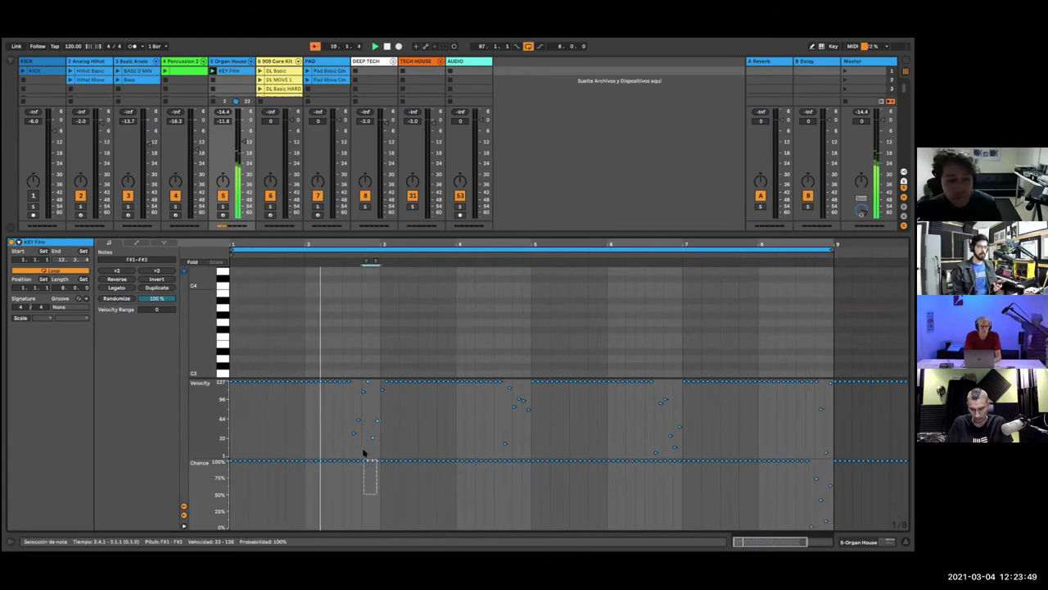
click(120, 299)
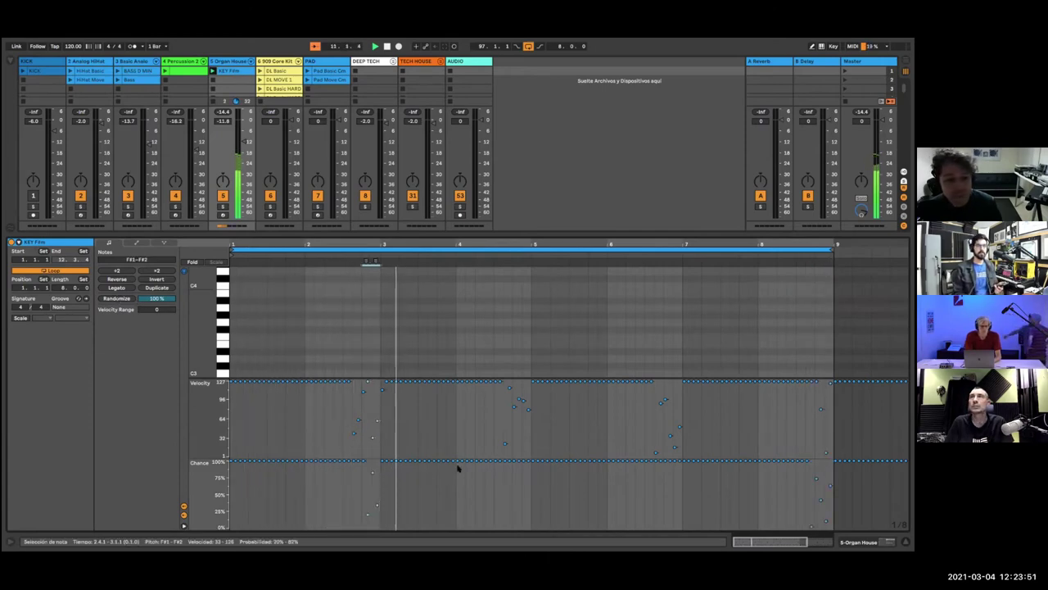
drag(527, 509, 507, 455)
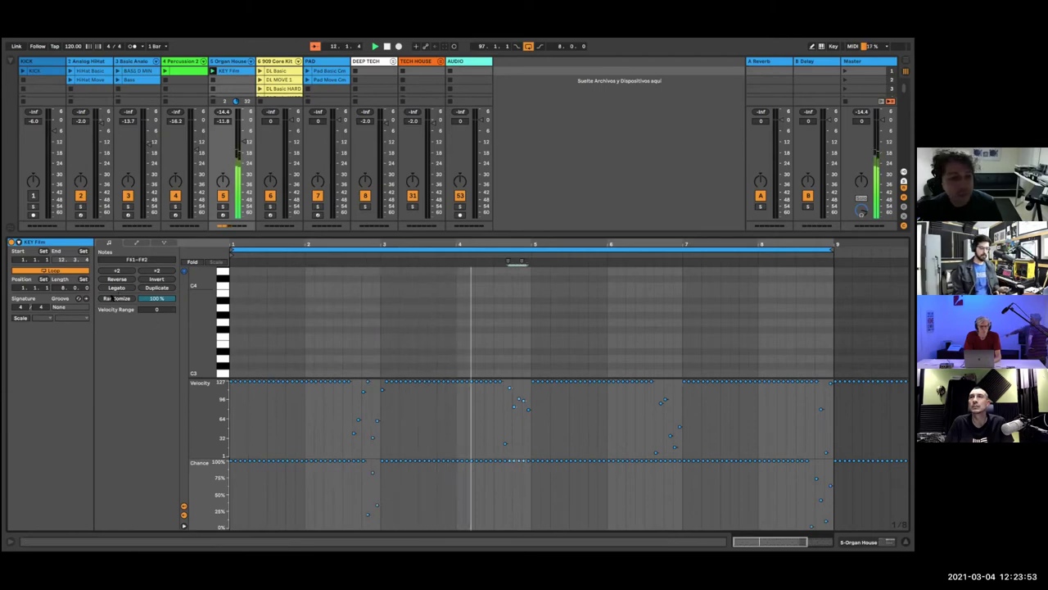
click(115, 299)
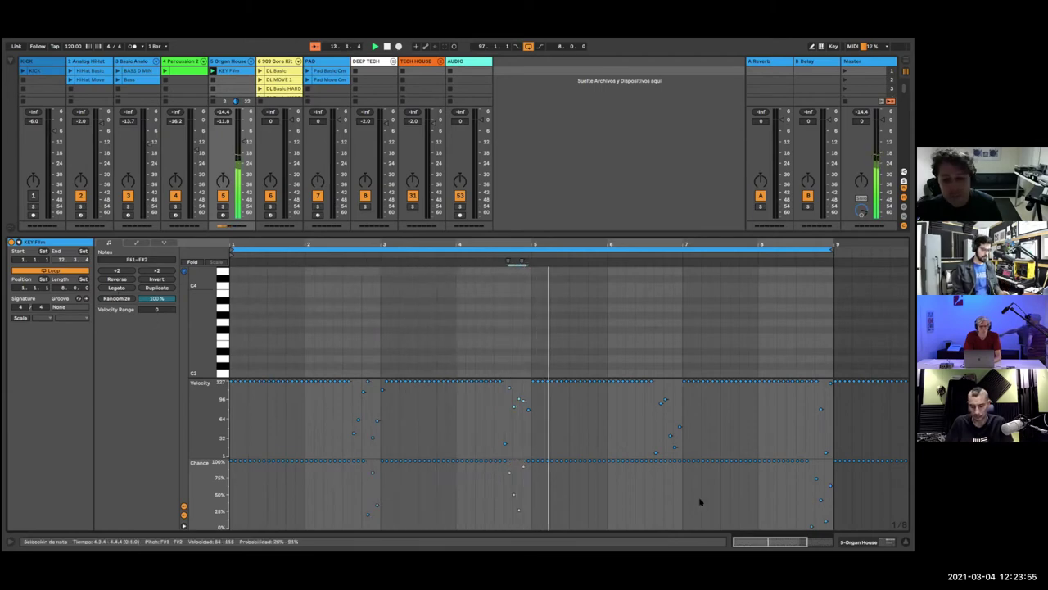
drag(683, 513, 657, 452)
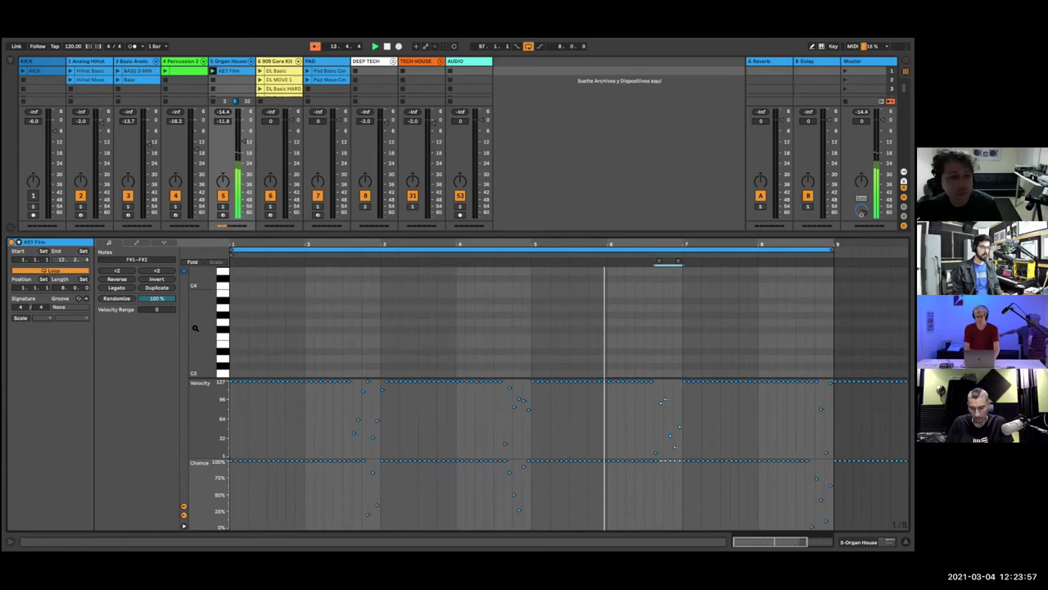
click(128, 299)
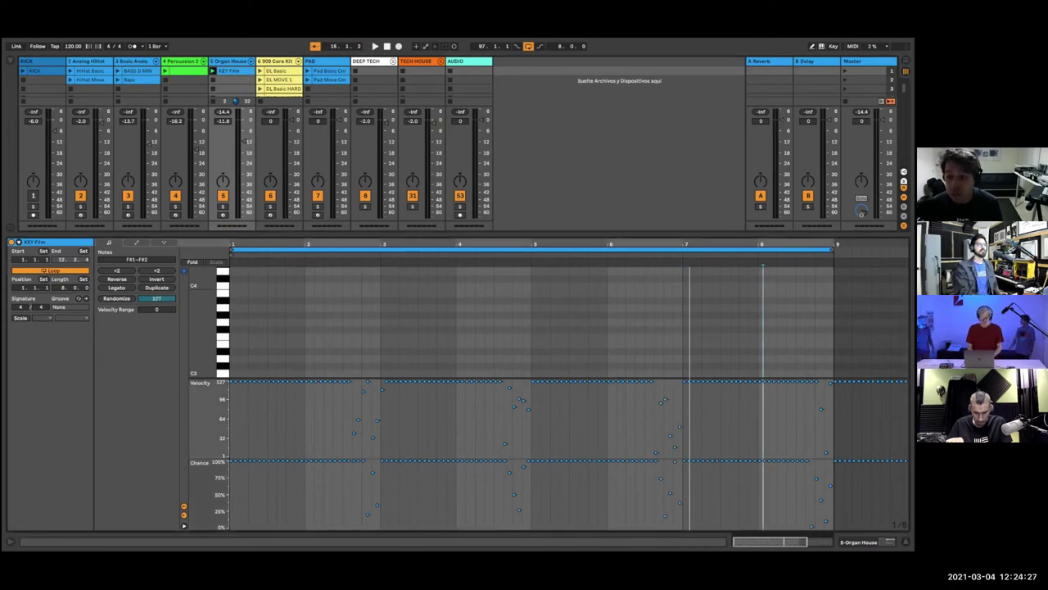
Step: Draw a velocity curve over the selected organ notes that dips through the middle bars and rises toward bar 8, and play it
drag(816, 438, 229, 340)
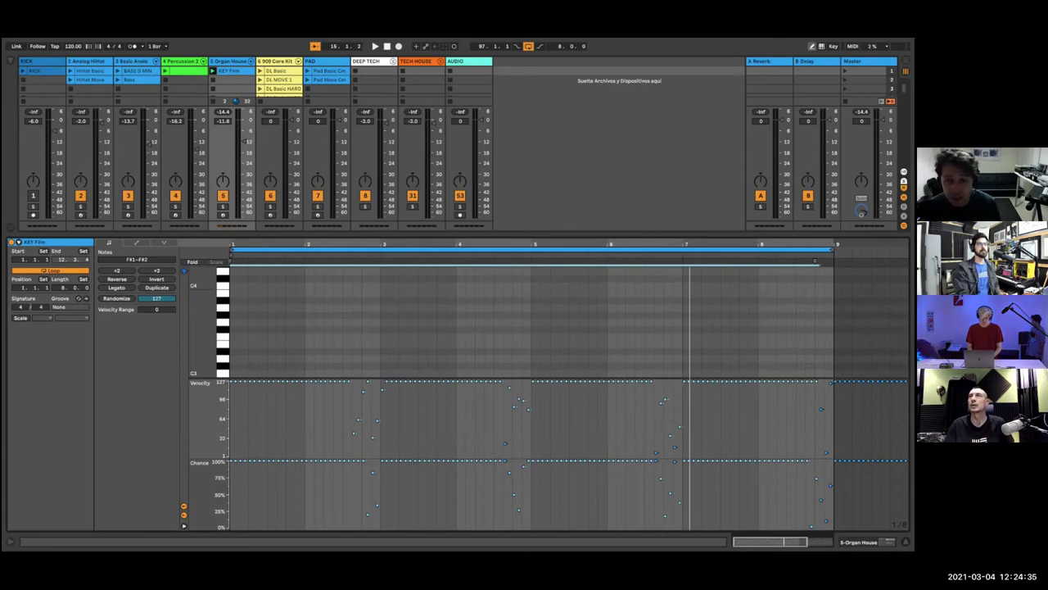
key(b)
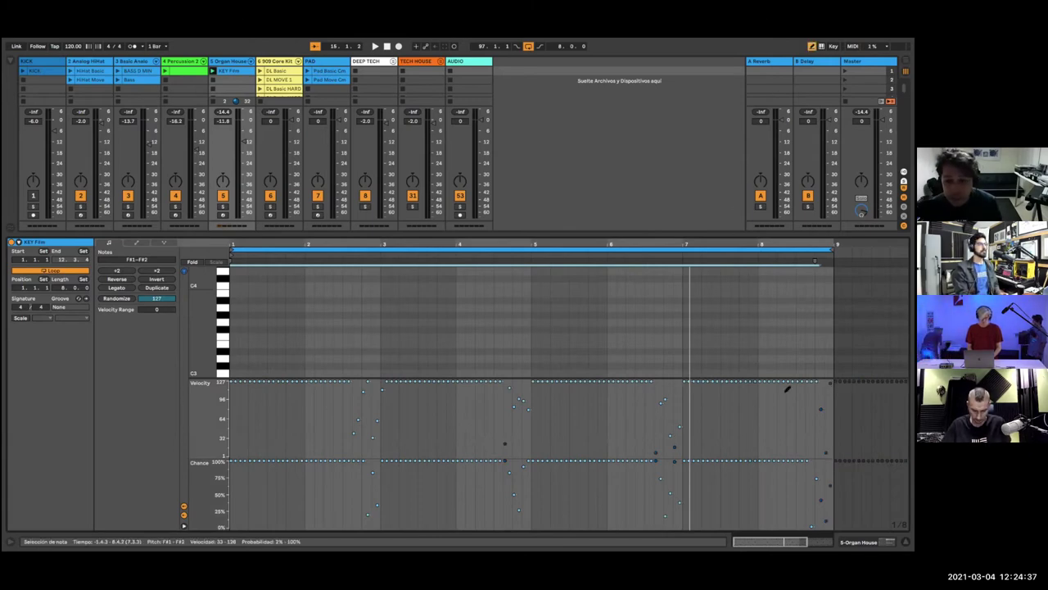
mouse_move(744, 399)
mouse_down()
mouse_move(613, 437)
mouse_move(318, 380)
mouse_move(350, 402)
mouse_up()
drag(425, 415, 543, 425)
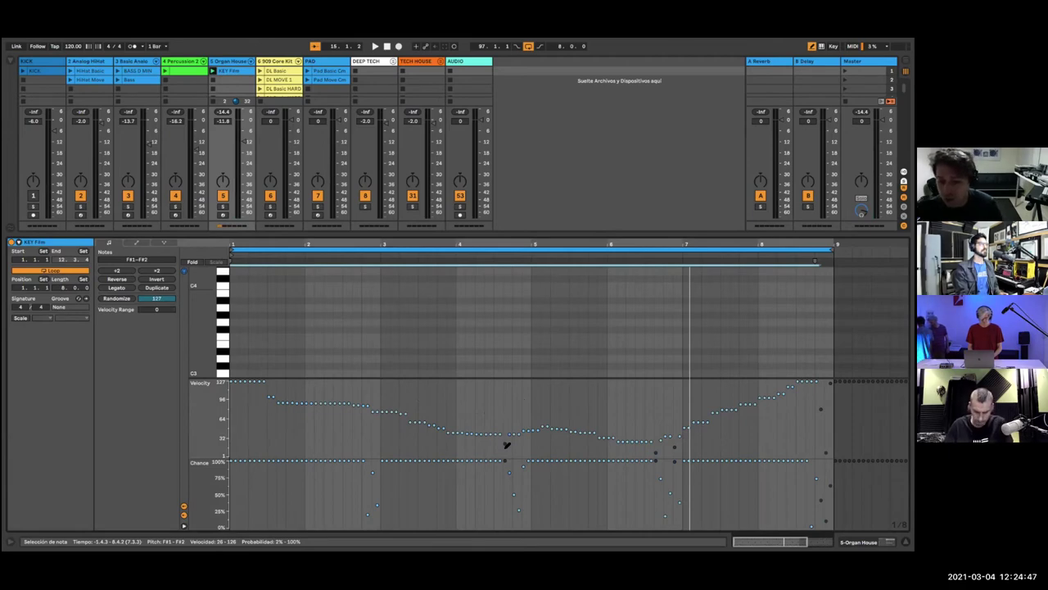
key(space)
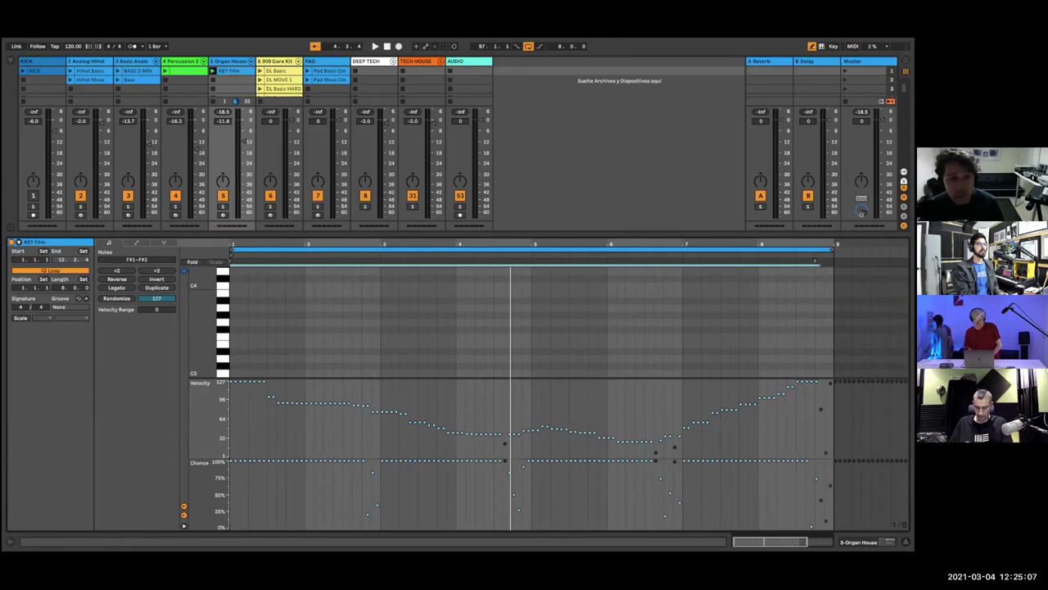
Step: Show the 909 Core Kit track's drum rack and look through the kits available for swapping it
key(super+alt+l)
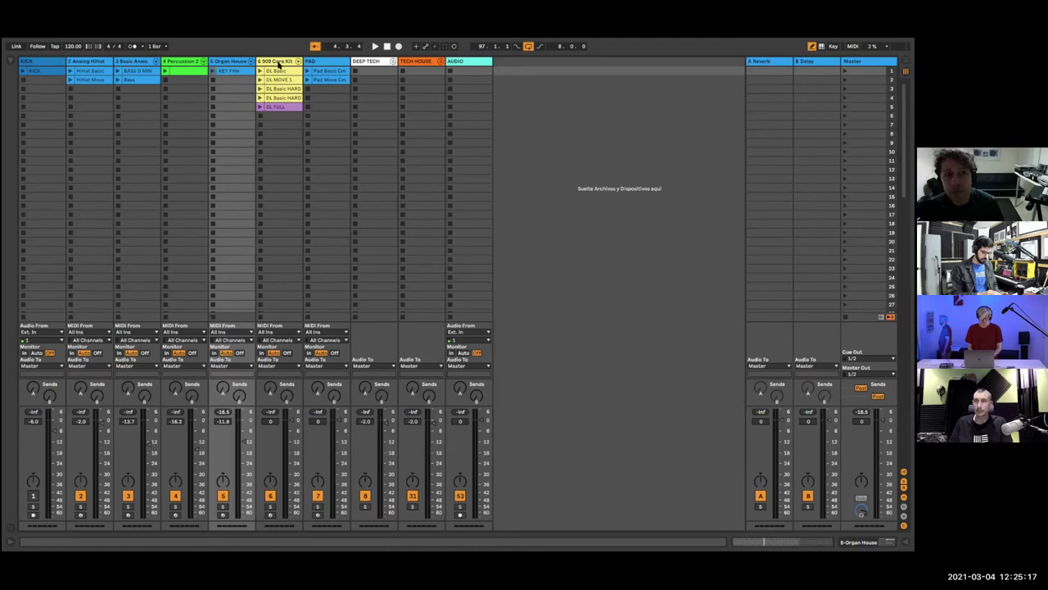
double_click(279, 63)
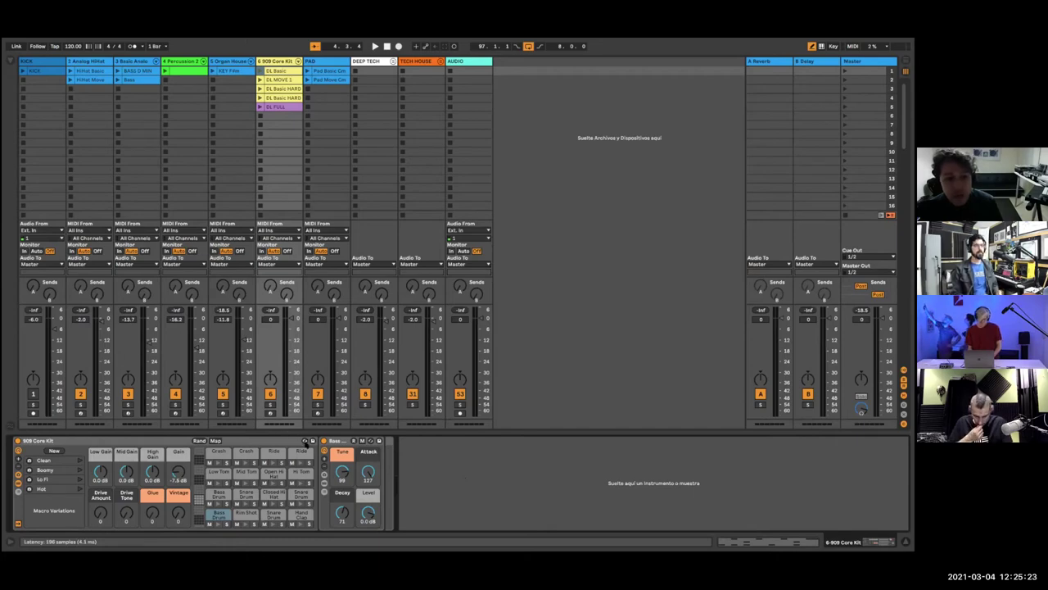
click(305, 440)
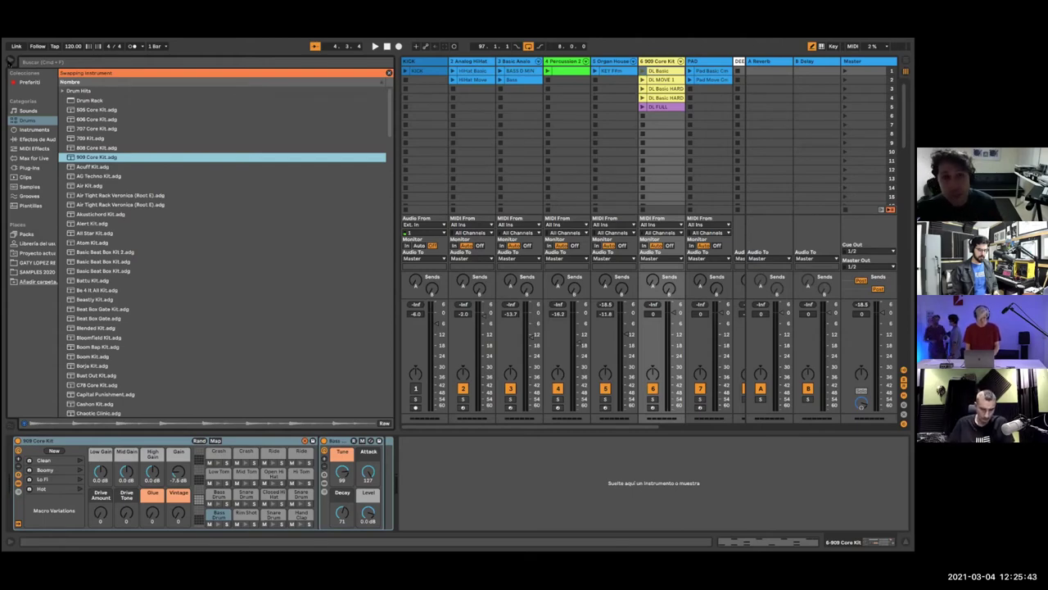
click(9, 61)
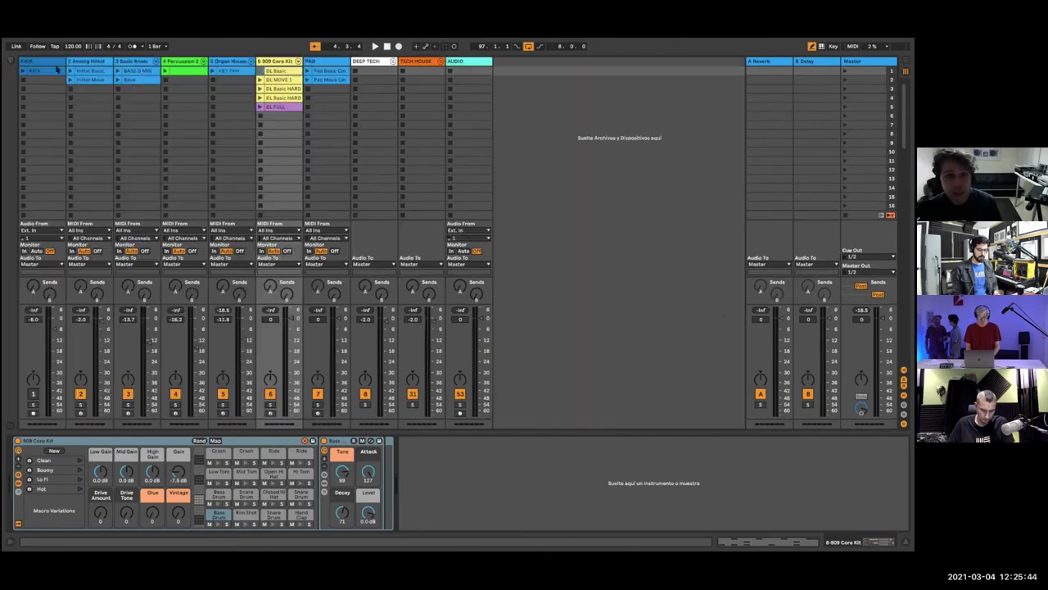
Step: Launch the DL Basic clip on the 909 Core Kit track with the browser hidden
click(260, 71)
click(10, 62)
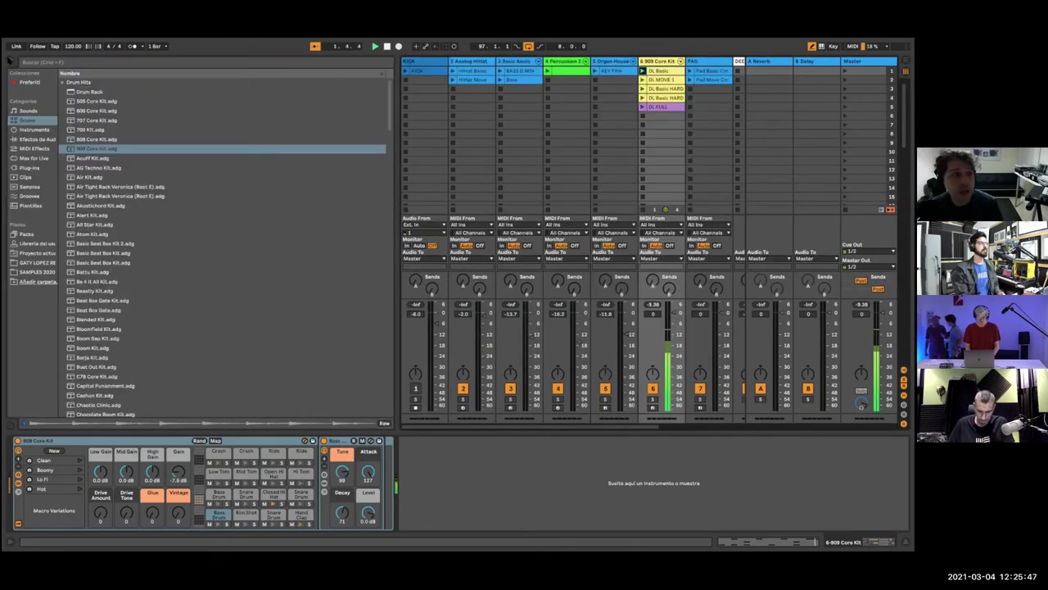
click(10, 62)
Step: Open the DL Basic clip in an enlarged note editor and select all its drum notes
double_click(280, 74)
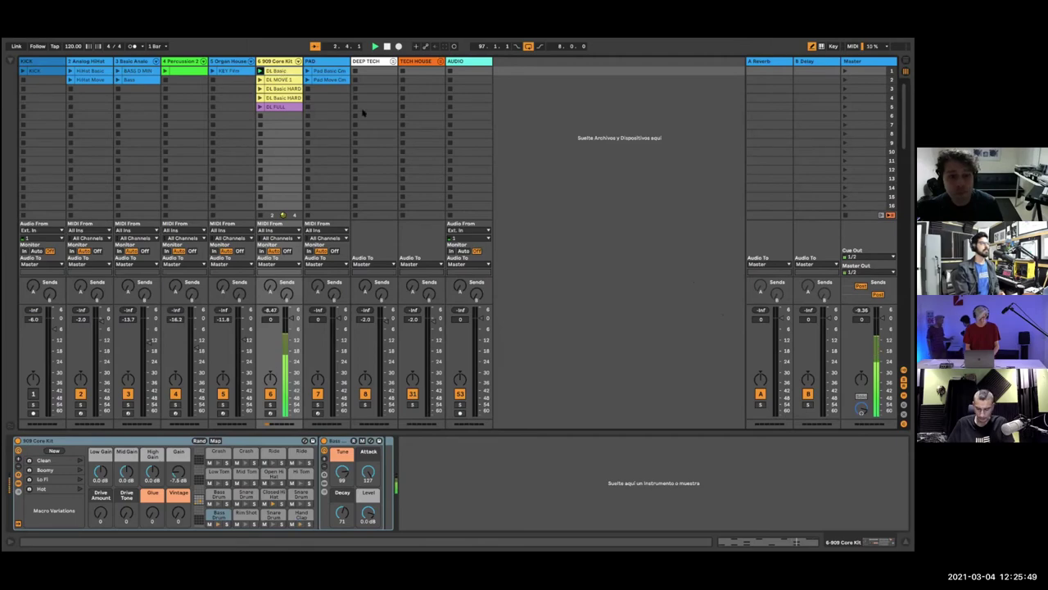
drag(577, 237, 571, 128)
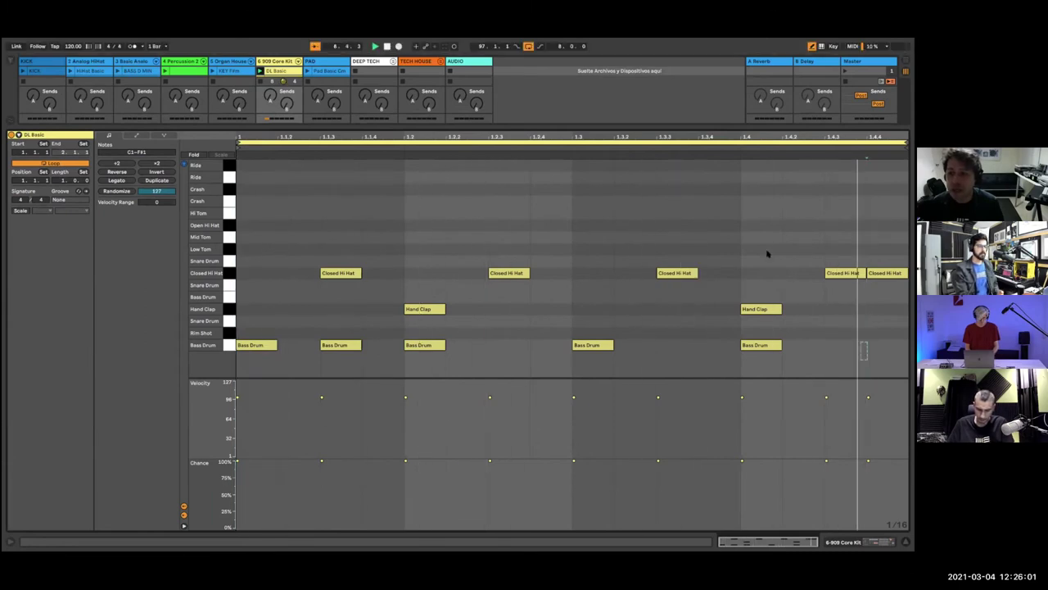
drag(867, 359, 249, 230)
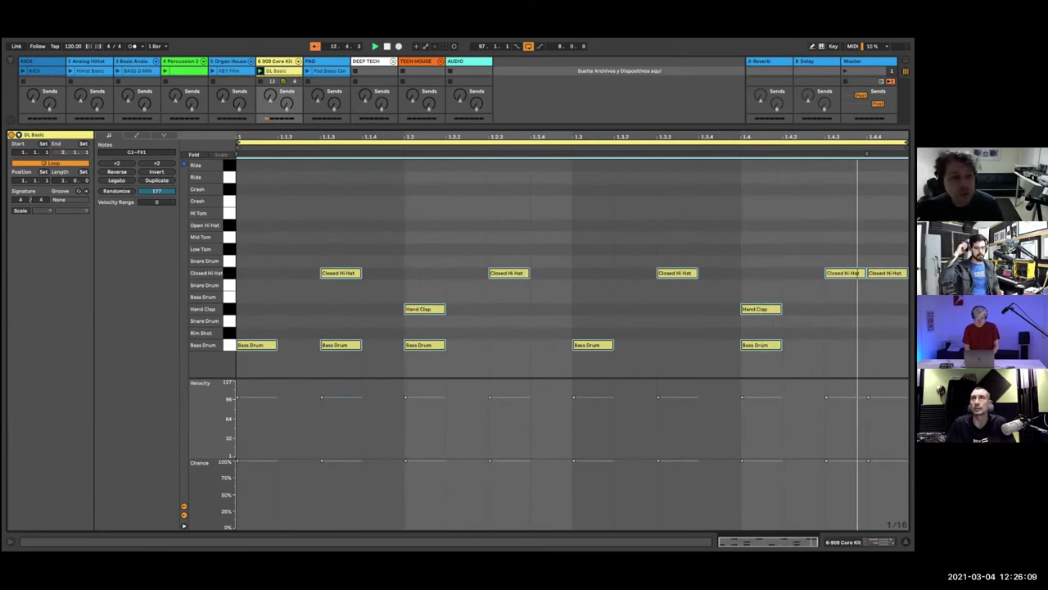
Step: Set the randomize amount to 50 and randomize the selected DL Basic notes' velocities three times while the clip plays
drag(148, 193, 148, 245)
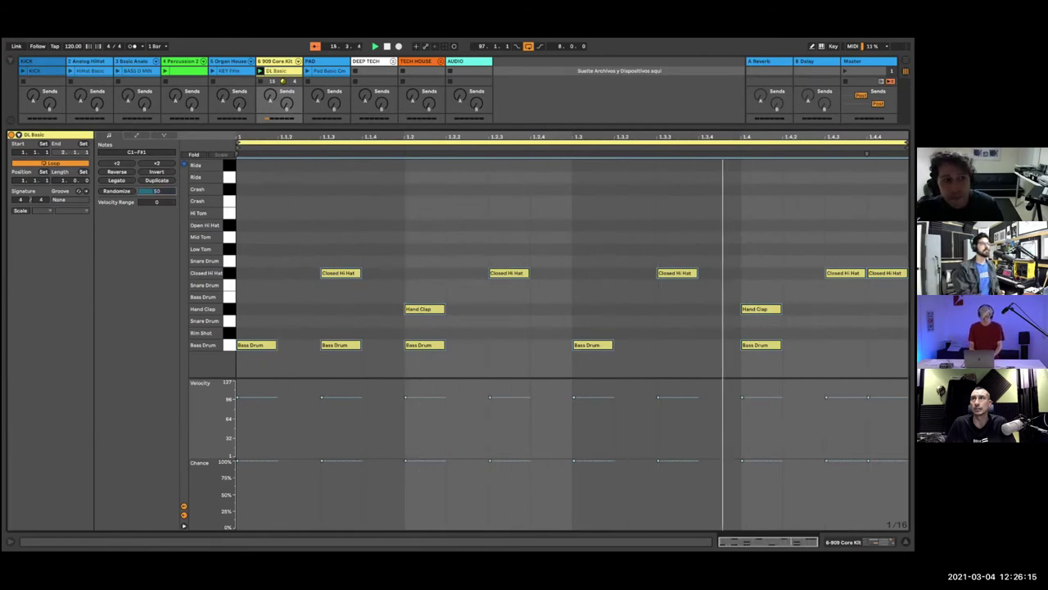
click(122, 190)
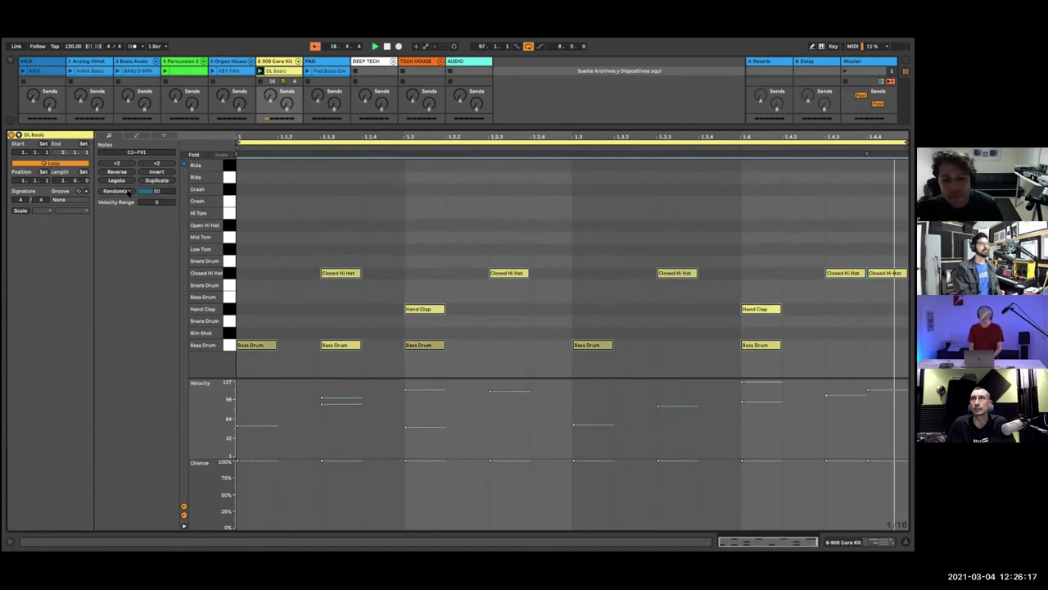
click(123, 191)
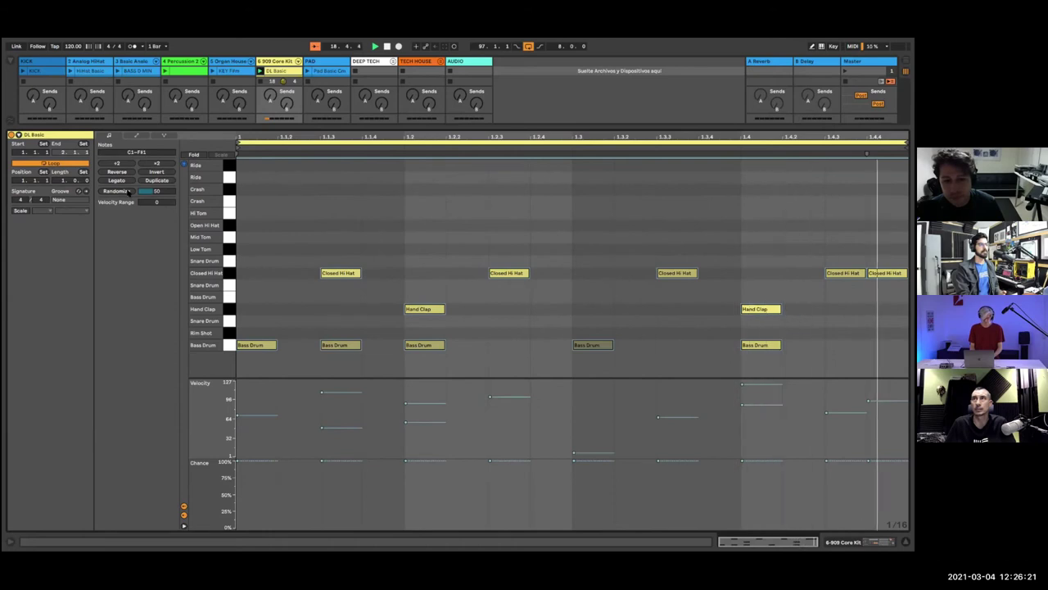
click(127, 190)
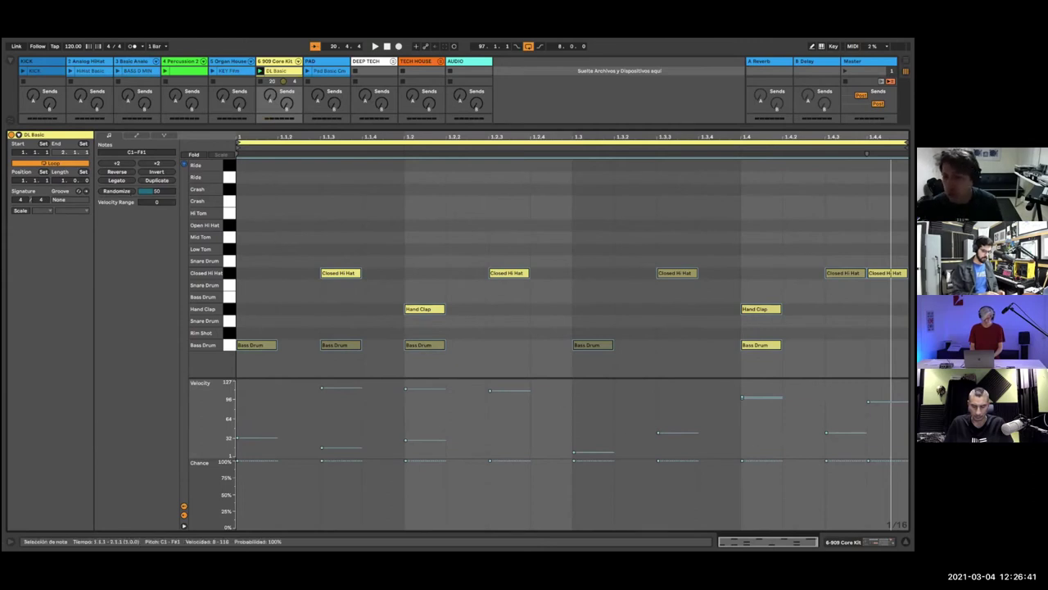
Step: Select the chance values of all DL Basic notes and randomize them with an amount of 100%
drag(896, 486, 234, 410)
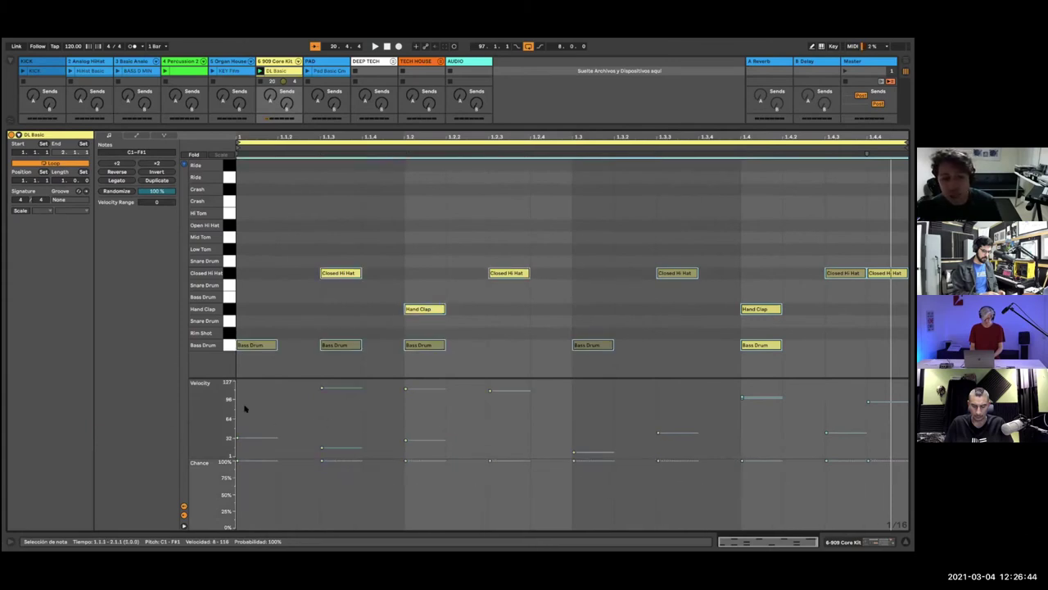
click(116, 191)
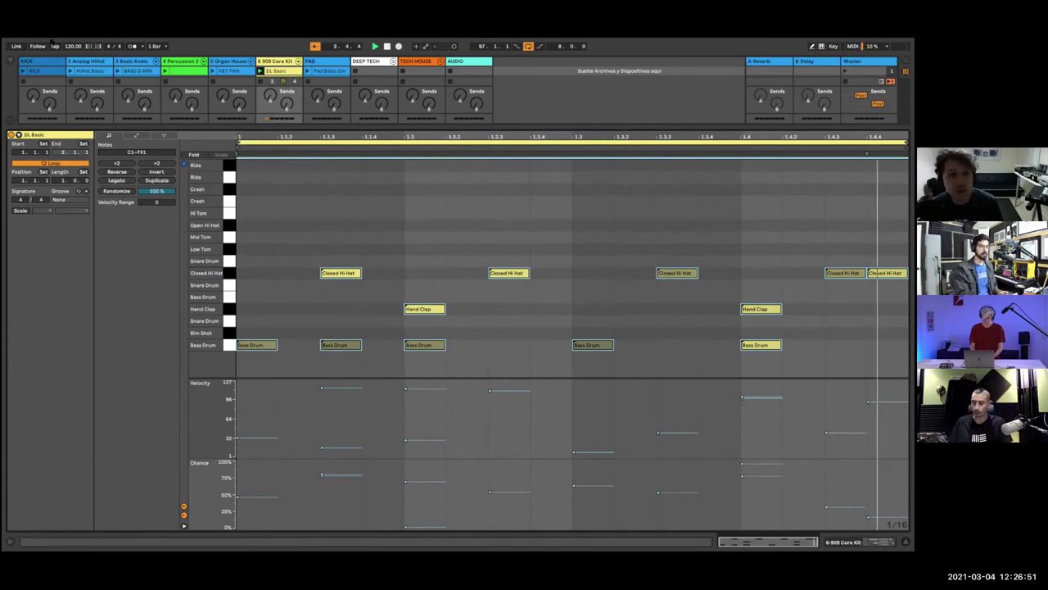
Step: Launch the DL MOVE 1 clip and examine its notes and velocities in the note editor, returning to the clip grid
key(super+alt+l)
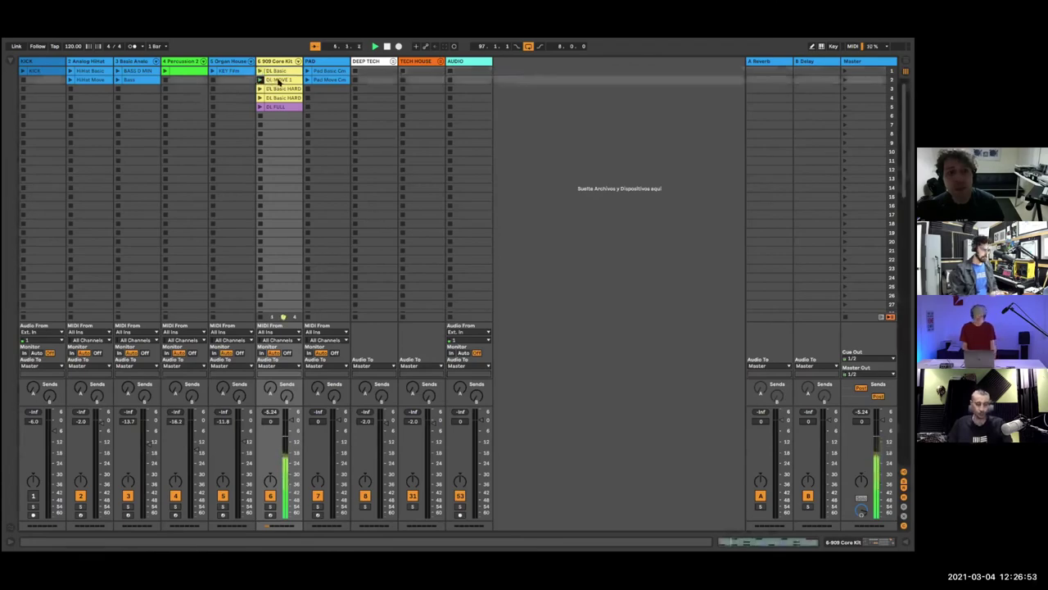
double_click(280, 80)
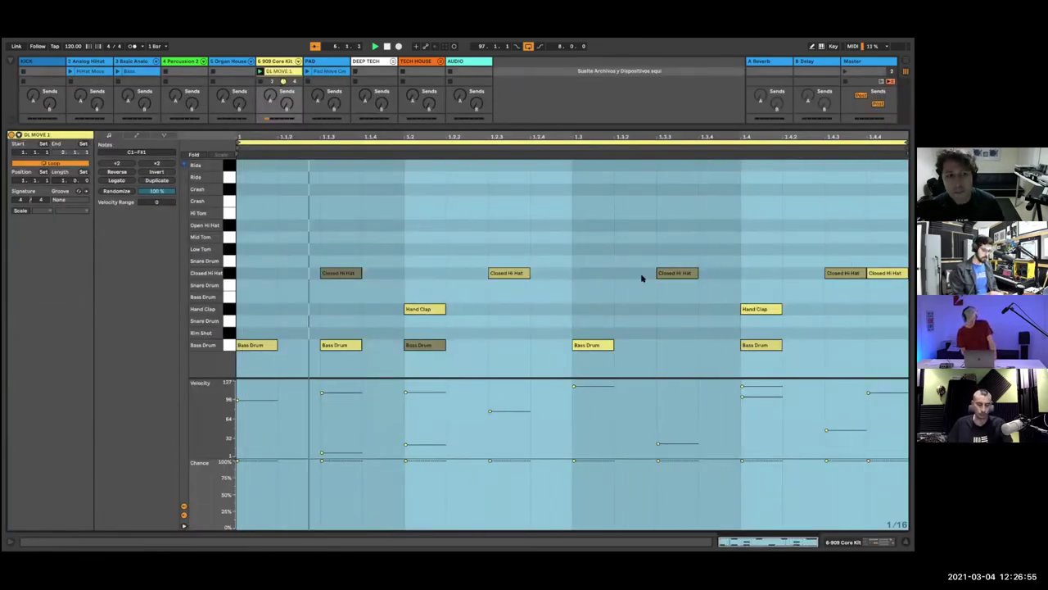
key(super+alt+l)
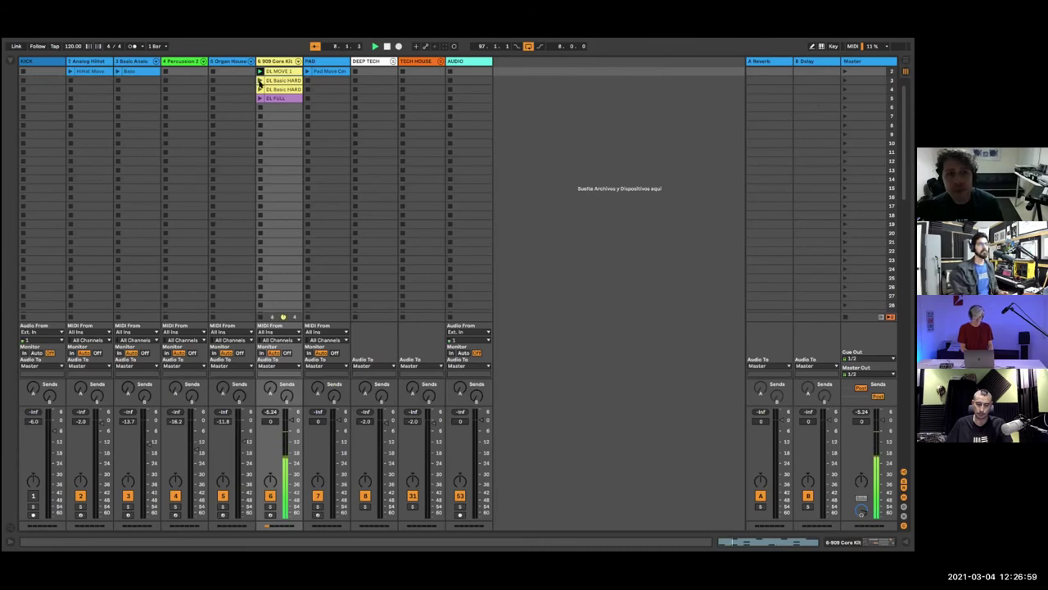
Step: Launch and open the upper DL Basic HARD clip and select its closed hi-hat and hand clap notes
click(288, 81)
double_click(288, 81)
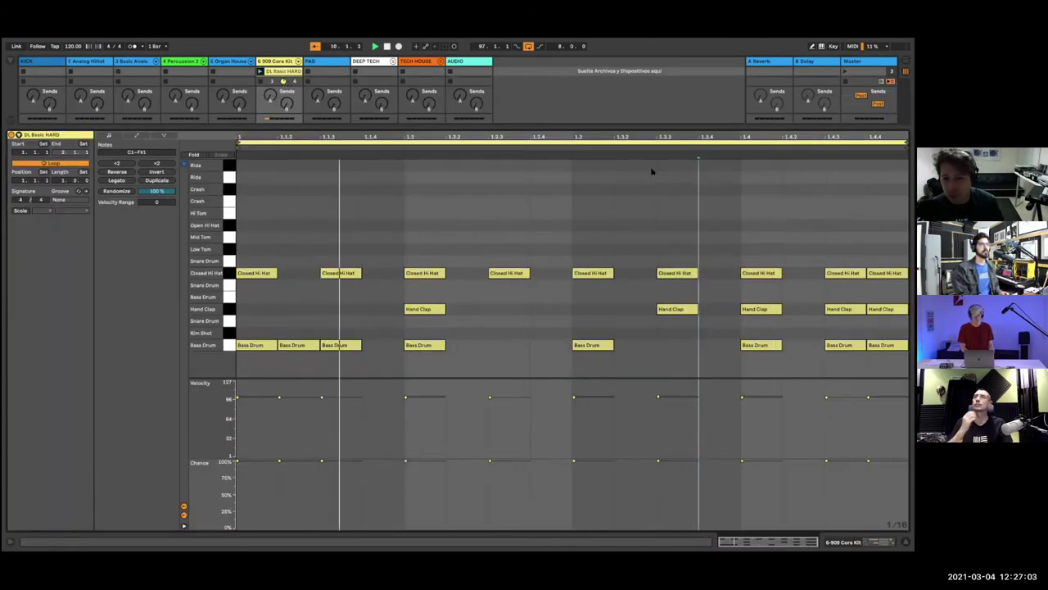
drag(860, 332, 255, 191)
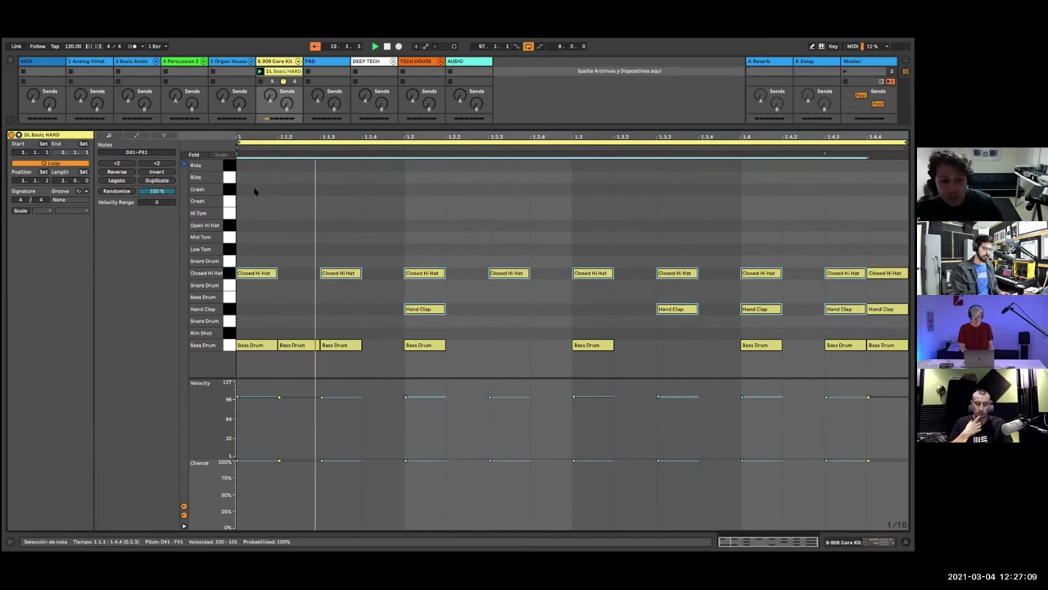
Step: Shrink the note editor to reach the mixer, lower the 909 Core Kit track's volume to -12 dB, and enlarge the editor again
drag(326, 127, 319, 167)
scroll(280, 119, down, 5)
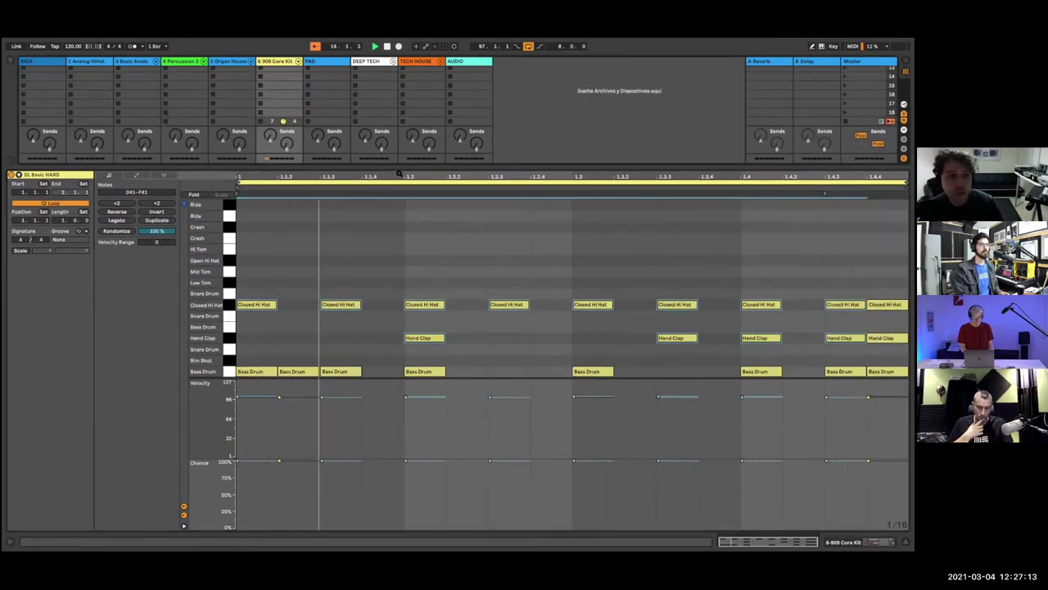
drag(394, 167, 396, 357)
scroll(327, 156, down, 5)
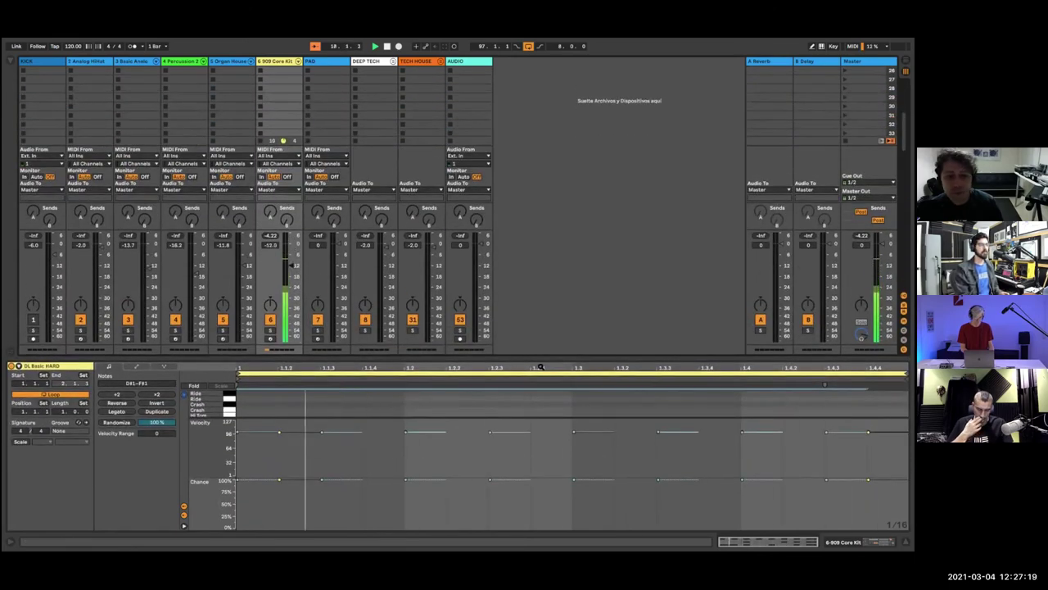
drag(553, 358, 551, 178)
Step: Repeatedly randomize the chance of the closed hi-hat and hand clap notes at 100%, reselecting them to include the last ones
click(129, 242)
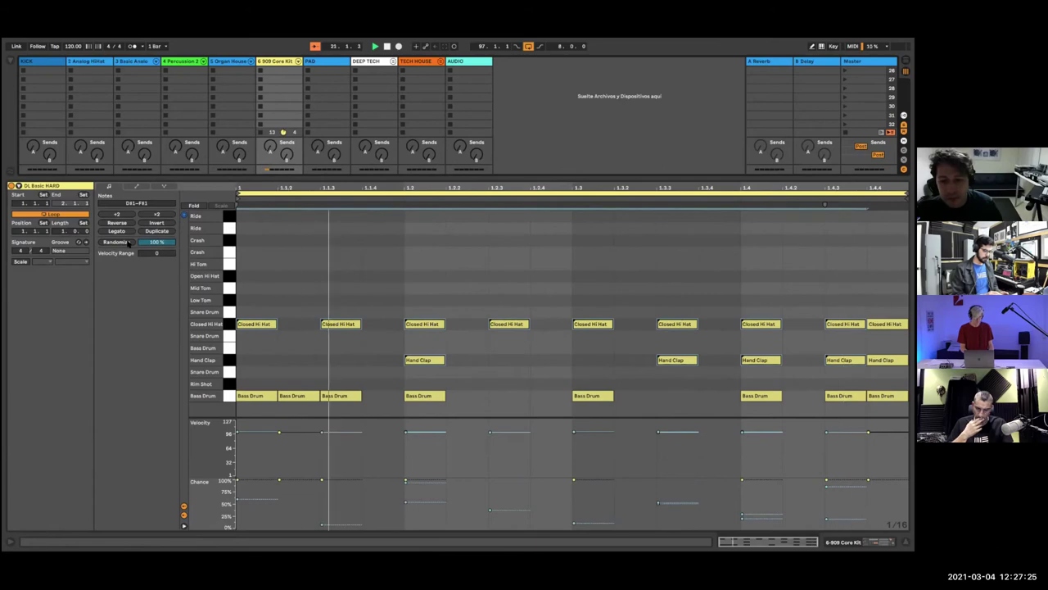
click(129, 243)
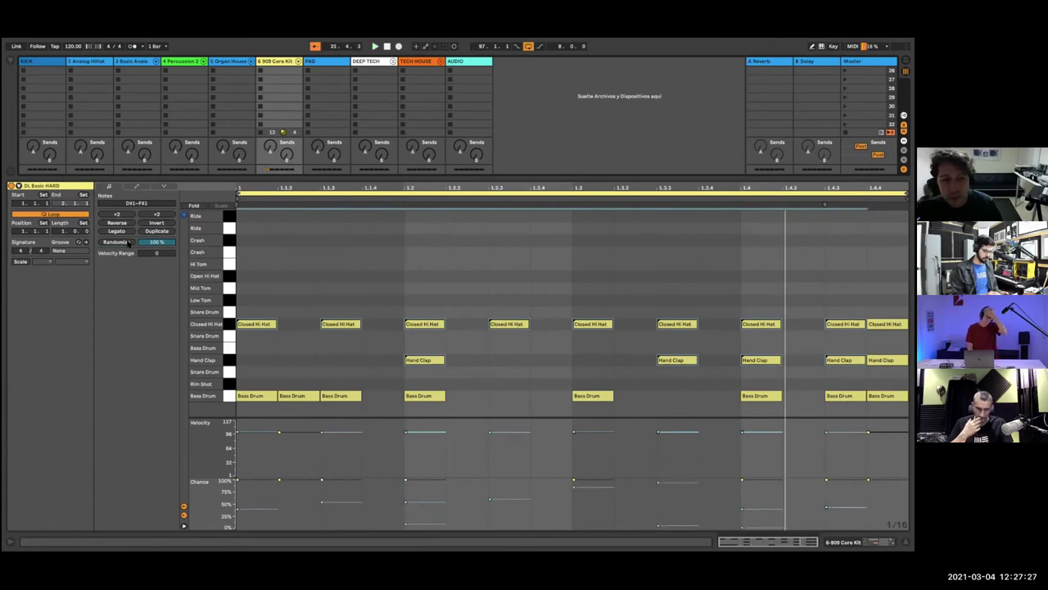
click(129, 242)
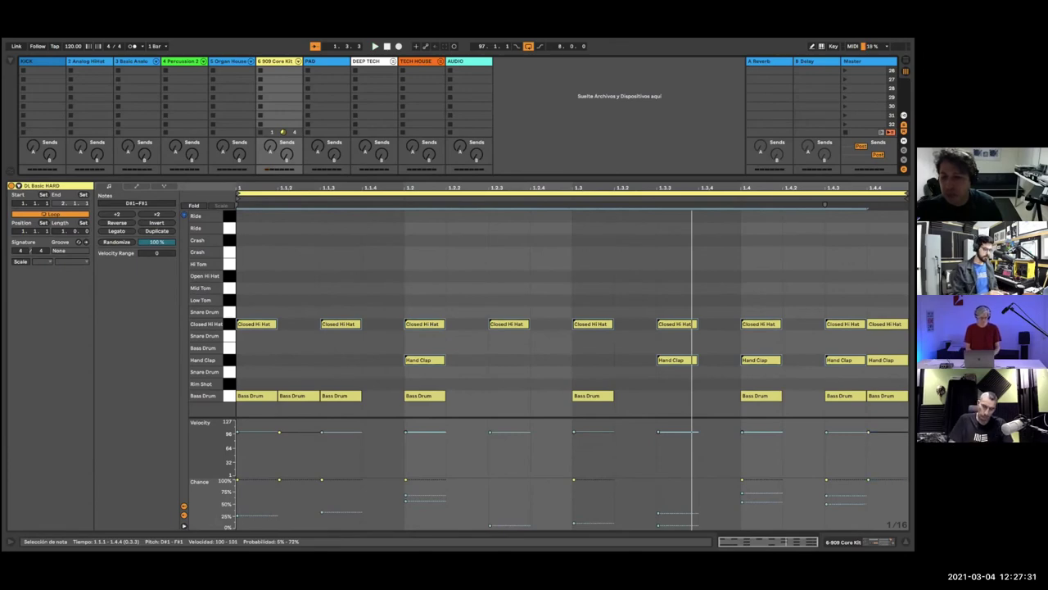
click(904, 283)
drag(892, 381, 252, 268)
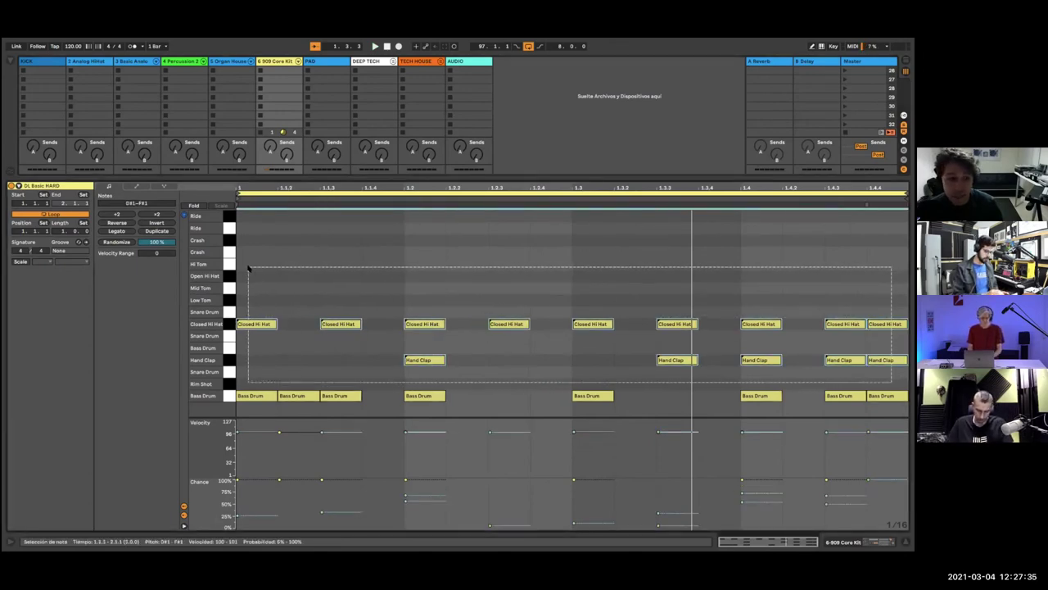
click(118, 242)
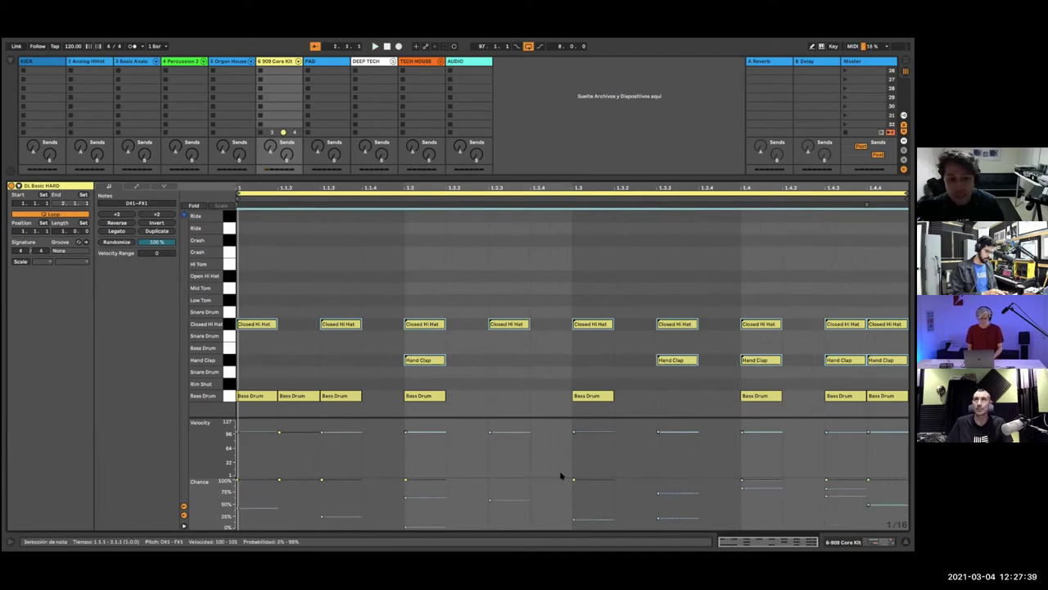
Step: Enlarge the chance lane and select the chance values of all notes in the DL Basic HARD clip
click(696, 480)
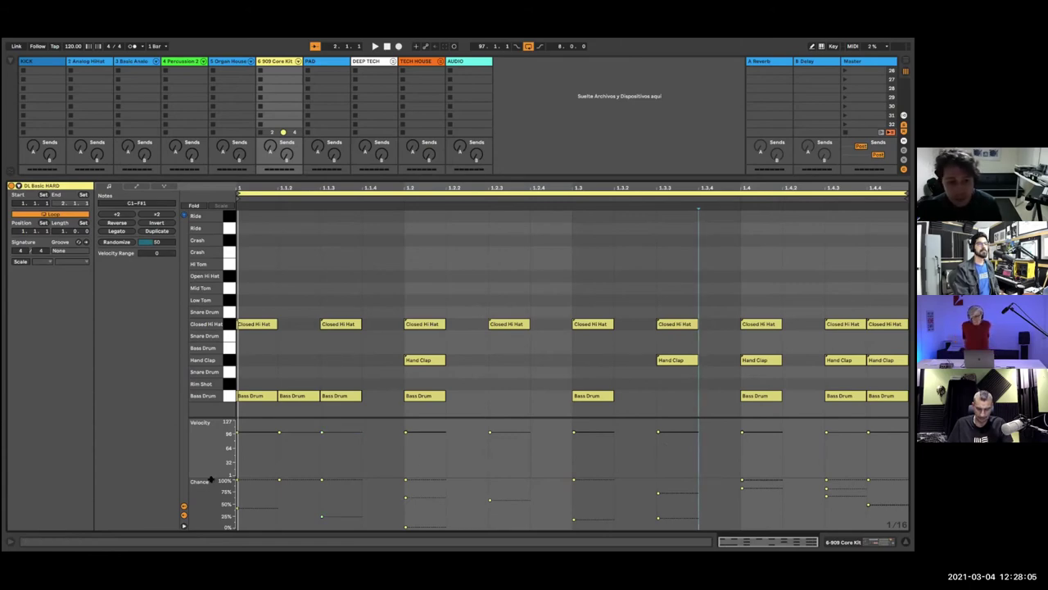
drag(210, 479, 211, 404)
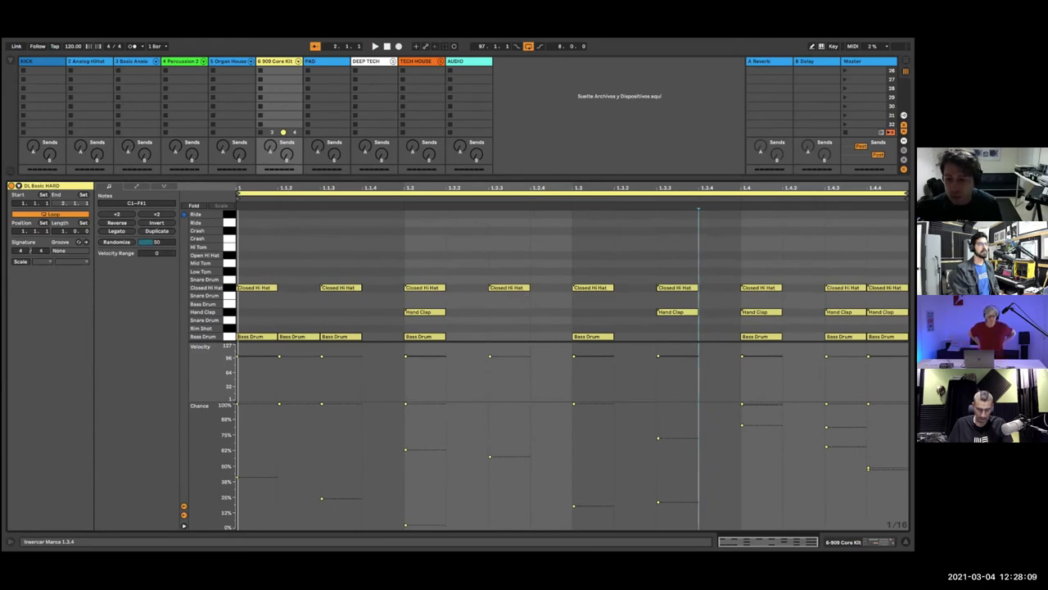
drag(900, 520, 378, 400)
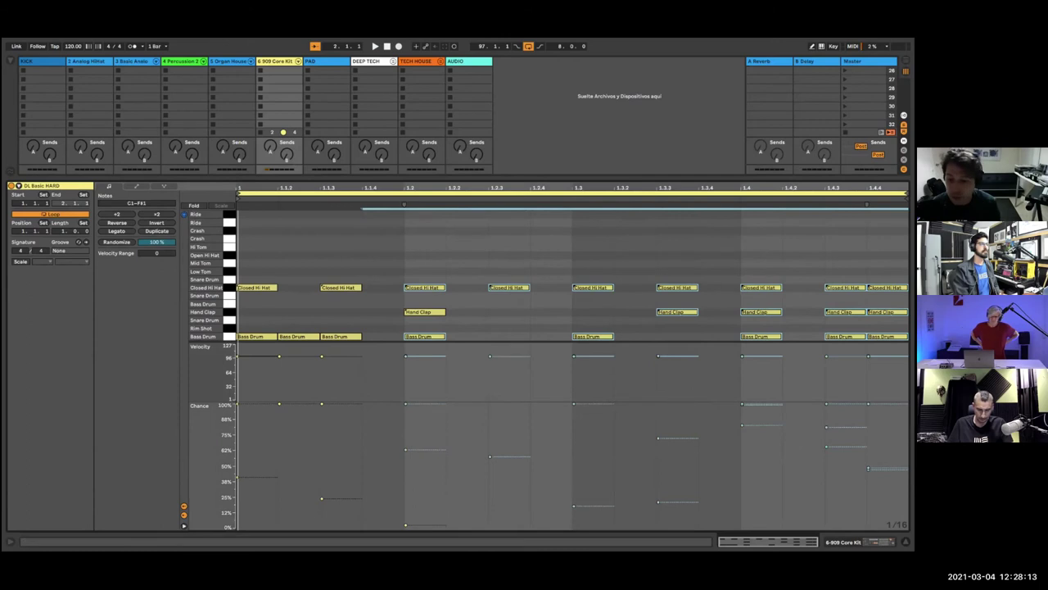
drag(899, 528, 251, 409)
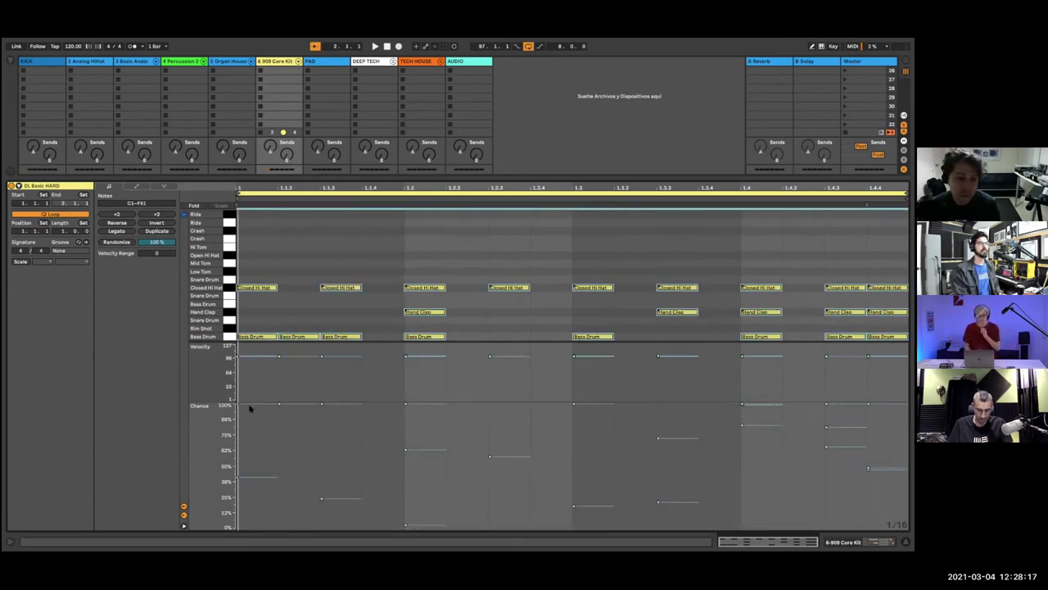
Step: Set the chance of all selected notes to 100%, trying 38% in between
drag(237, 481, 236, 405)
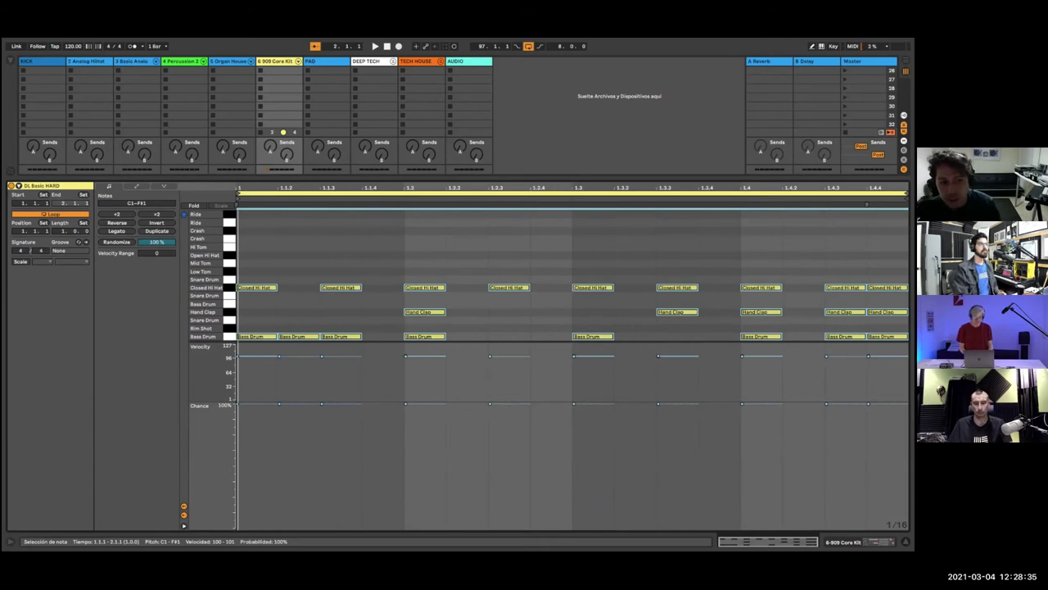
drag(237, 405, 237, 480)
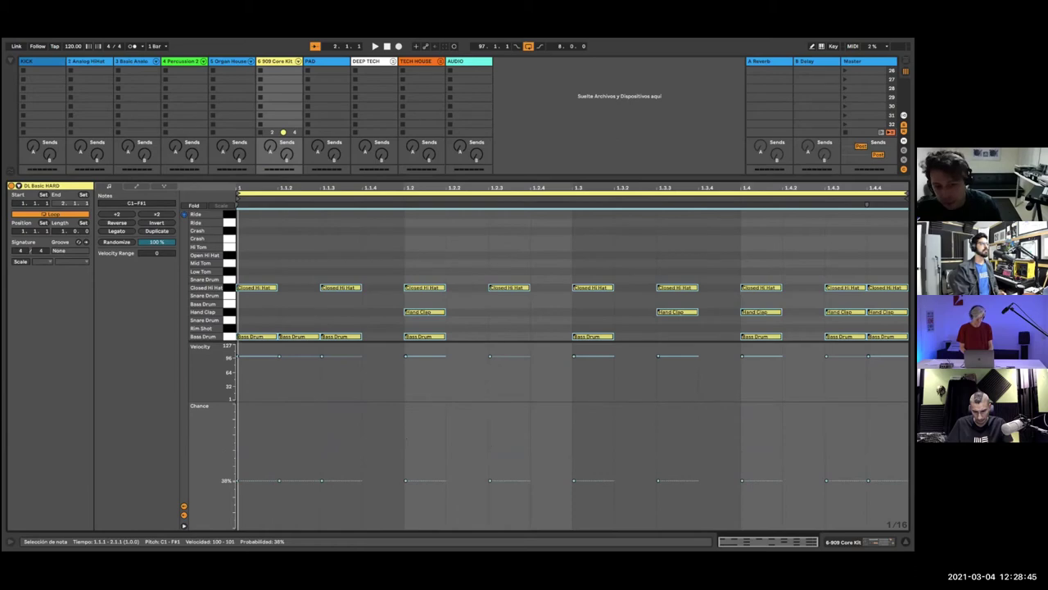
drag(238, 480, 238, 404)
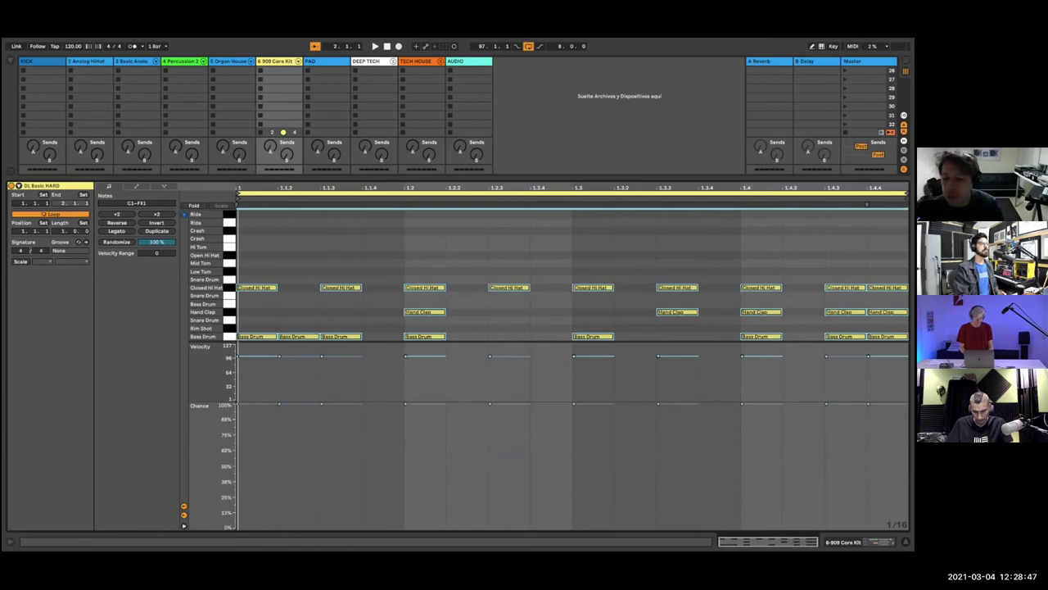
Step: Return to the clip grid and launch the lower DL Basic HARD clip on the 909 Core Kit track
key(super+alt+l)
scroll(376, 240, up, 5)
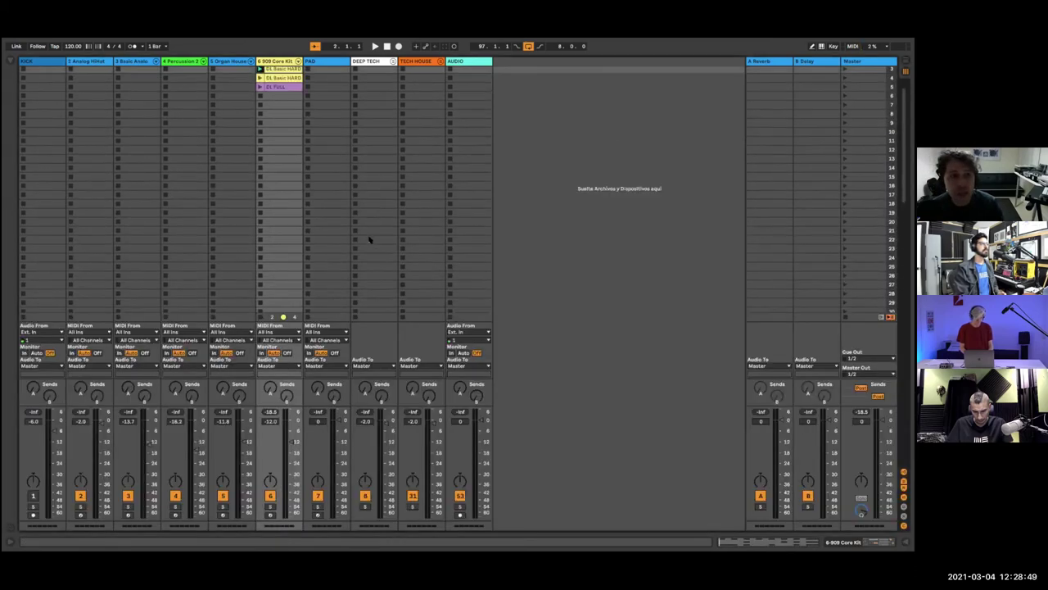
click(261, 97)
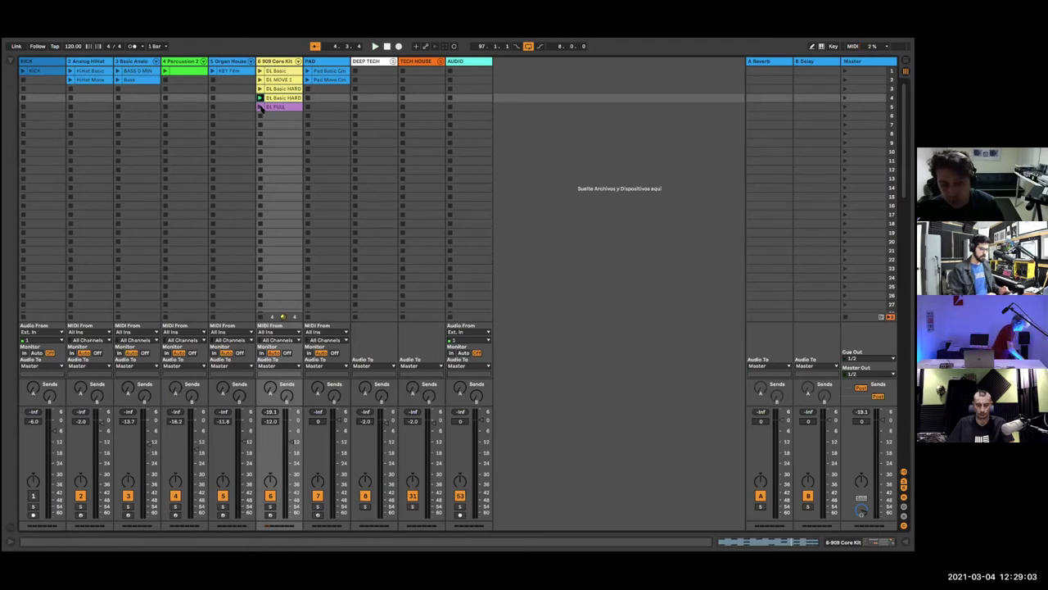
Step: Launch and open the DL FULL clip, resizing the note editor and lanes to show every drum row with velocity and chance
double_click(282, 108)
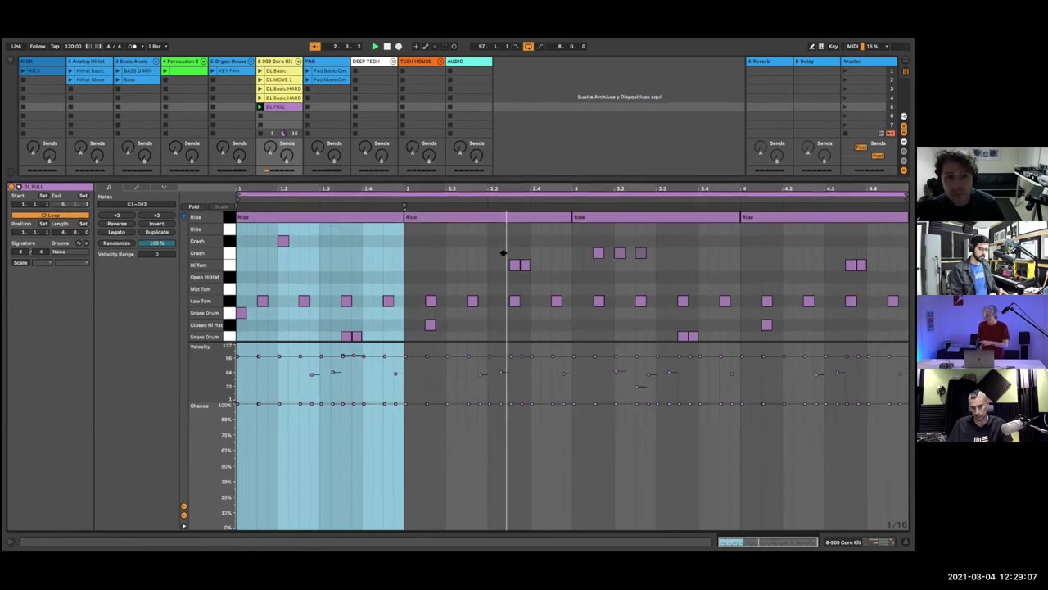
drag(520, 179, 532, 262)
click(556, 175)
scroll(557, 175, down, 10)
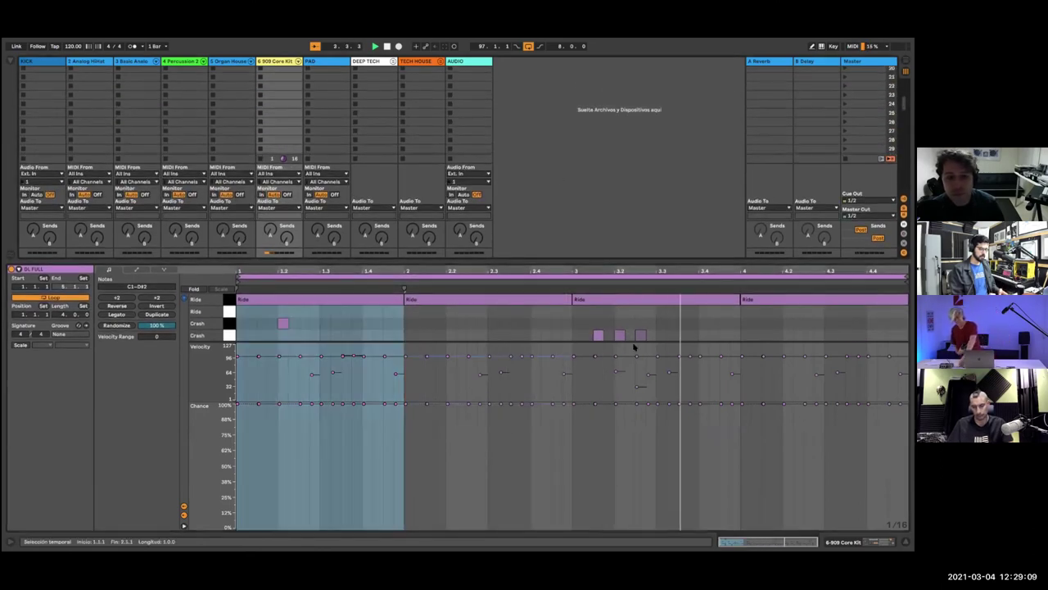
drag(634, 342, 643, 492)
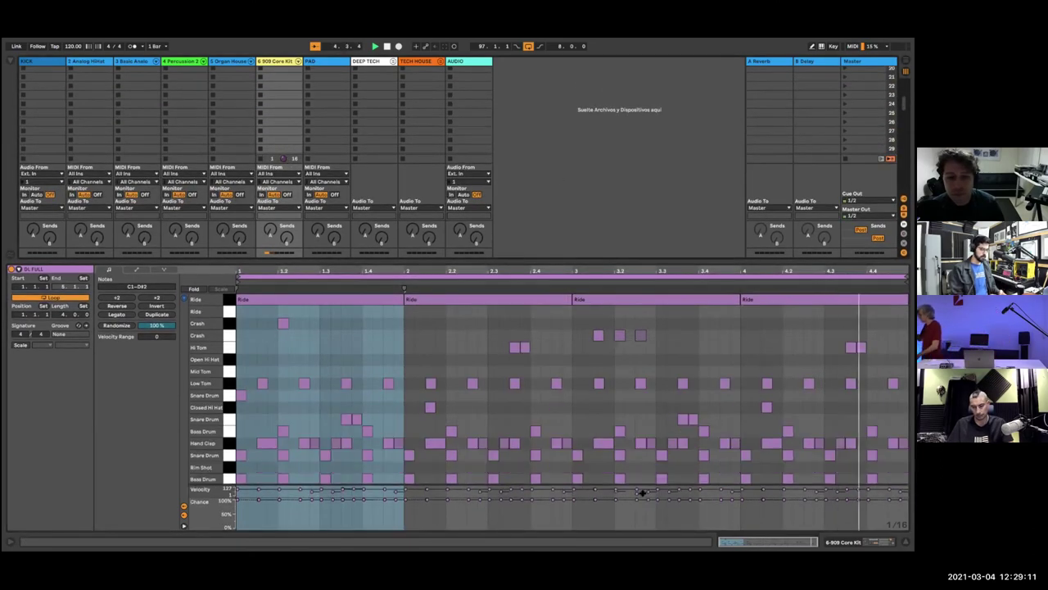
drag(620, 263, 617, 178)
key(space)
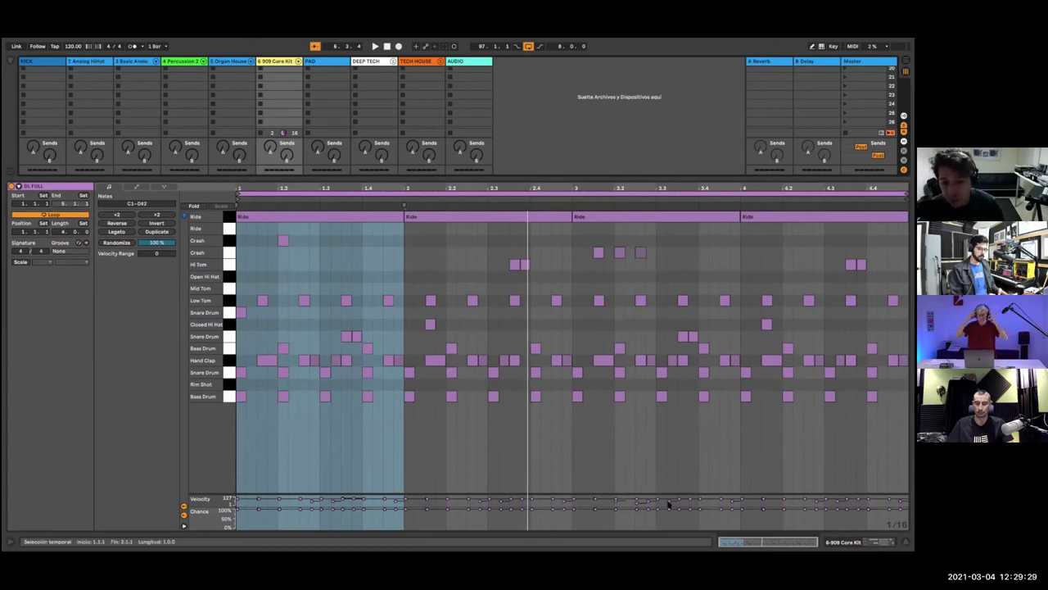
drag(668, 493, 672, 439)
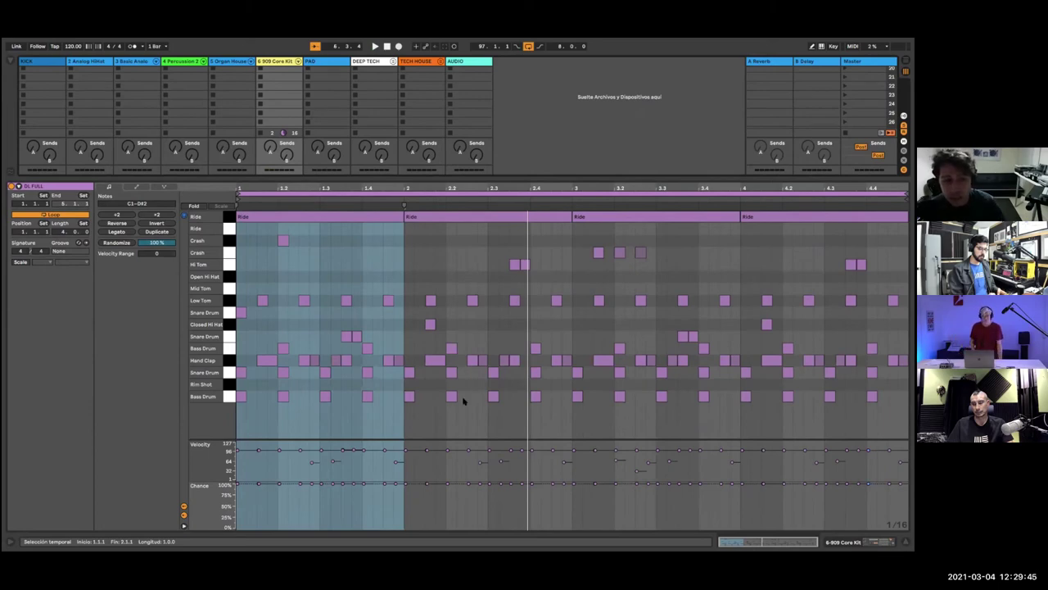
Step: Play the DL FULL clip and randomize at 100% the chance of all notes above the lowest Bass Drum row
key(space)
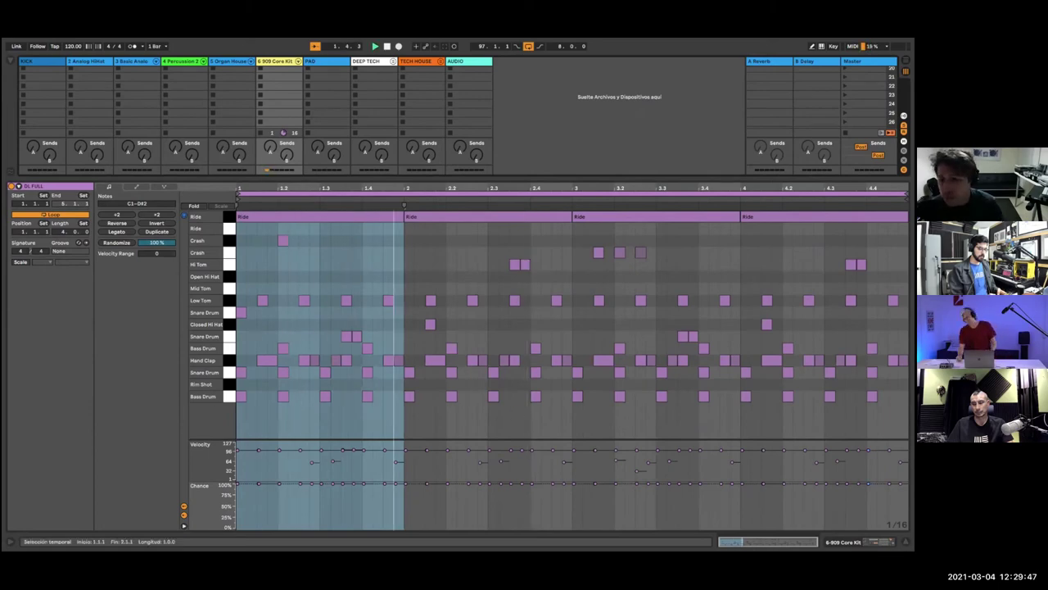
drag(902, 384, 237, 211)
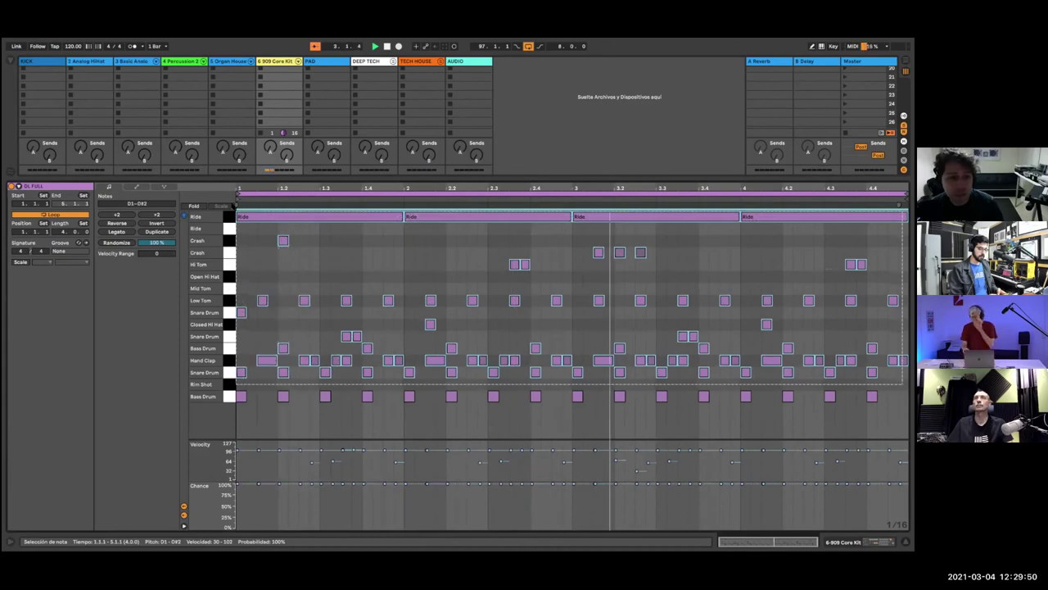
click(116, 244)
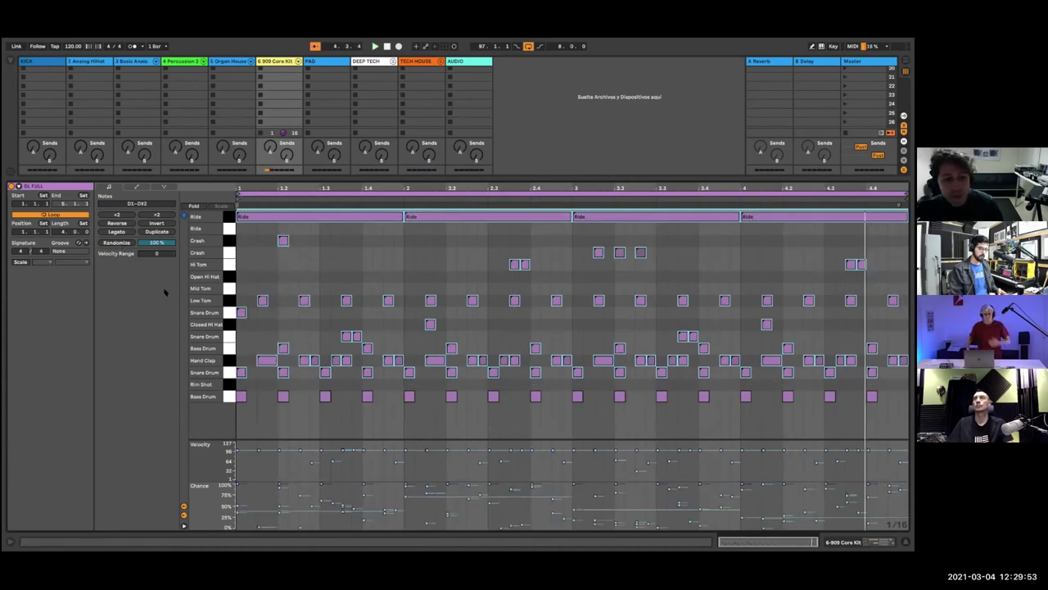
Step: Randomize twice more at 100% the chance of the selected DL FULL notes, enlarging the velocity and chance lanes meanwhile
drag(502, 438, 504, 398)
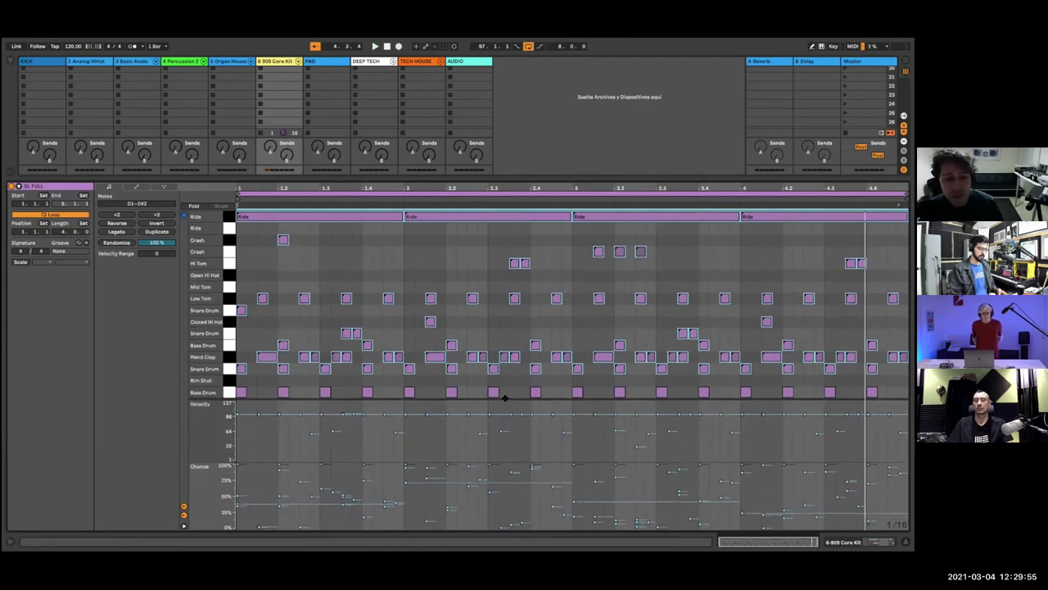
click(123, 243)
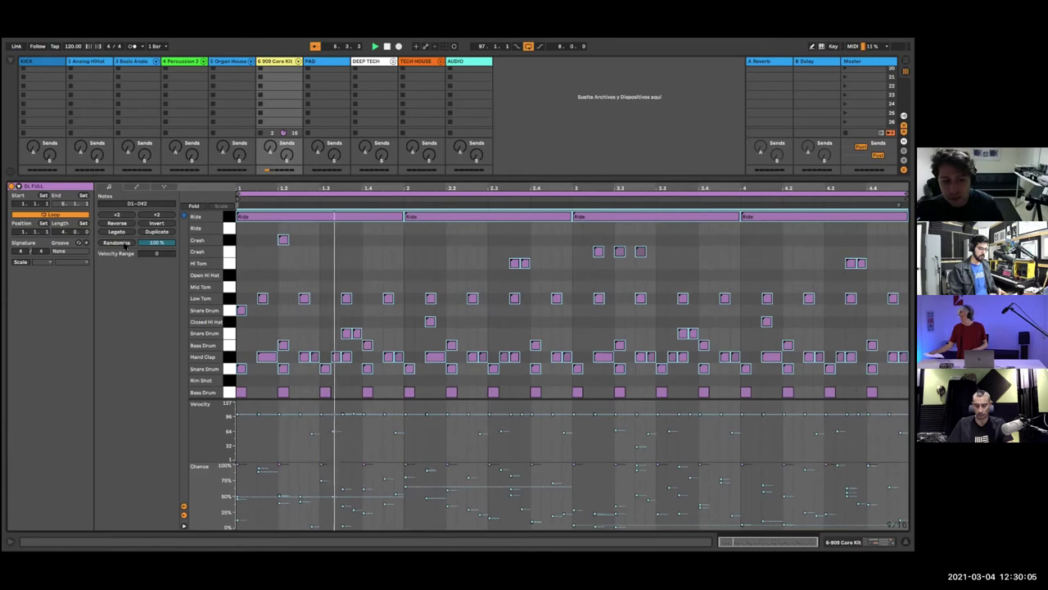
click(124, 244)
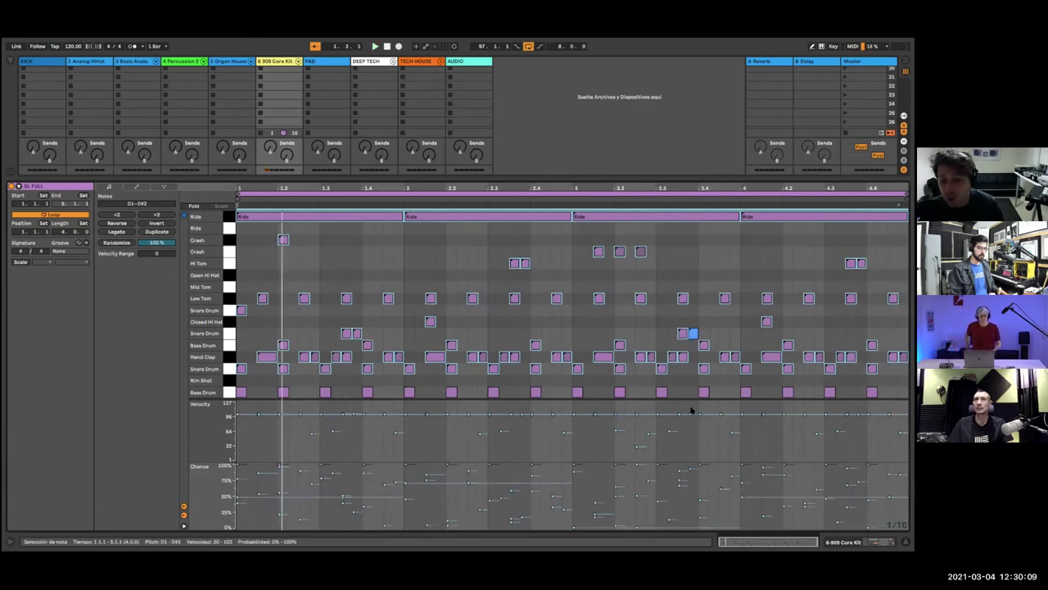
drag(686, 398, 685, 428)
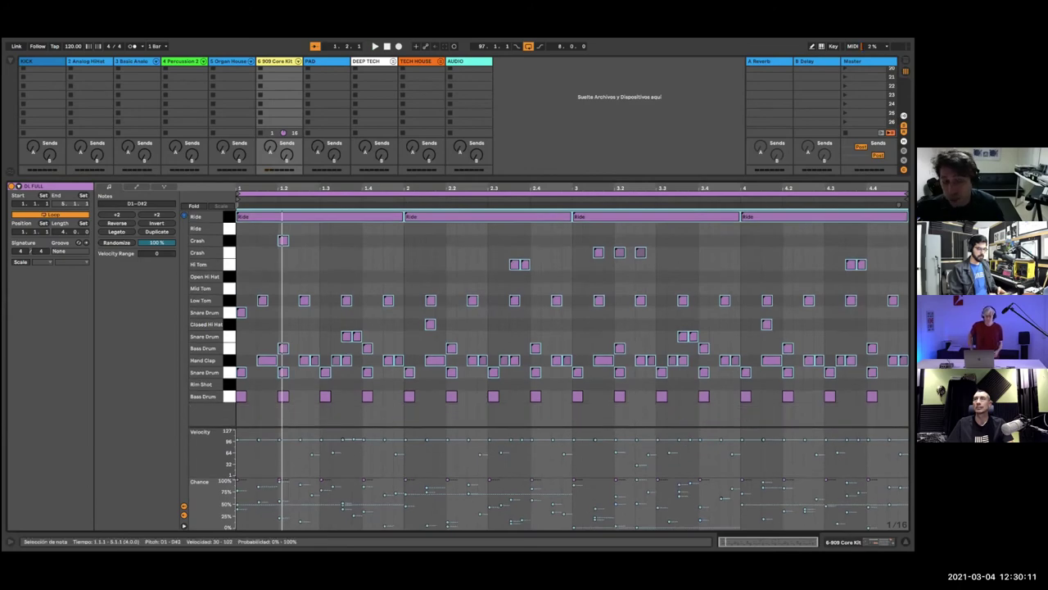
Step: Return to the full clip grid, launch the Pad Basic Cm clip and lower the PAD track volume to about -15 dB
key(alt+super+l)
scroll(304, 183, up, 5)
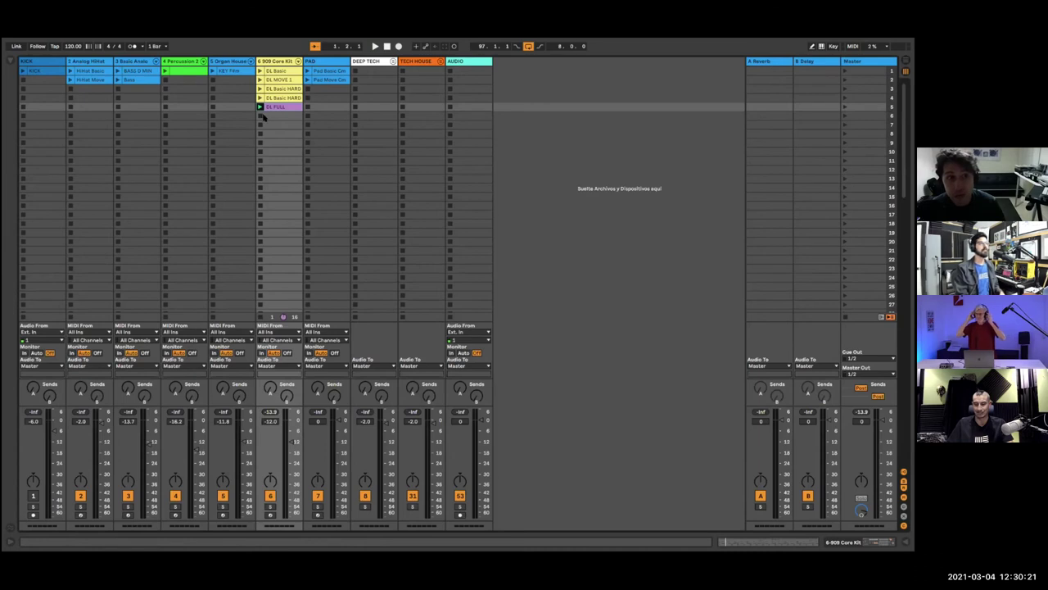
click(308, 72)
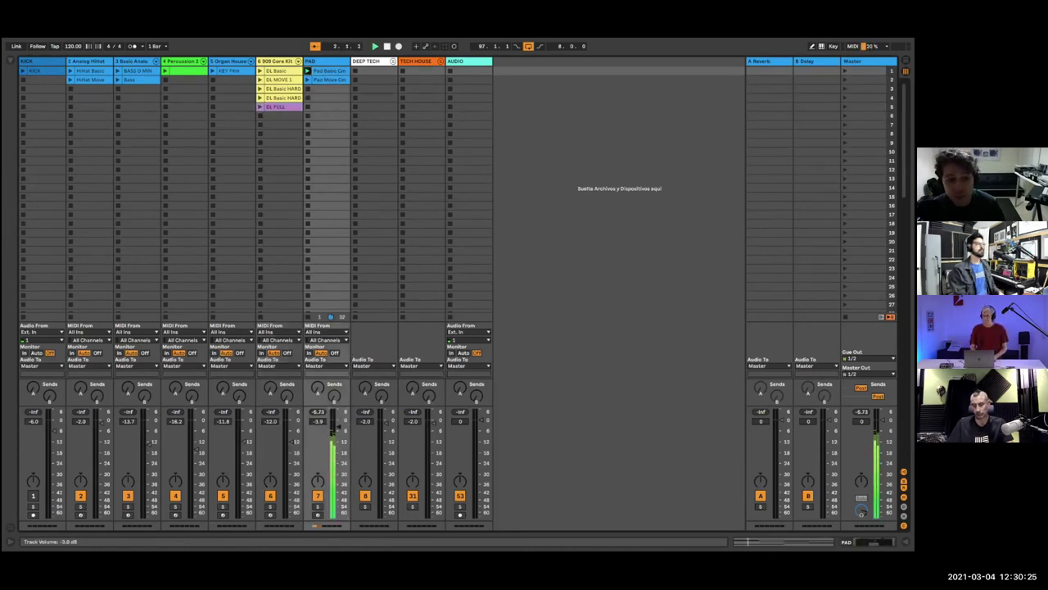
drag(336, 426, 339, 452)
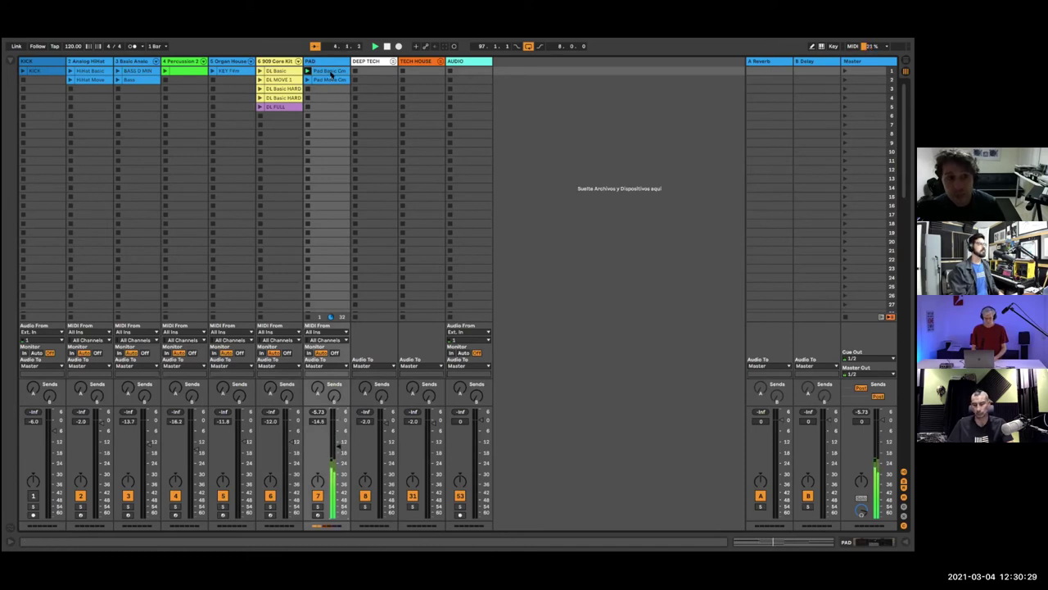
Step: Open the Pad Basic Cm clip and resize the note editor to show all chord notes above enlarged velocity and chance lanes
double_click(330, 72)
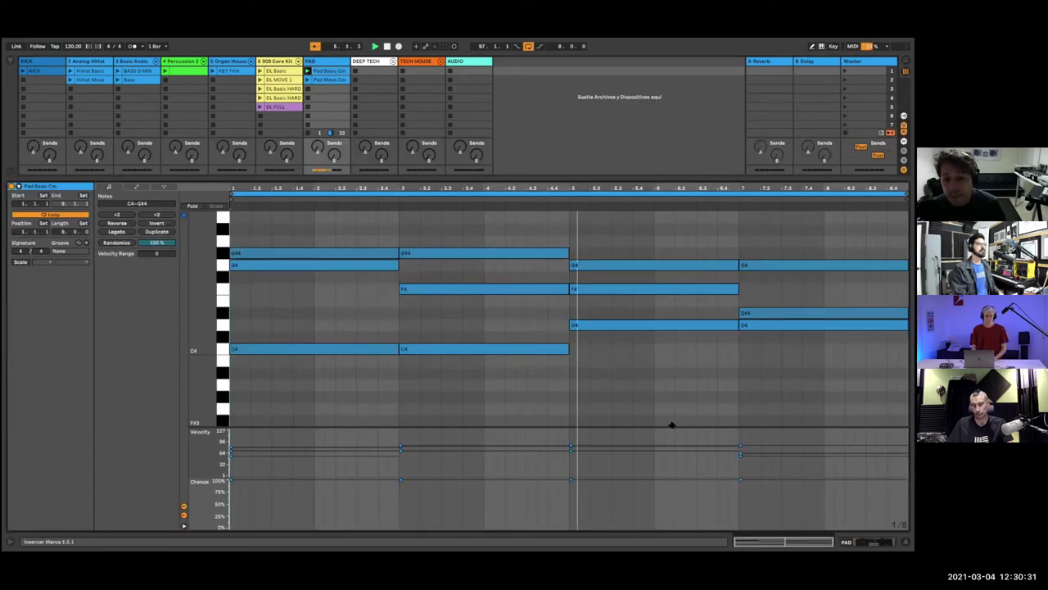
drag(672, 427, 671, 327)
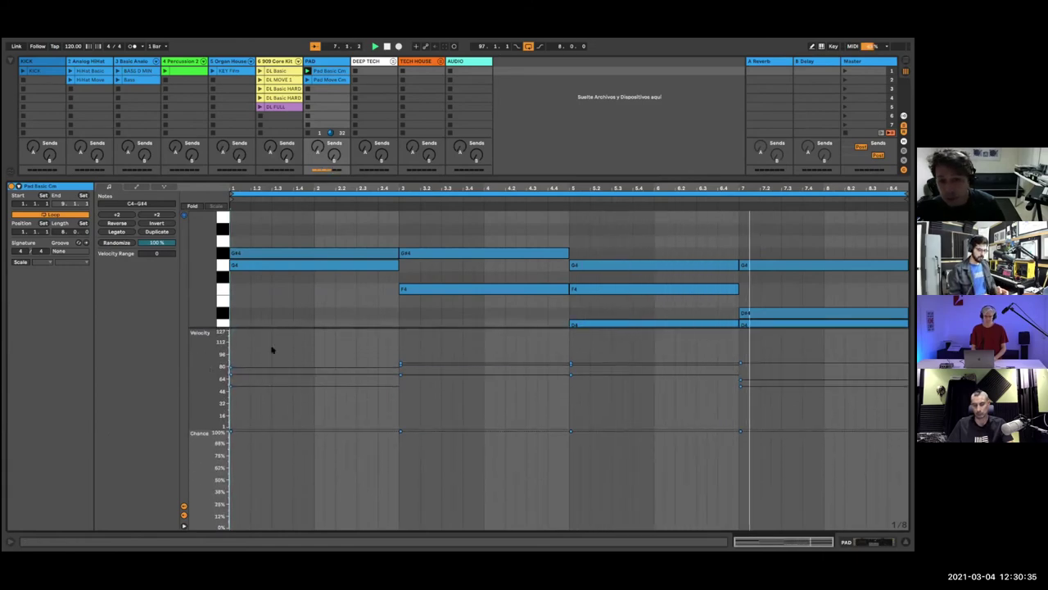
drag(494, 329, 495, 374)
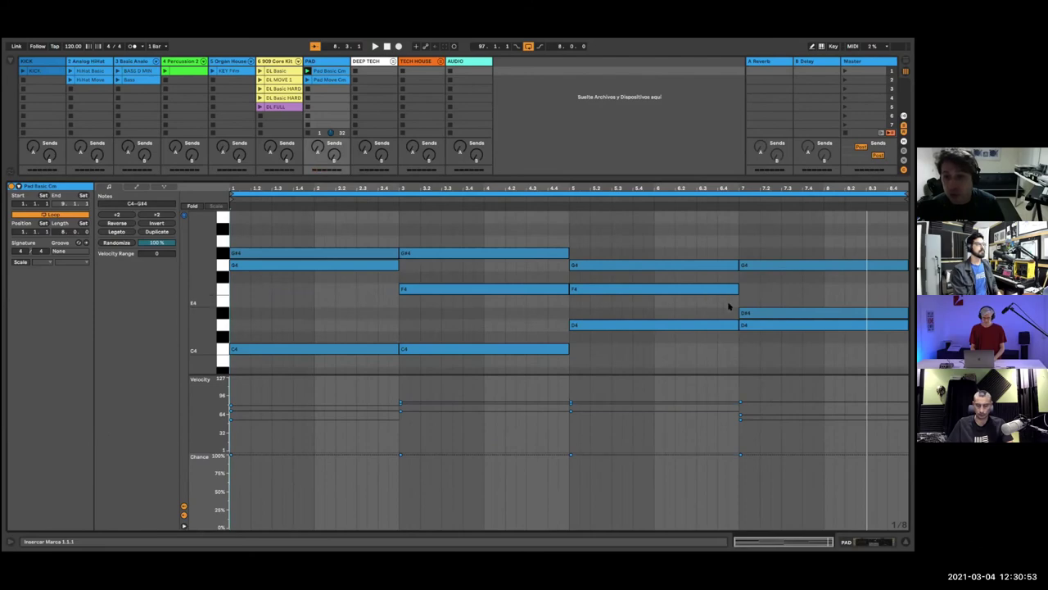
Step: Select the notes above each chord's lowest one, randomize their chance at 100% during playback, and lower the randomize amount
drag(253, 229, 341, 286)
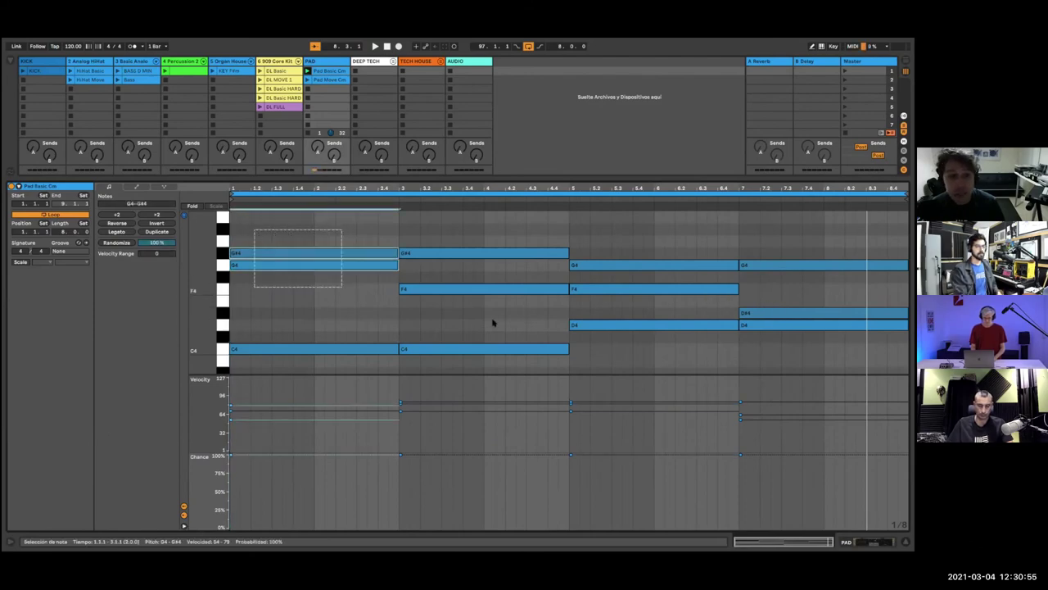
drag(492, 322, 765, 315)
key(space)
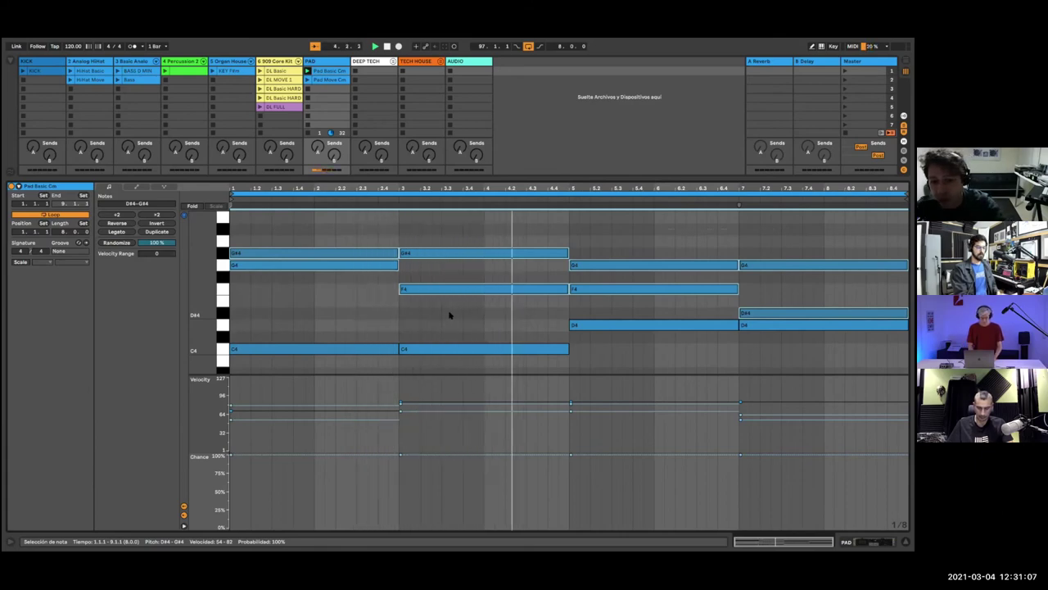
click(116, 242)
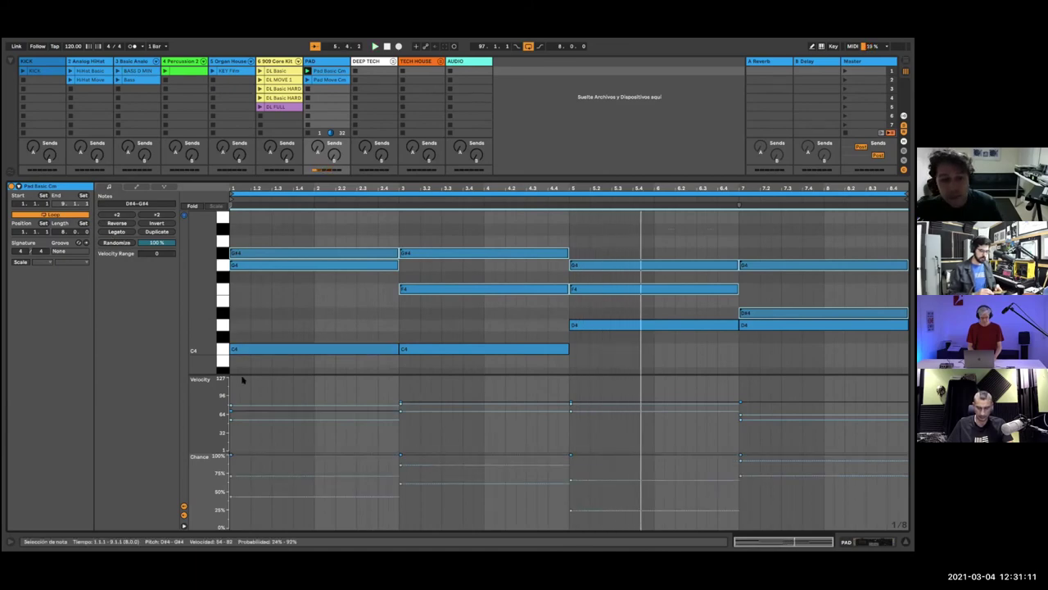
key(space)
key(space)
drag(158, 242, 157, 251)
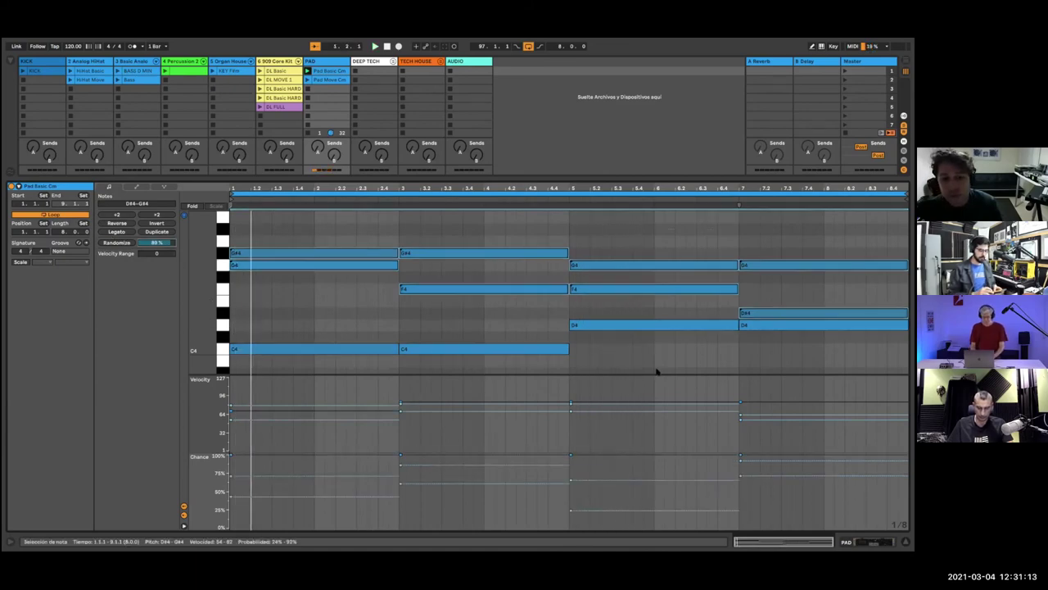
Step: Select pad notes across all chords by their velocity markers and randomize their velocities, repeating with an amount of 107
mouse_move(808, 437)
mouse_down()
mouse_move(745, 410)
mouse_move(741, 396)
mouse_up()
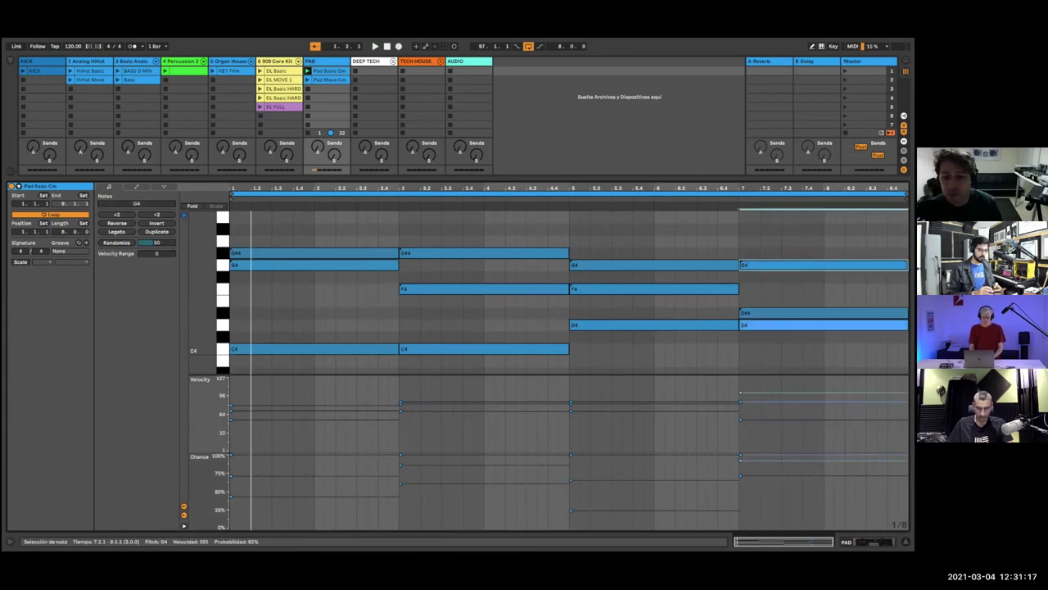
drag(817, 407, 215, 359)
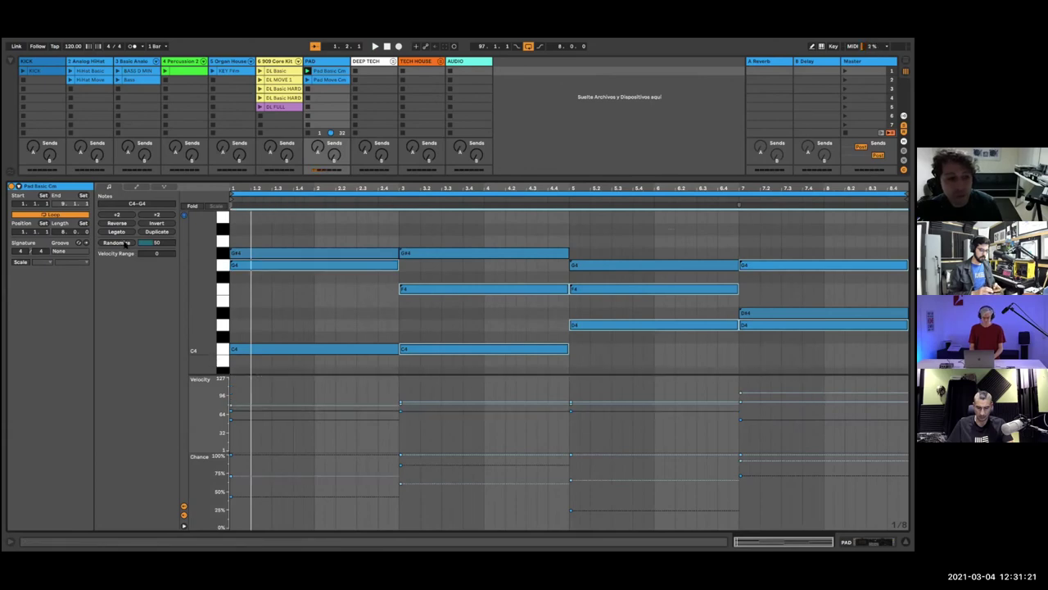
click(125, 243)
key(space)
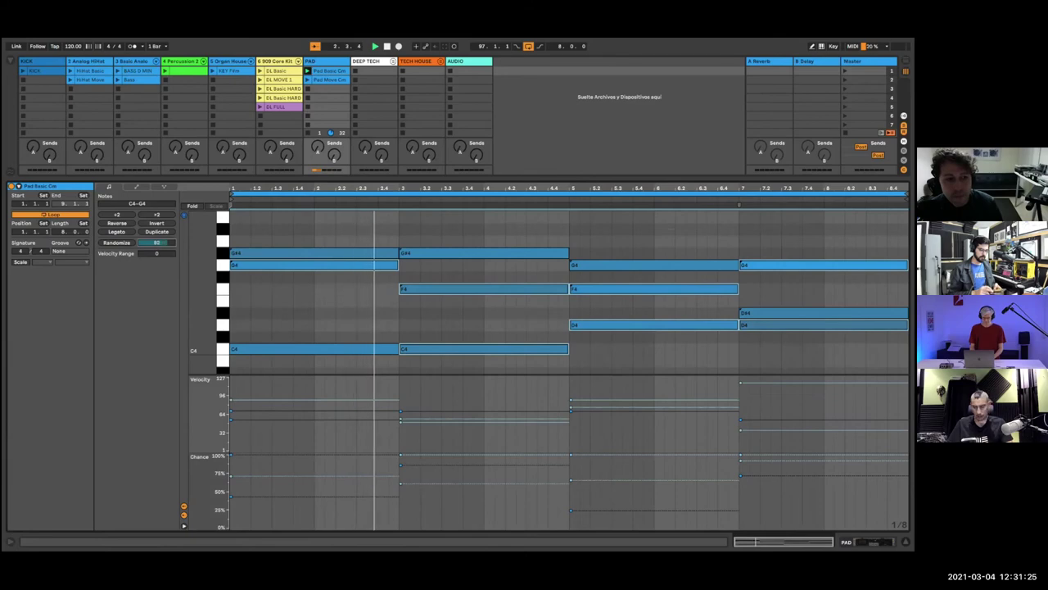
drag(163, 243, 163, 236)
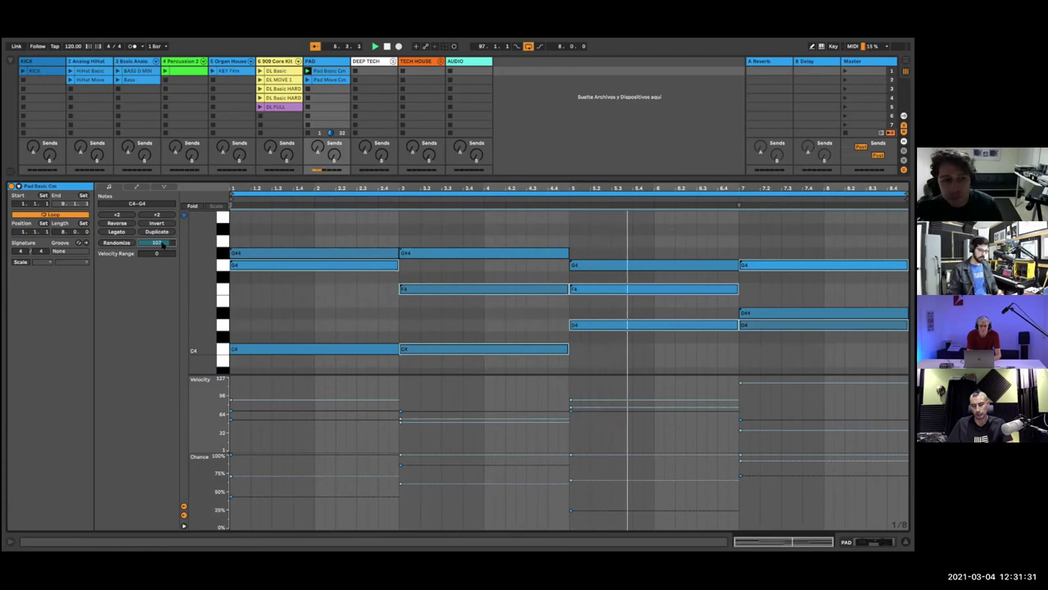
click(123, 244)
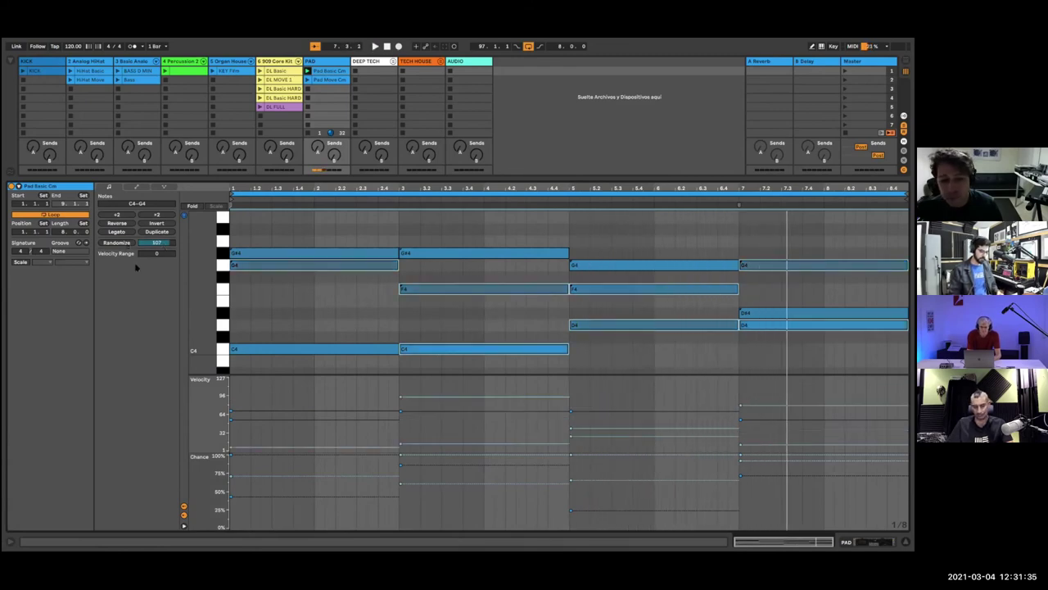
Step: Open and launch the Pad Move Cm clip and randomize at 86% the chance of all its notes
click(324, 79)
click(308, 80)
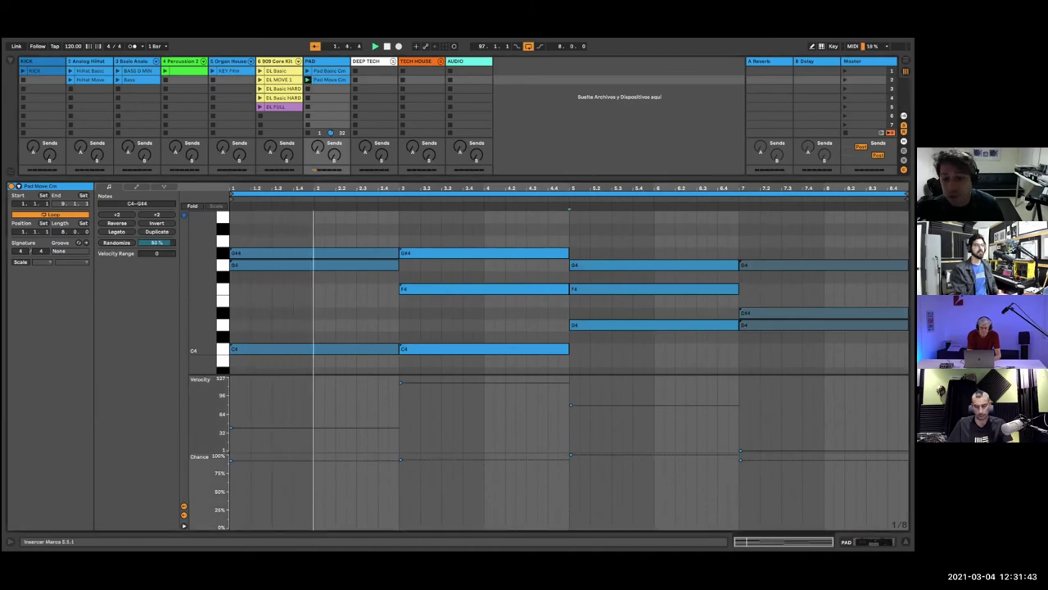
drag(827, 502, 217, 395)
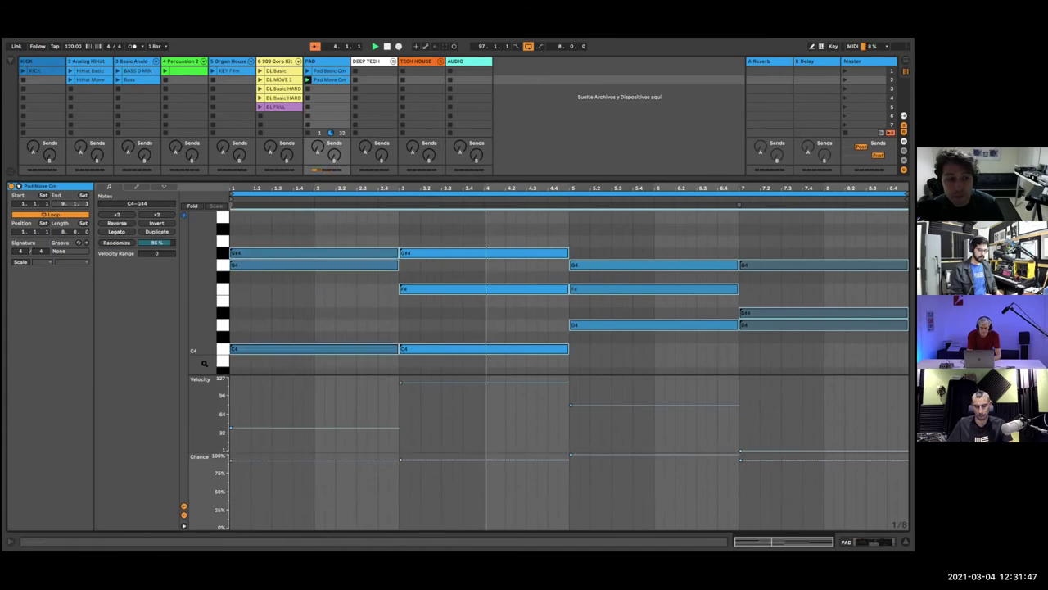
click(129, 243)
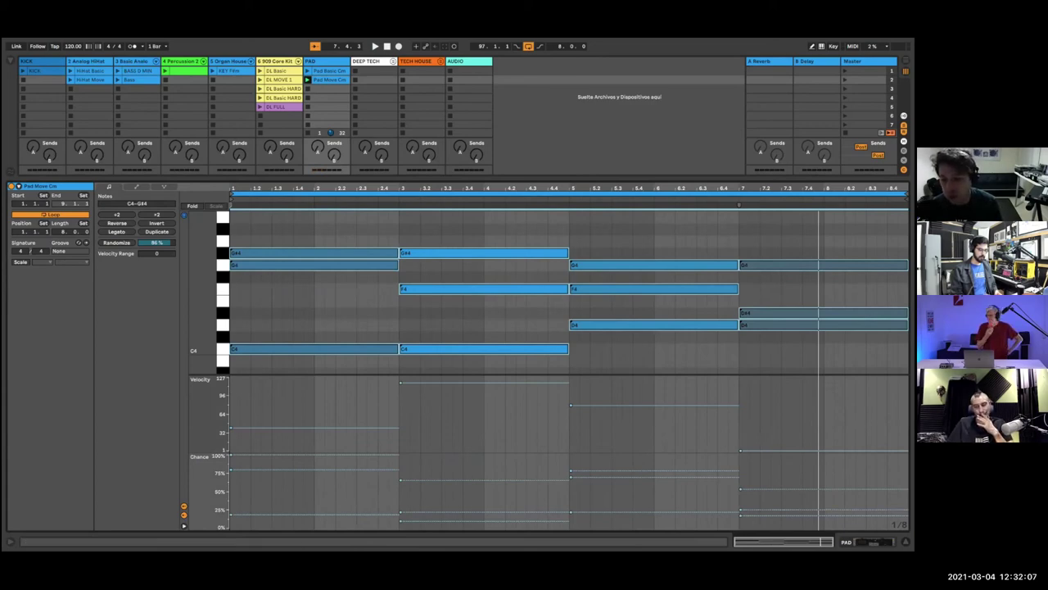
Step: Switch to the Arrangement, restore all tracks to arrangement playback and play the DEEP TECH section from bar 97
key(super+alt+l)
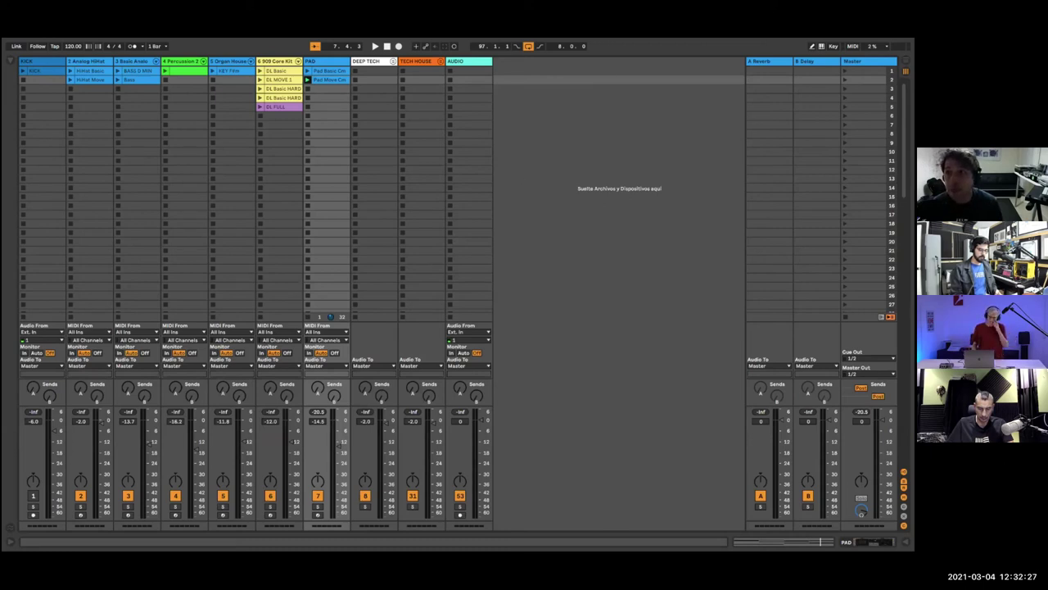
key(Tab)
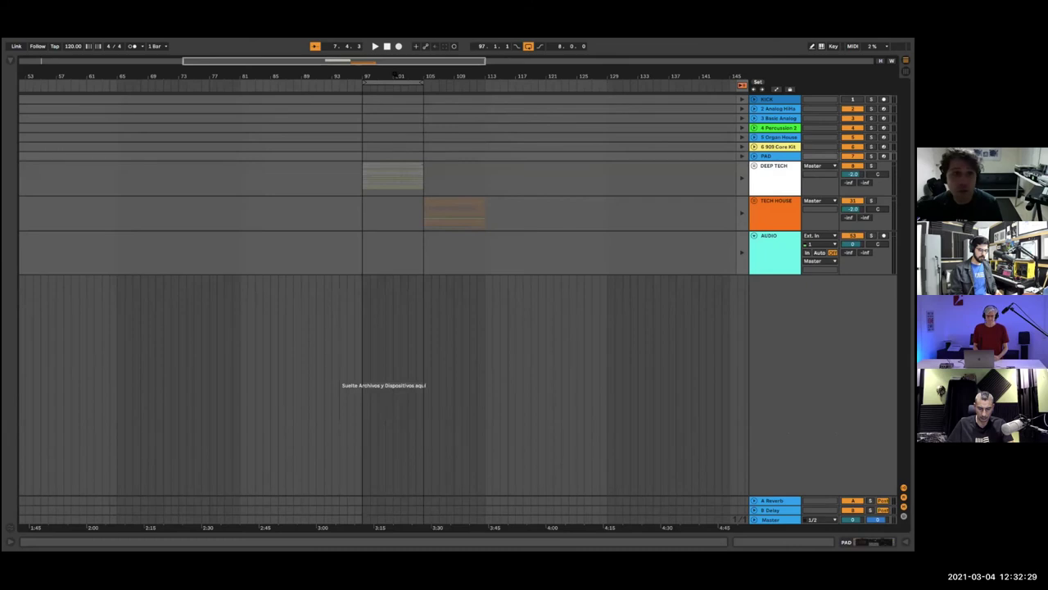
drag(395, 74, 332, 104)
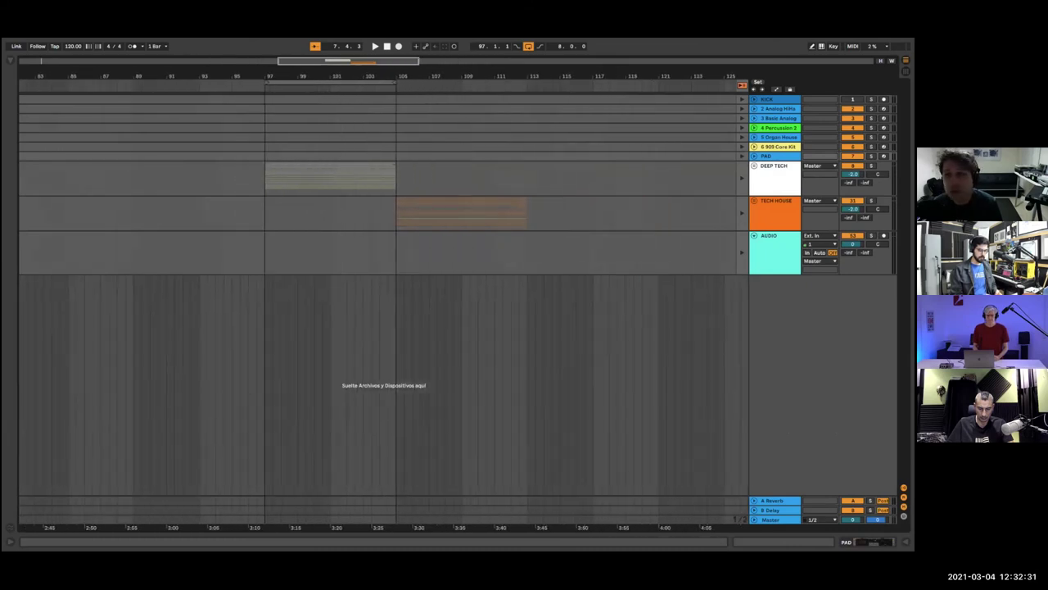
key(Tab)
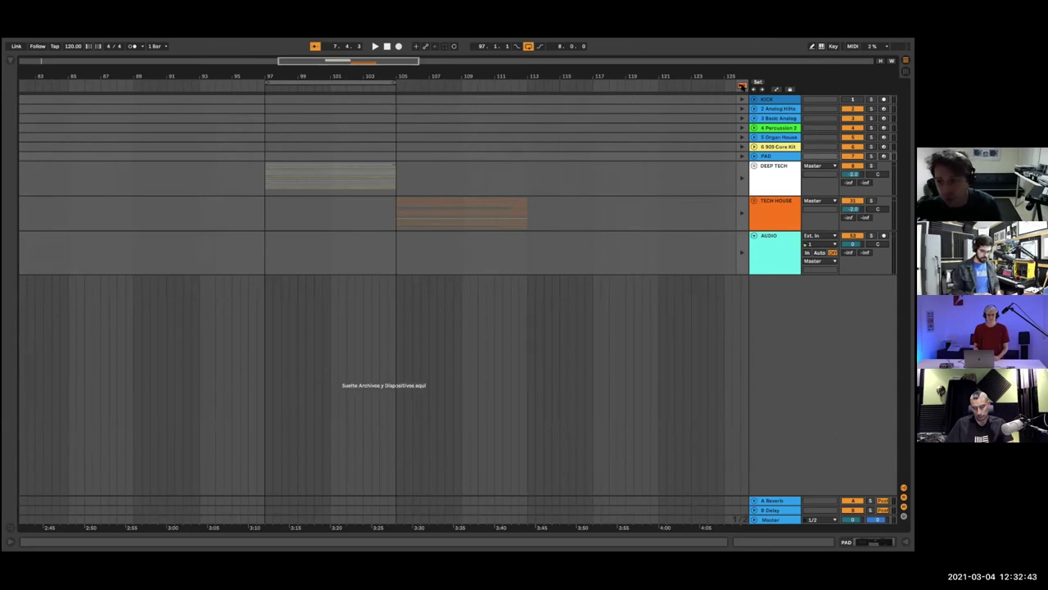
click(741, 86)
mouse_move(317, 74)
mouse_down()
mouse_move(322, 106)
mouse_move(327, 76)
mouse_up()
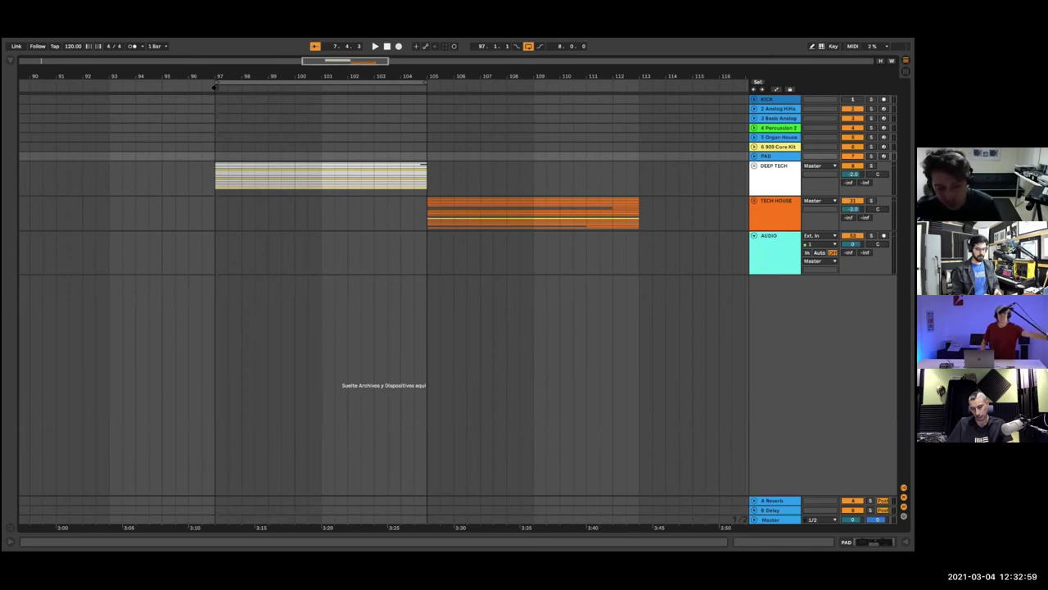
key(space)
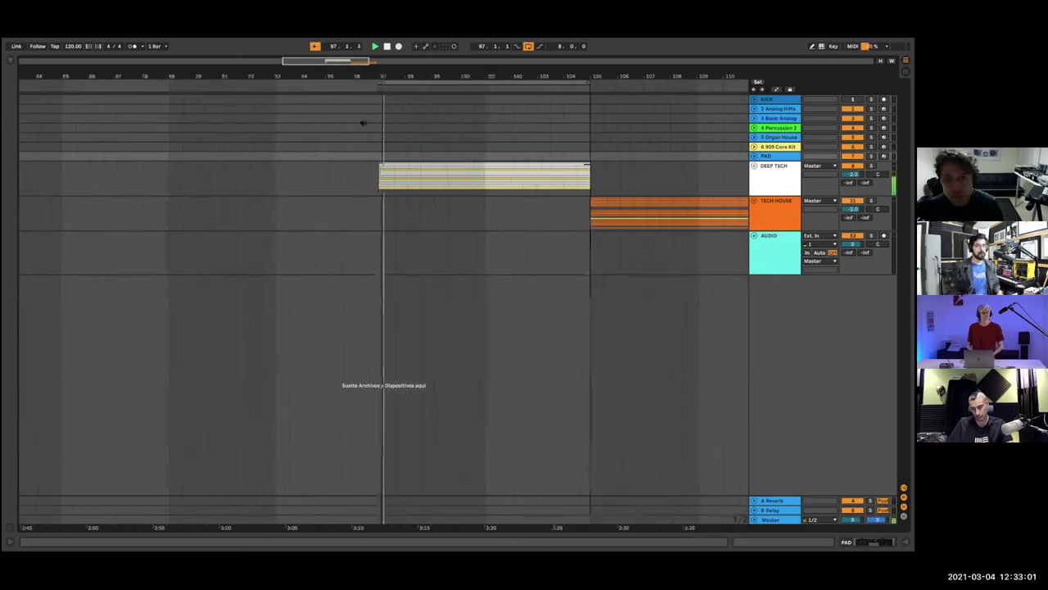
Step: Unfold the DEEP TECH group and its 20 Shaker subgroup to show their individual tracks
click(770, 193)
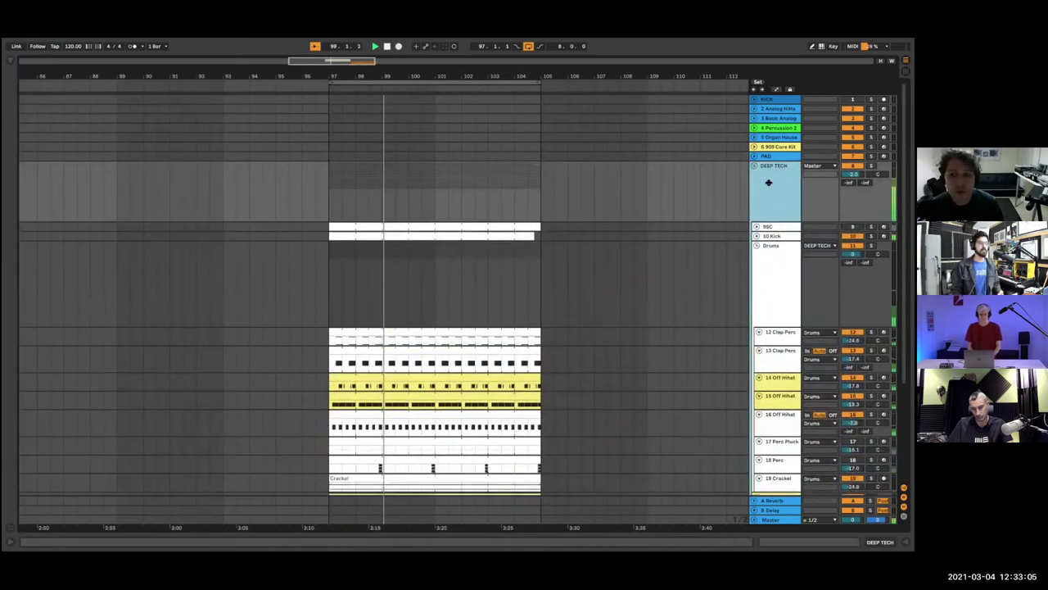
click(753, 166)
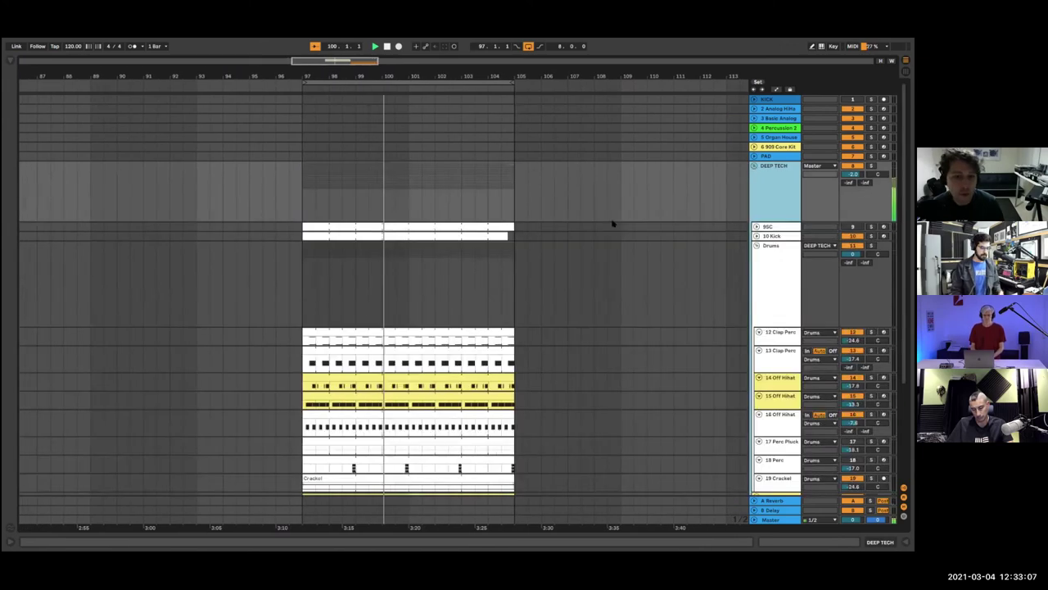
scroll(612, 215, down, 5)
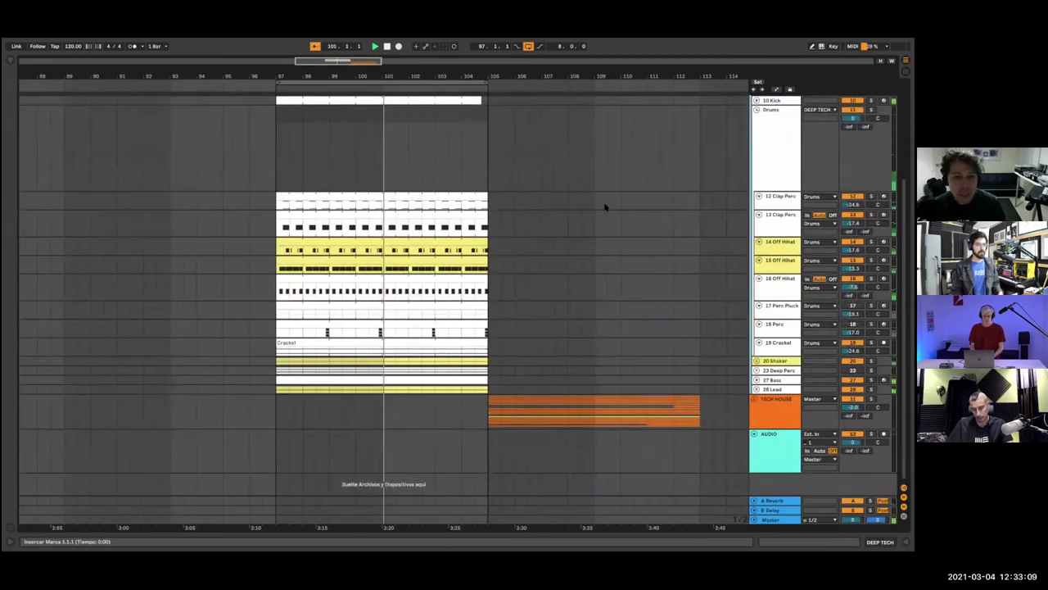
click(755, 361)
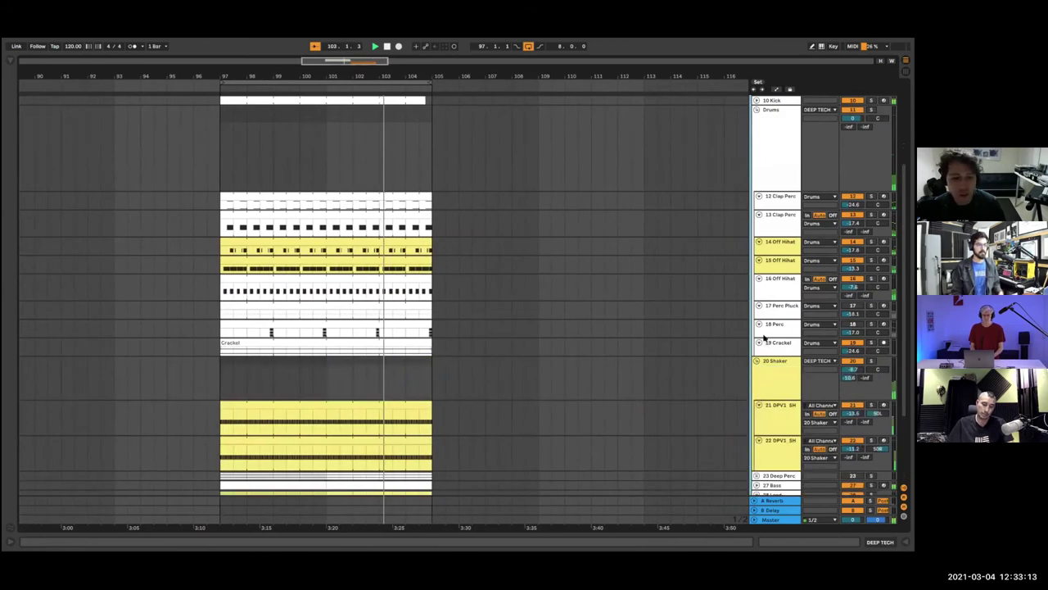
scroll(763, 339, down, 3)
Step: Listen to the DEEP TECH loop and show the device chain of the 20 Shaker group
drag(329, 76, 359, 75)
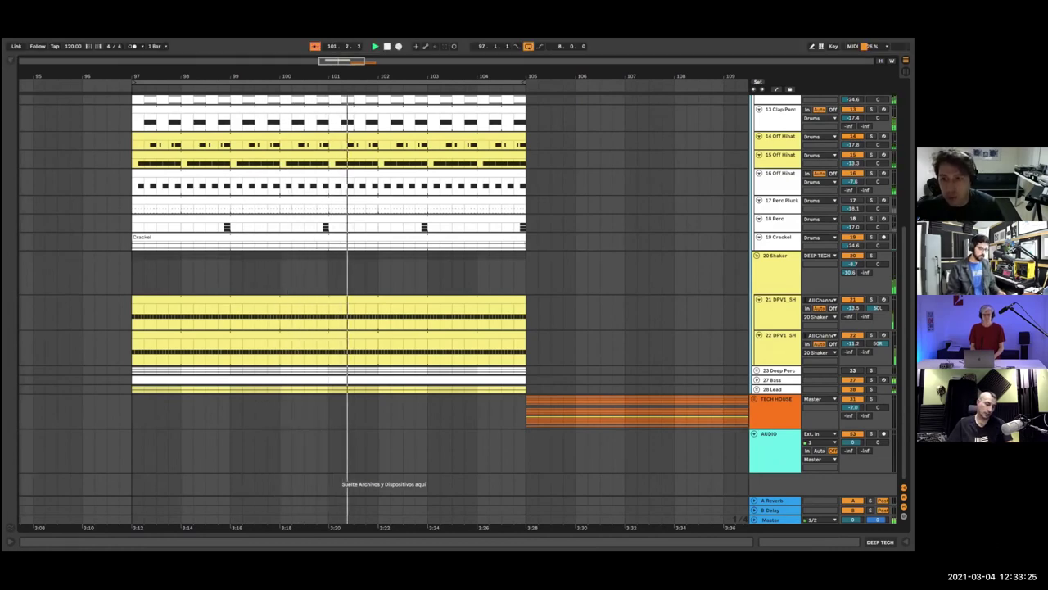
scroll(714, 211, up, 2)
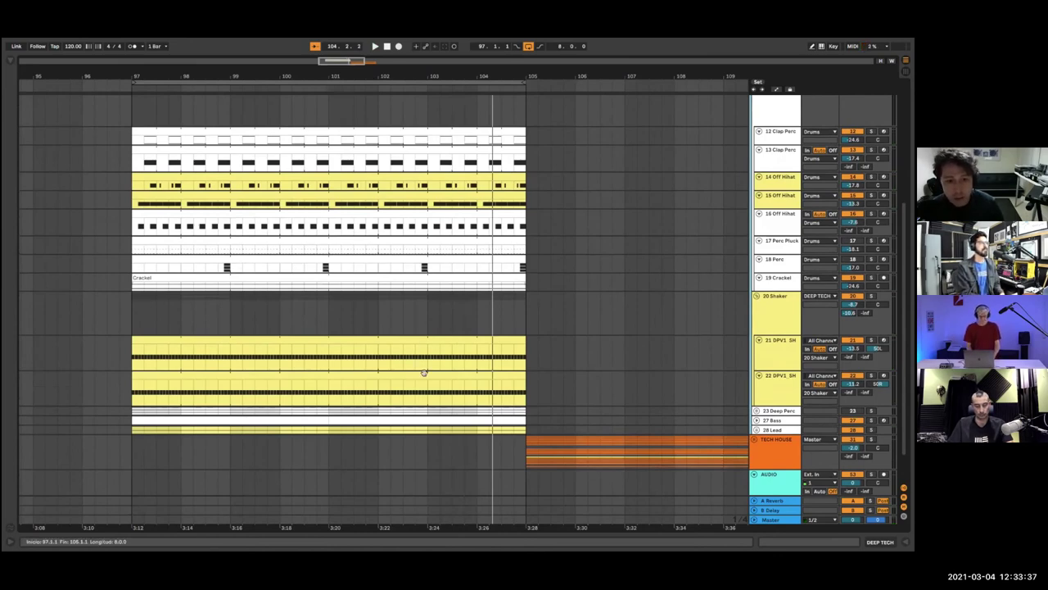
double_click(775, 308)
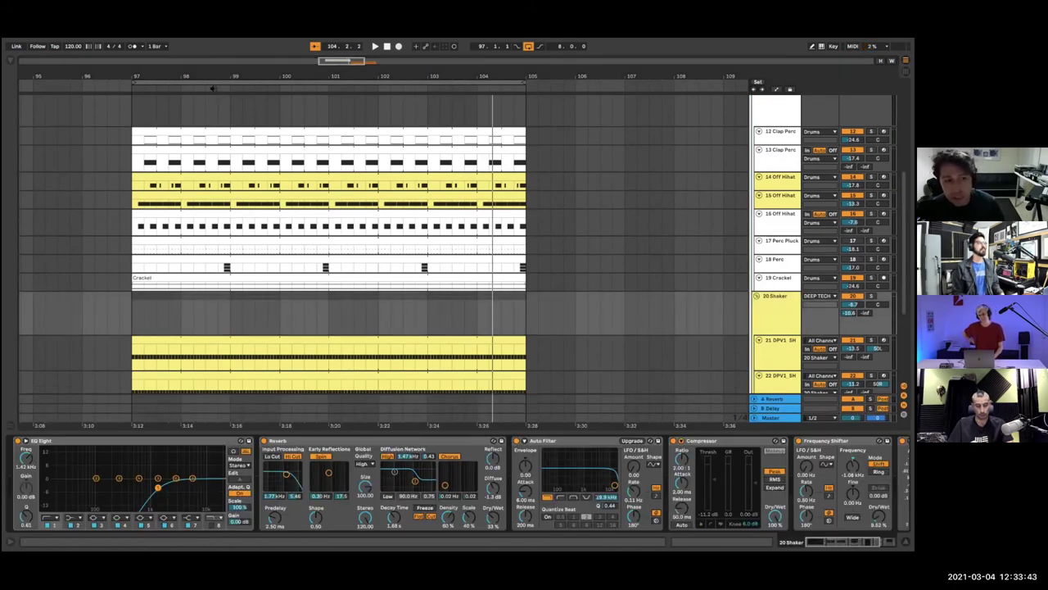
Step: Turn off the 22 DPV1 SH shaker track and set track 21 to centre pan with a volume of -4.3 dB
key(space)
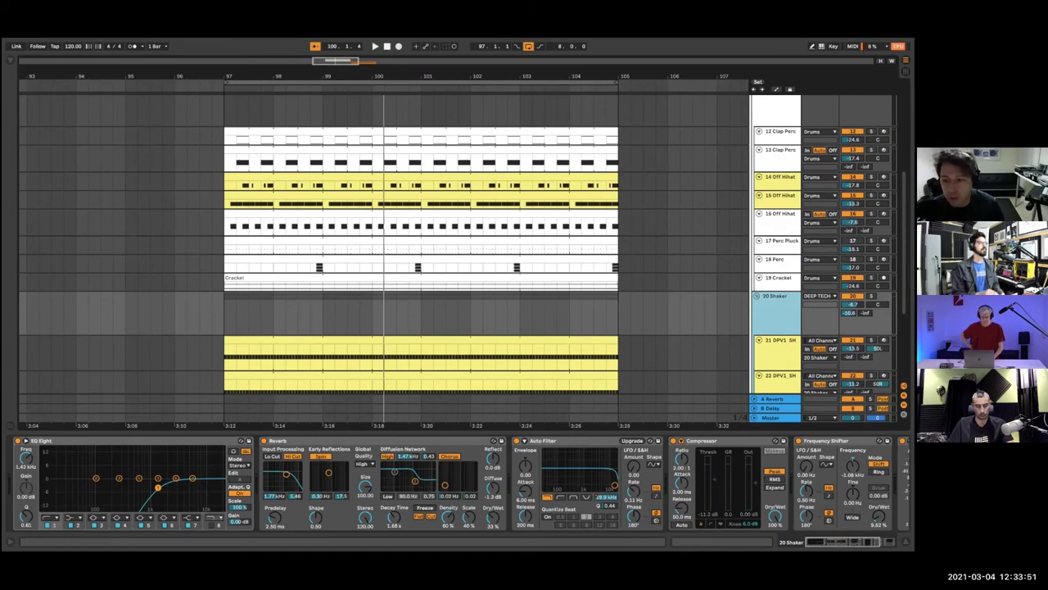
click(852, 375)
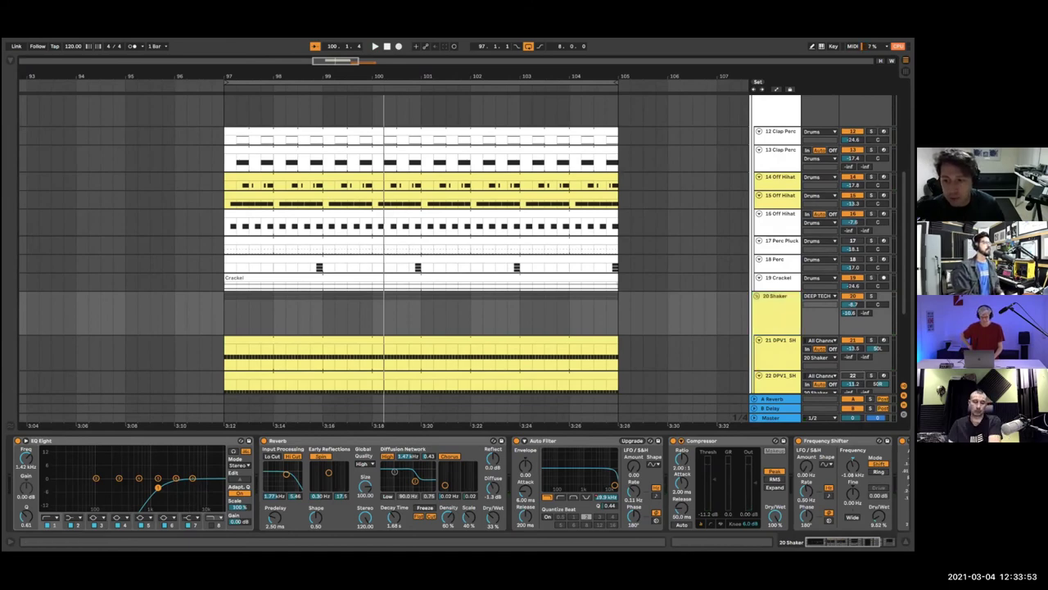
drag(878, 348, 878, 337)
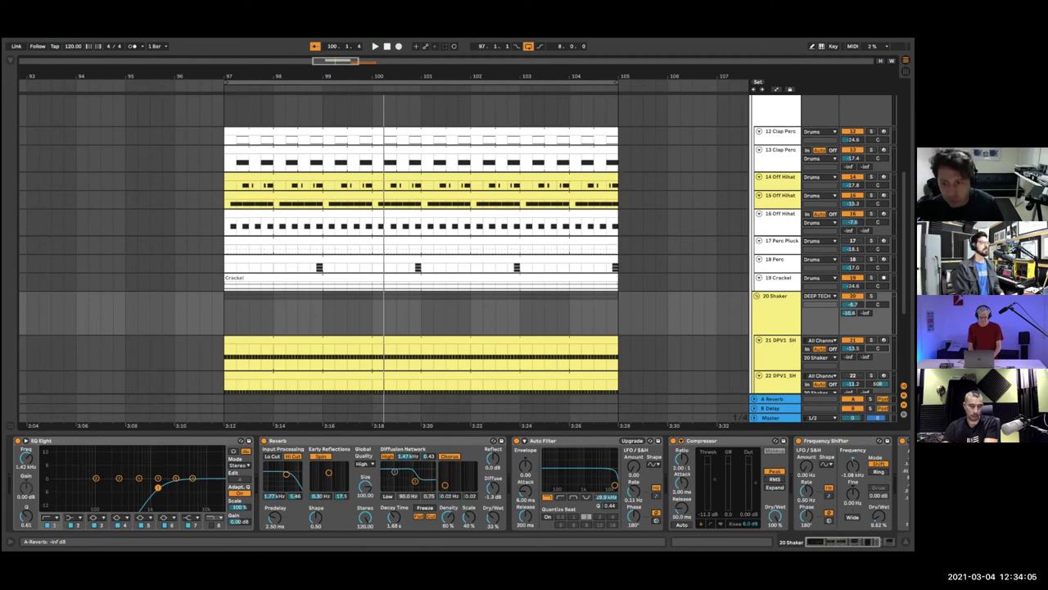
drag(854, 348, 853, 340)
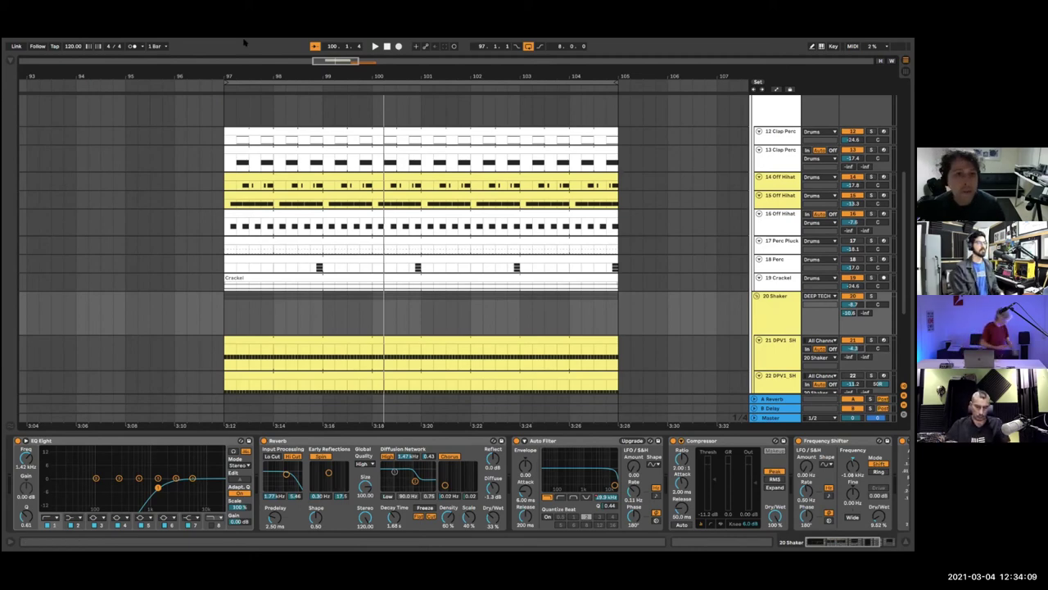
Step: Play the DEEP TECH loop while raising the 20 Shaker group's volume to 4.7 dB
click(264, 85)
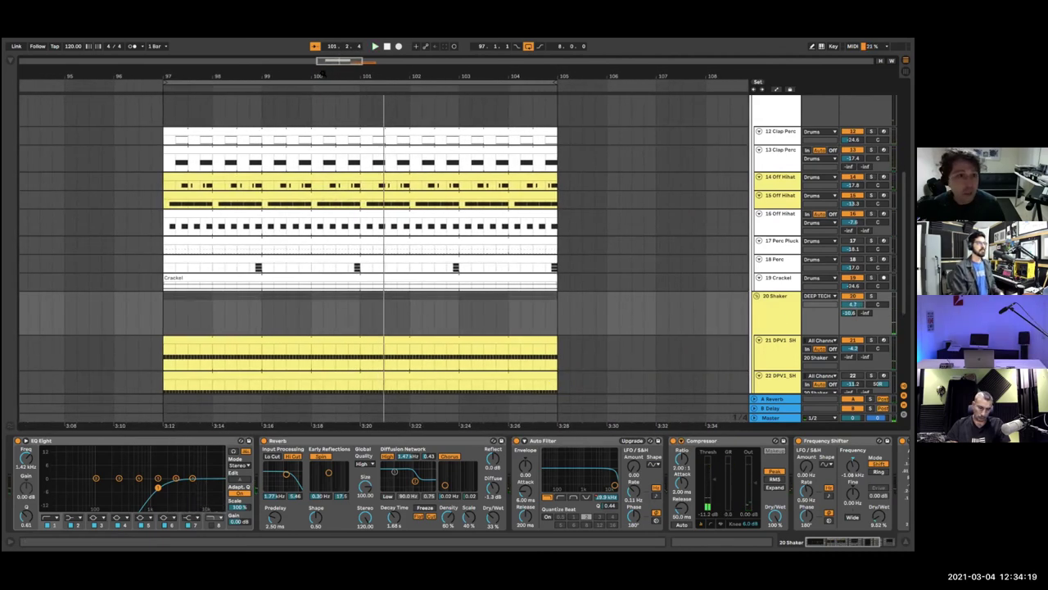
key(space)
Step: Consolidate the 21 DPV1 SH clips from bar 97 to 105 and open the clip with taller velocity and chance lanes
scroll(267, 333, left, 1)
scroll(267, 334, up, 4)
scroll(267, 333, down, 2)
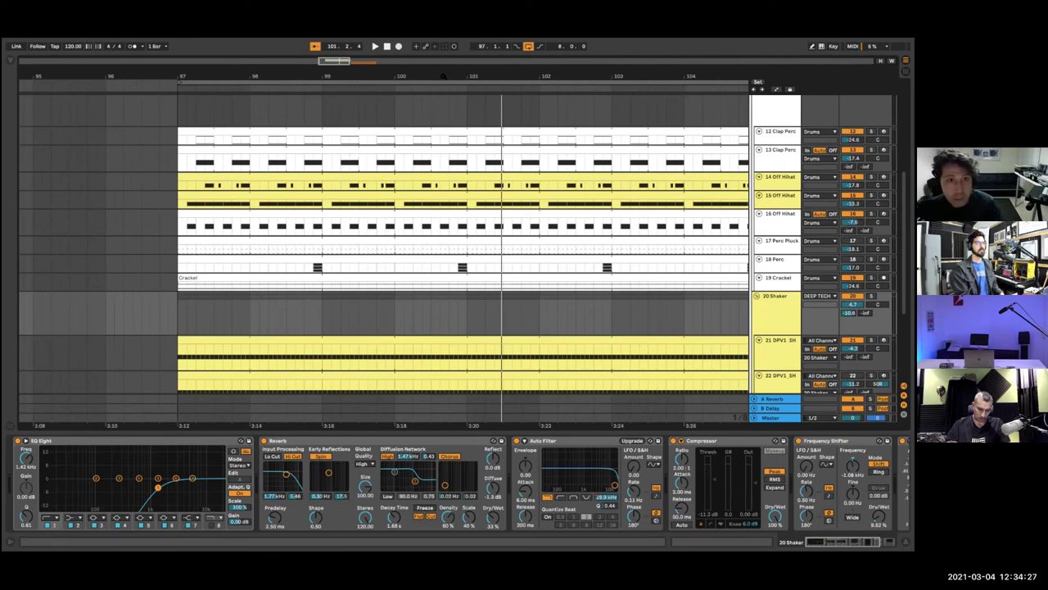
drag(443, 77, 380, 85)
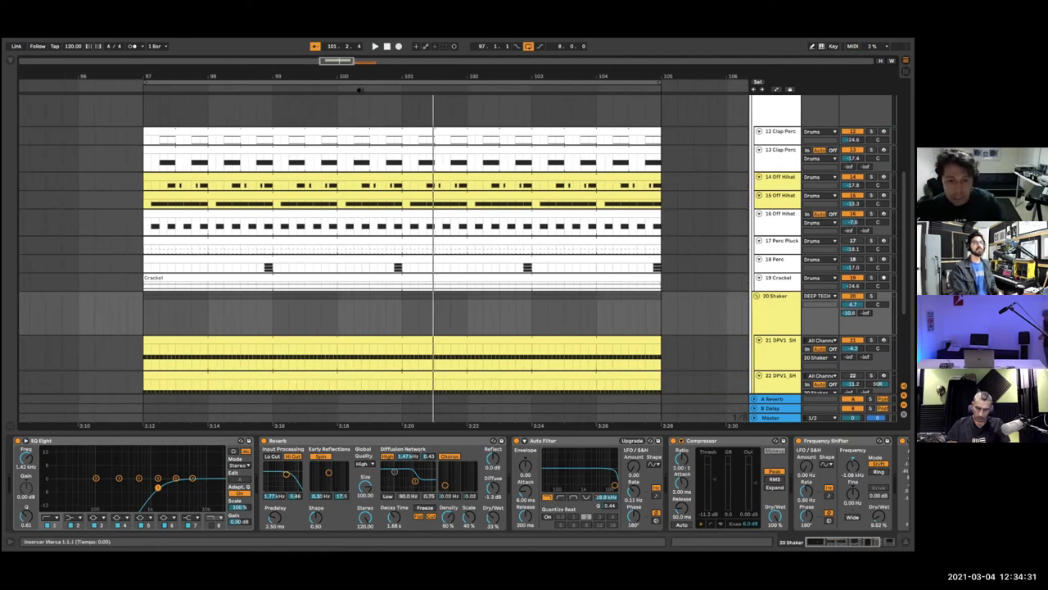
right_click(454, 342)
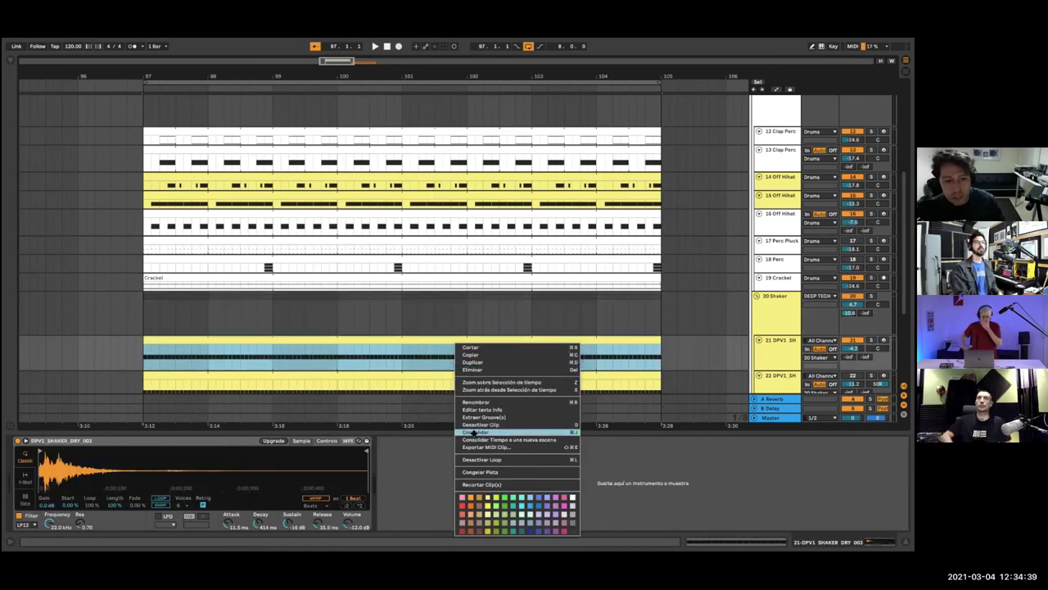
click(475, 432)
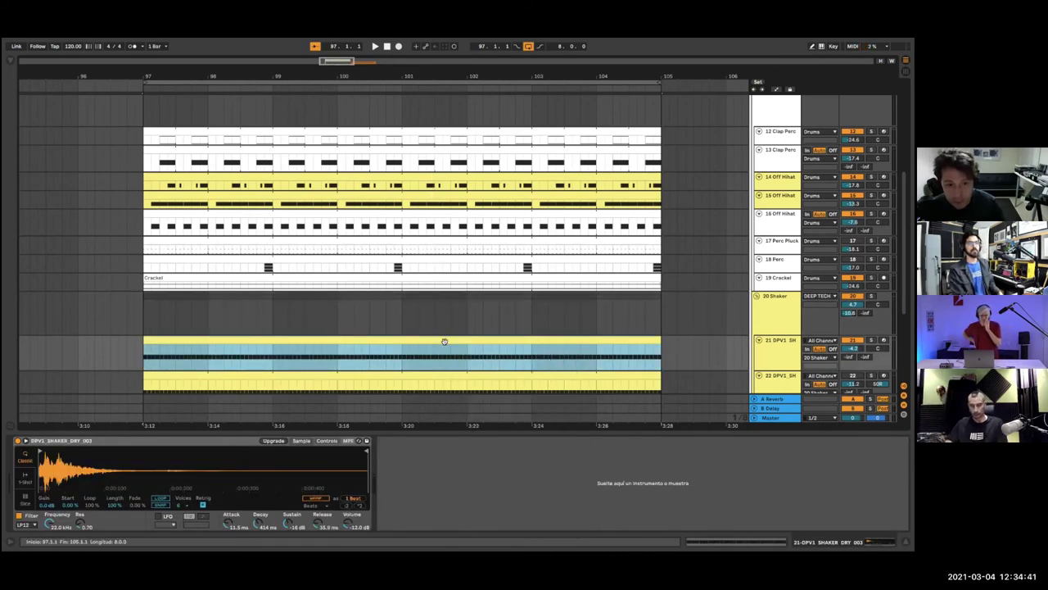
double_click(443, 343)
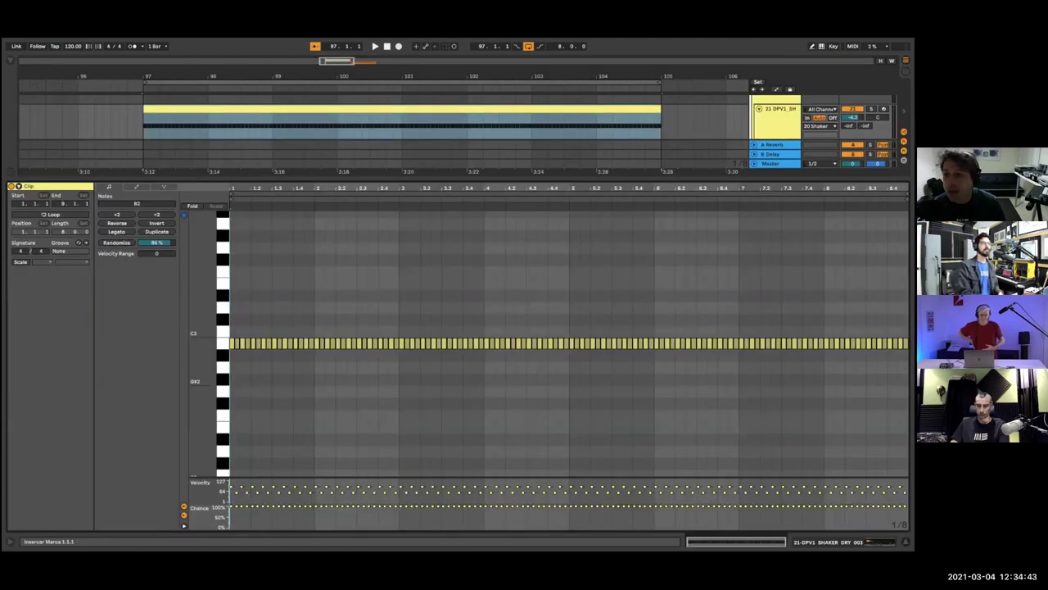
drag(443, 476, 443, 379)
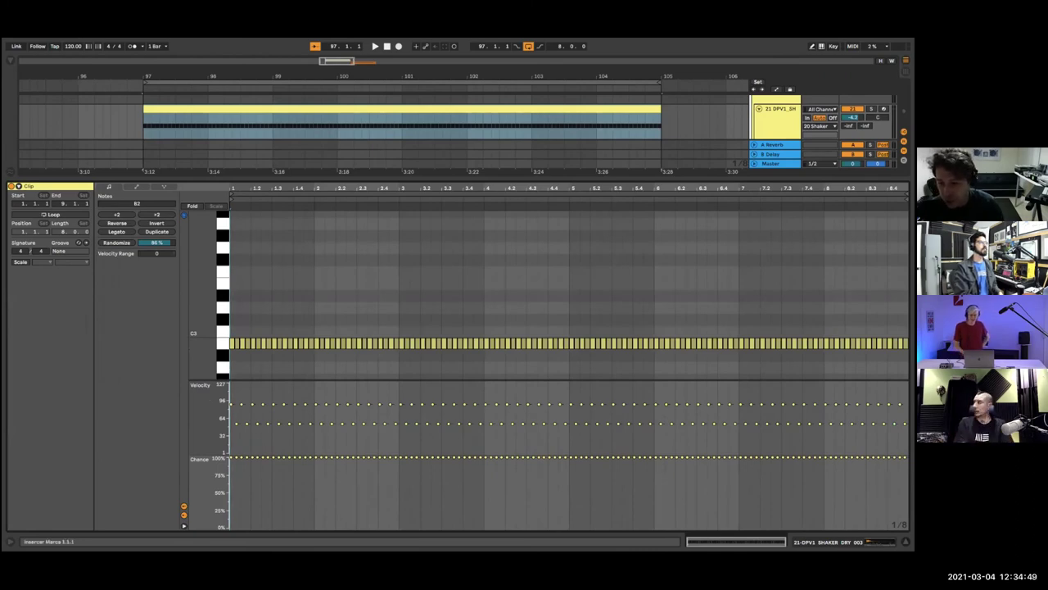
Step: Set the randomize amount to 127 for all the shaker notes' velocities and randomize them repeatedly during playback
drag(907, 440, 232, 372)
drag(170, 244, 170, 226)
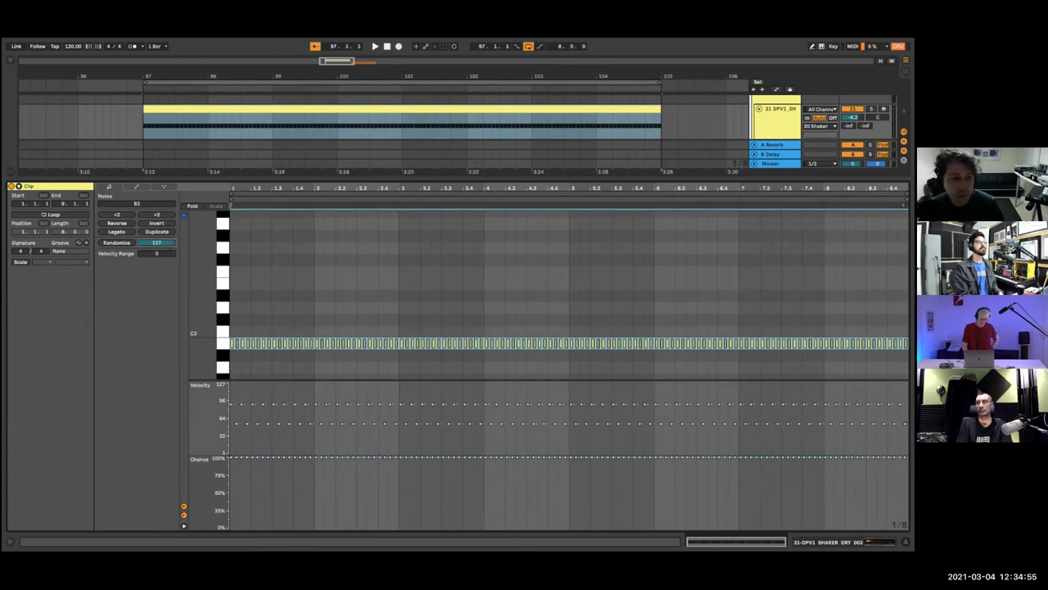
key(space)
click(127, 243)
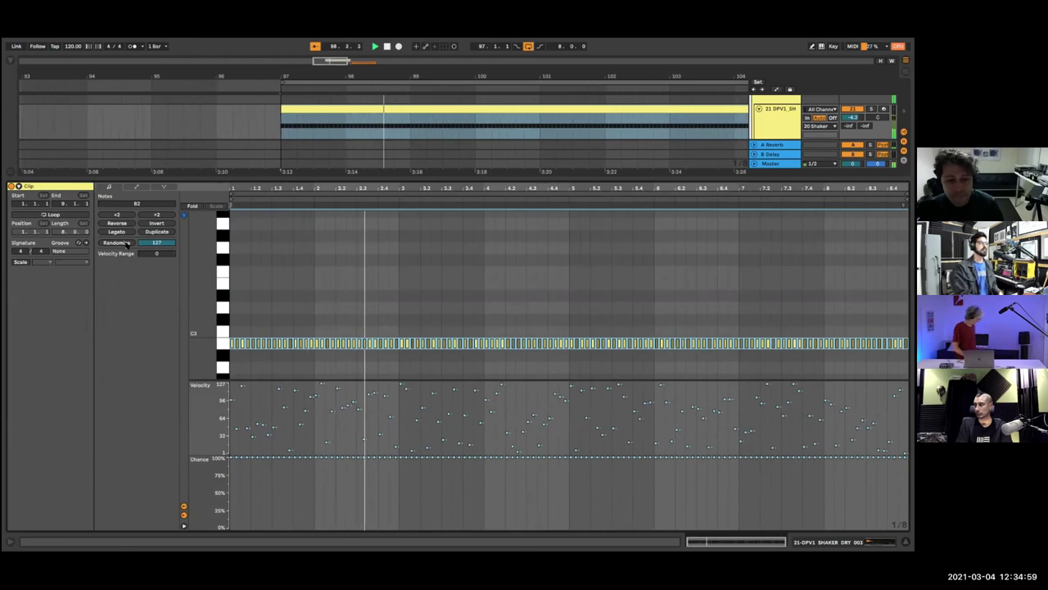
click(127, 243)
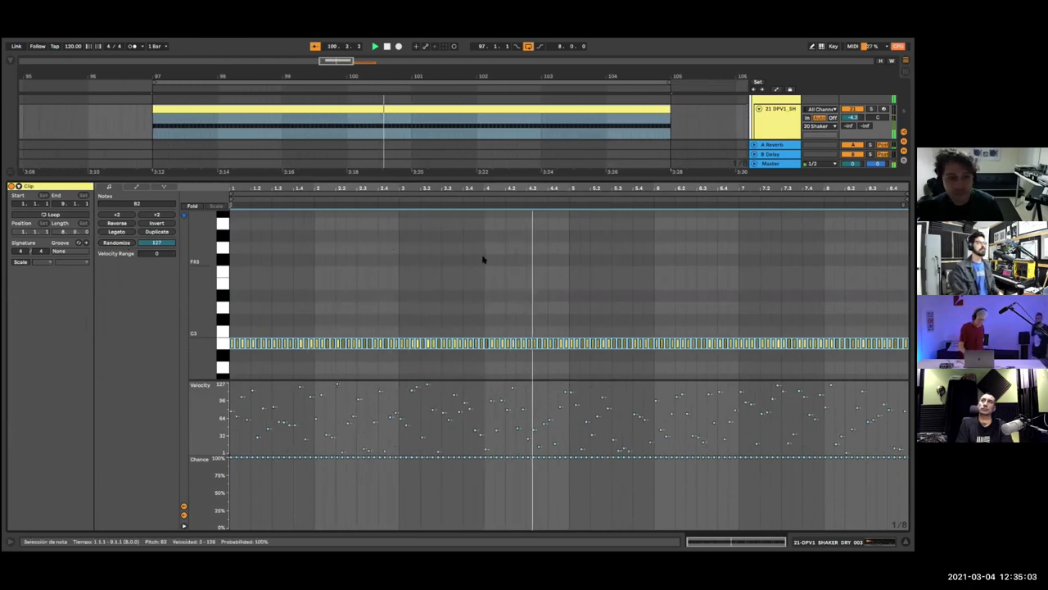
scroll(571, 290, down, 2)
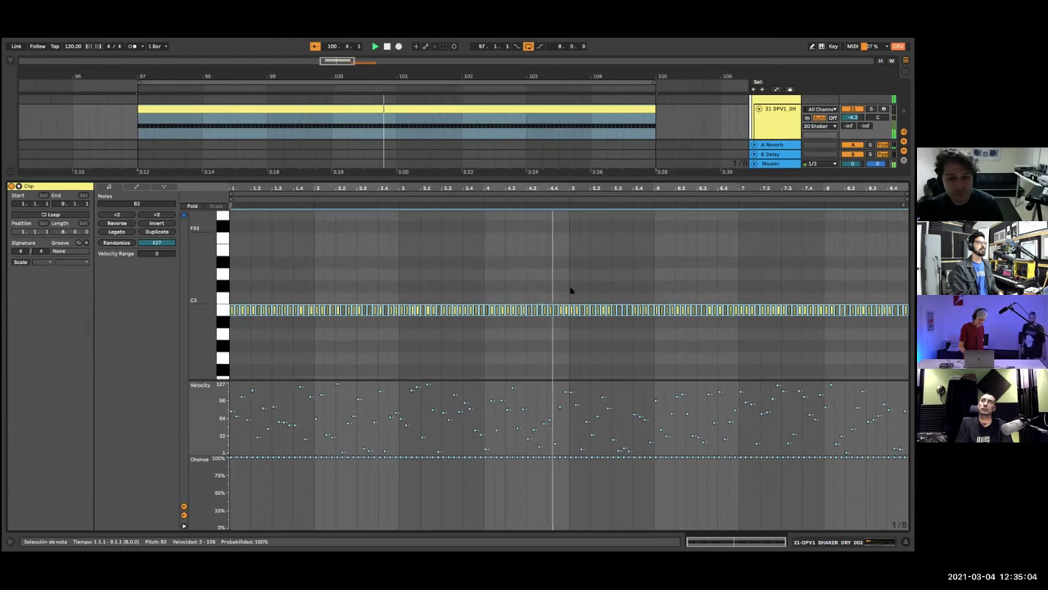
click(129, 244)
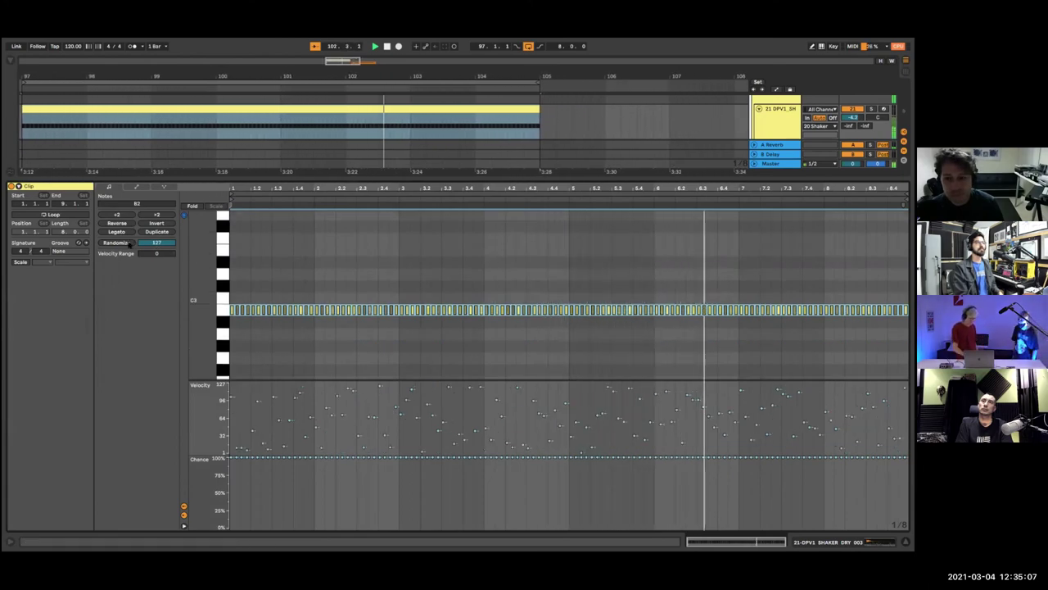
click(128, 244)
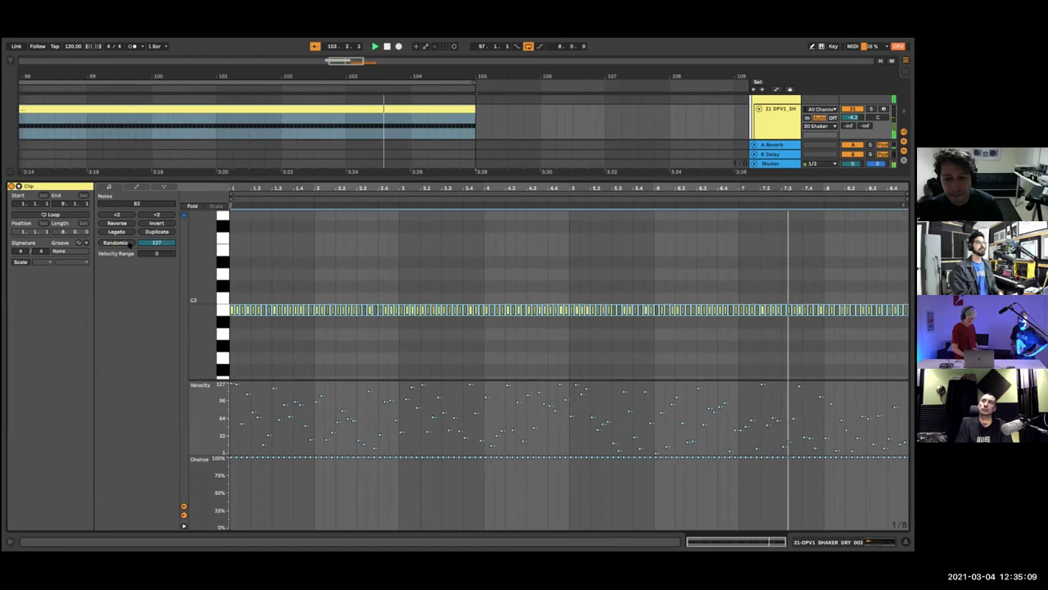
Step: Randomize the chance of all the shaker notes at 86% and raise the 21 DPV1 SH track's volume to 2.6 dB
drag(906, 484, 225, 391)
key(space)
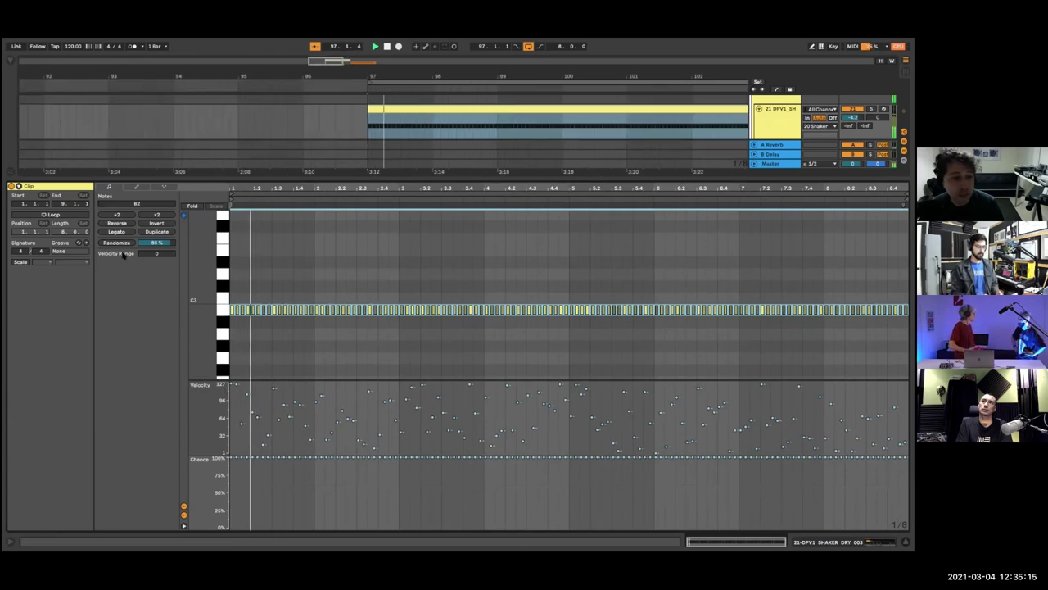
click(121, 244)
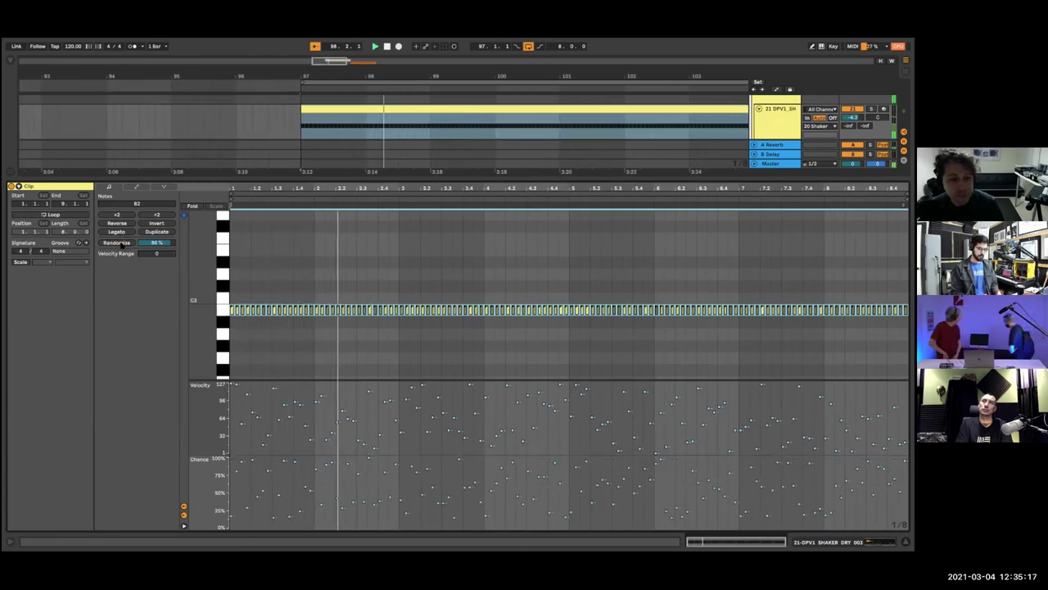
drag(853, 117, 853, 82)
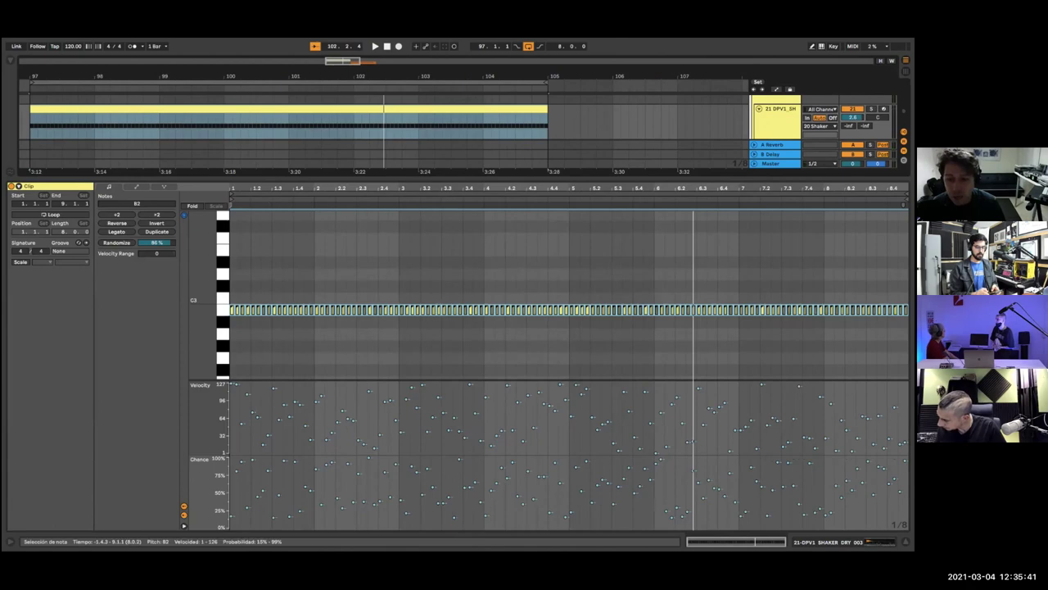
Step: Hide the shaker clip's note editor and fold the DEEP TECH group in the arrangement
click(905, 541)
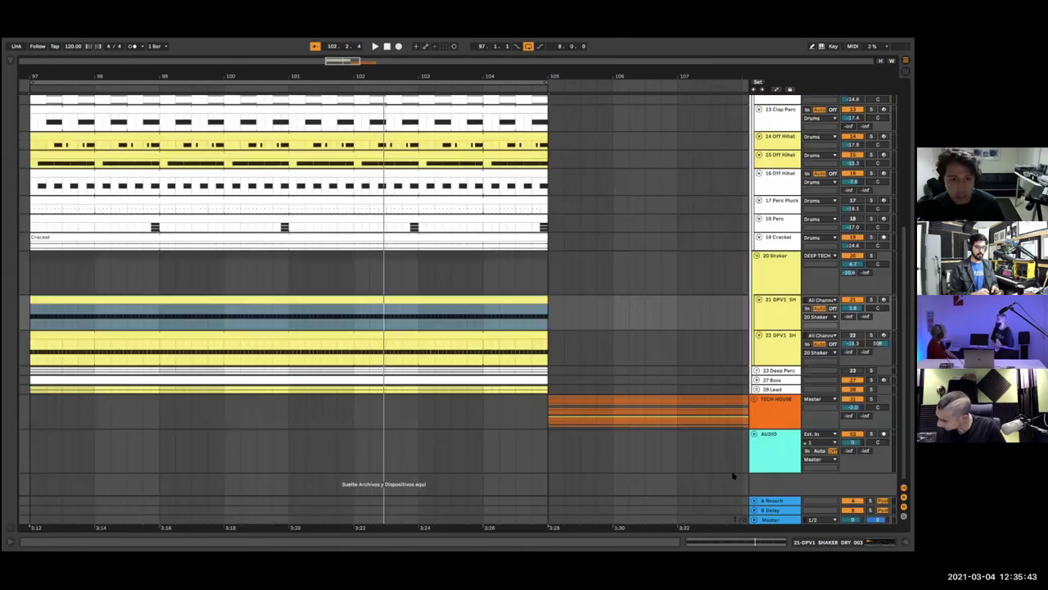
scroll(489, 168, up, 1)
scroll(489, 168, up, 5)
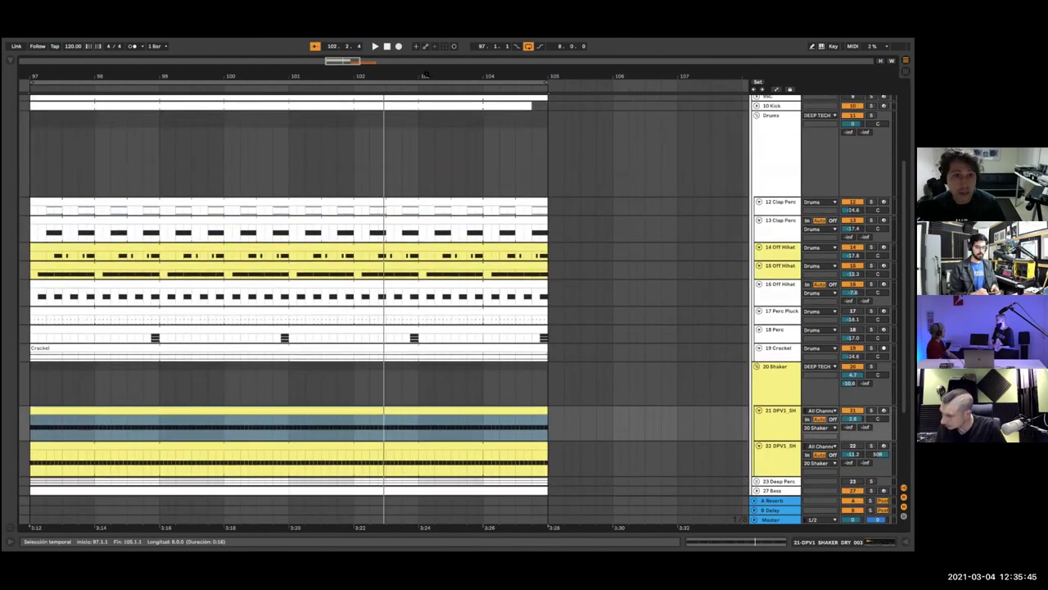
drag(427, 76, 317, 141)
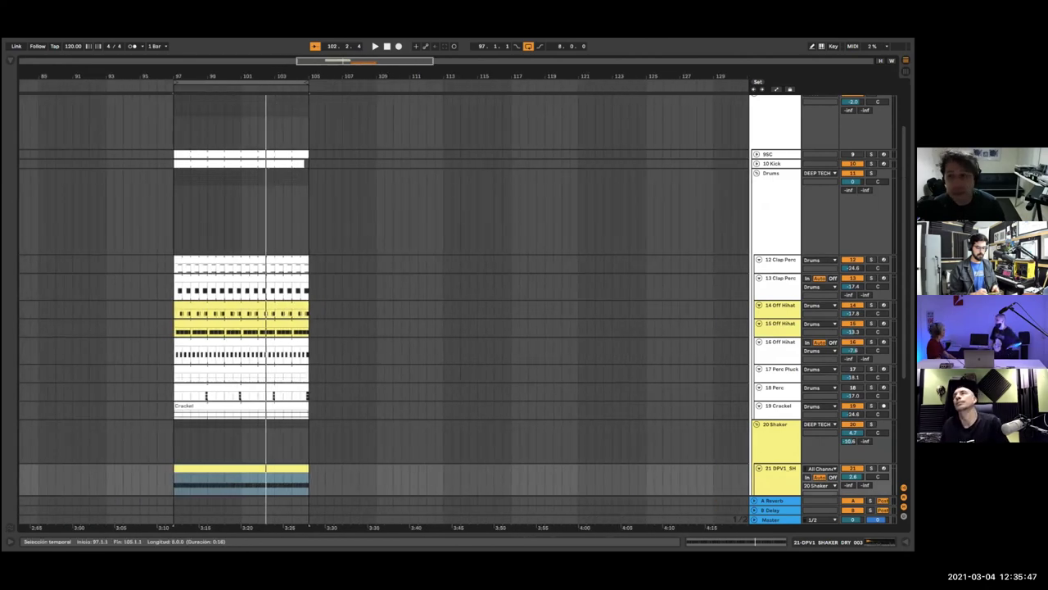
scroll(761, 205, up, 3)
click(754, 166)
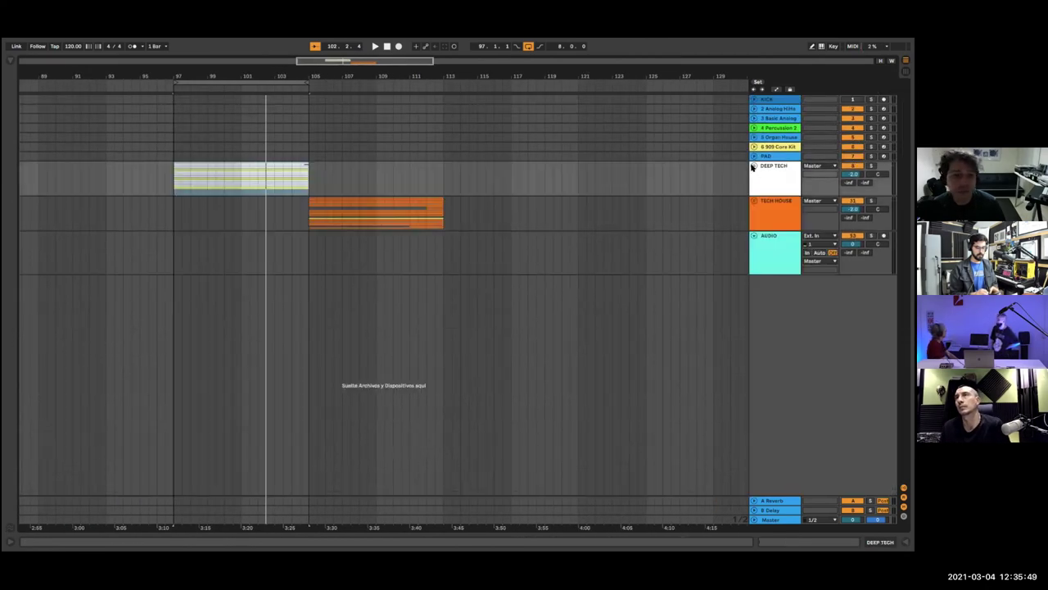
Step: Move the loop to bars 105–113 and play the TECH HOUSE section at 123 BPM with its group volume at -4.0 dB
drag(226, 84, 362, 84)
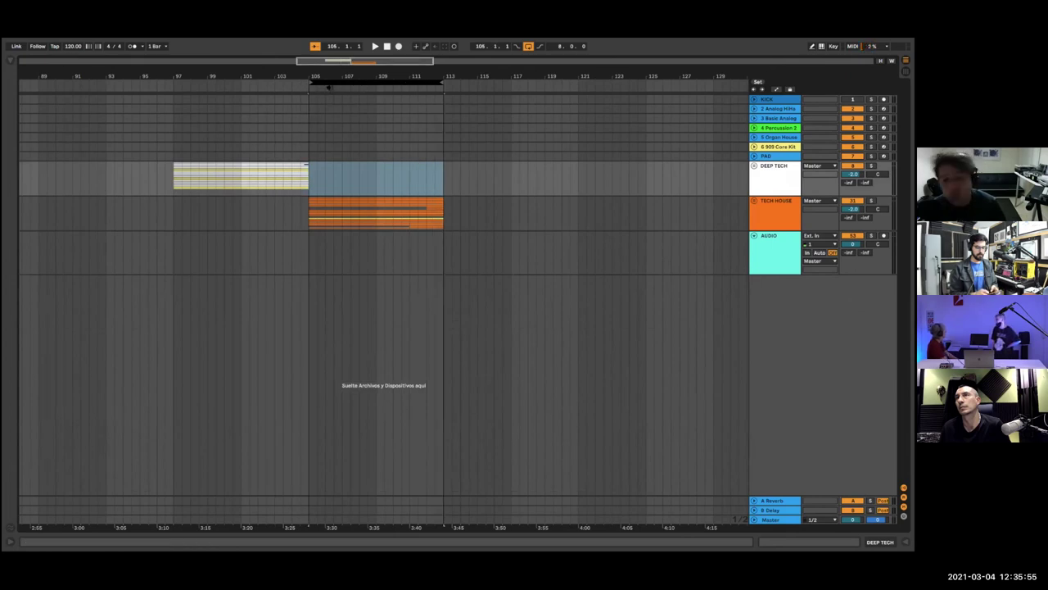
key(space)
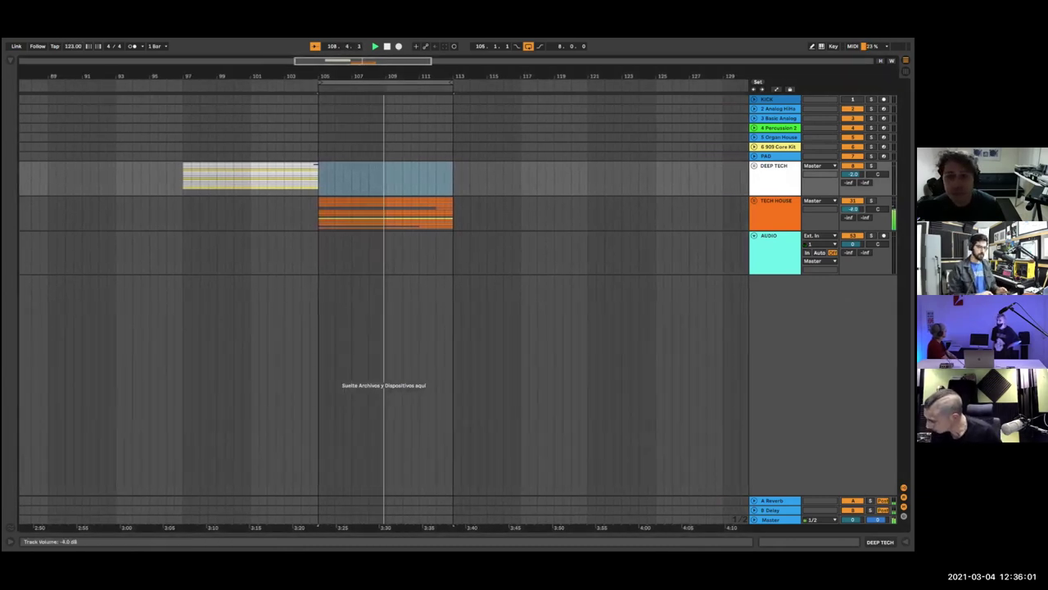
Step: Unfold the TECH HOUSE group to show its individual tracks across the looped section
click(754, 201)
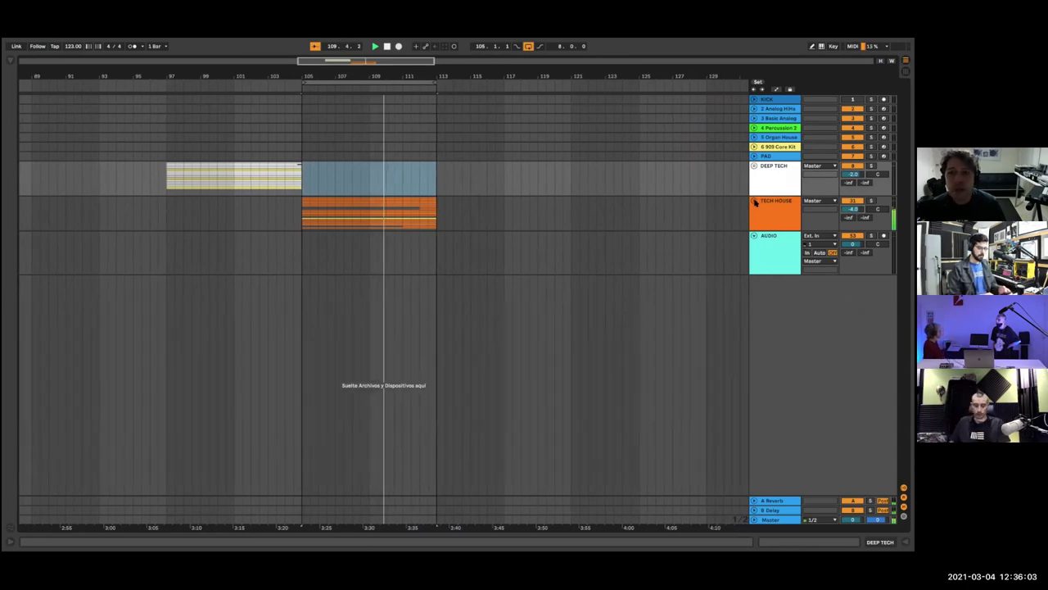
scroll(337, 94, down, 1)
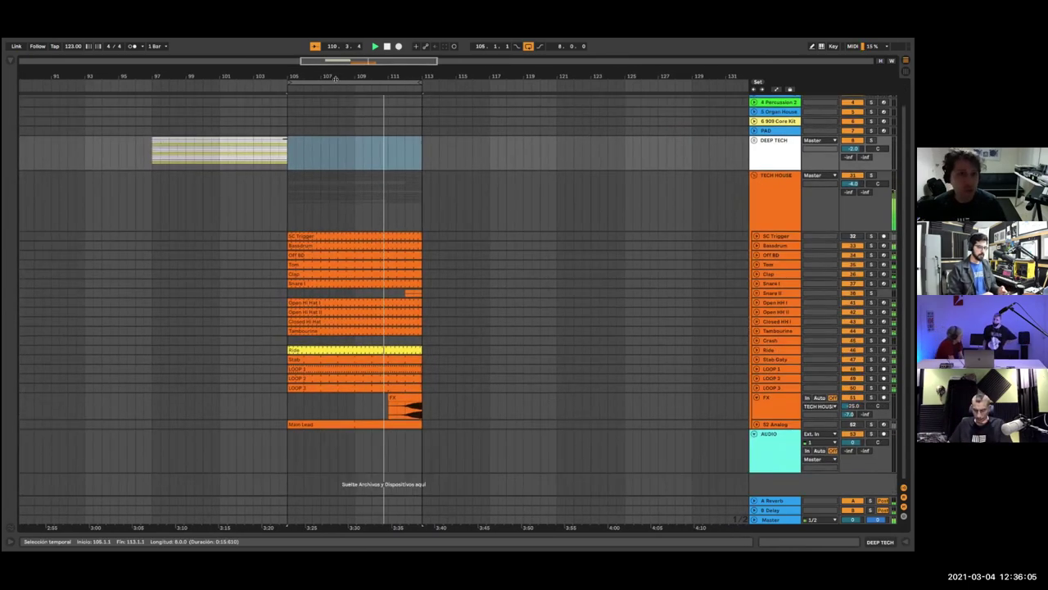
drag(337, 75, 338, 118)
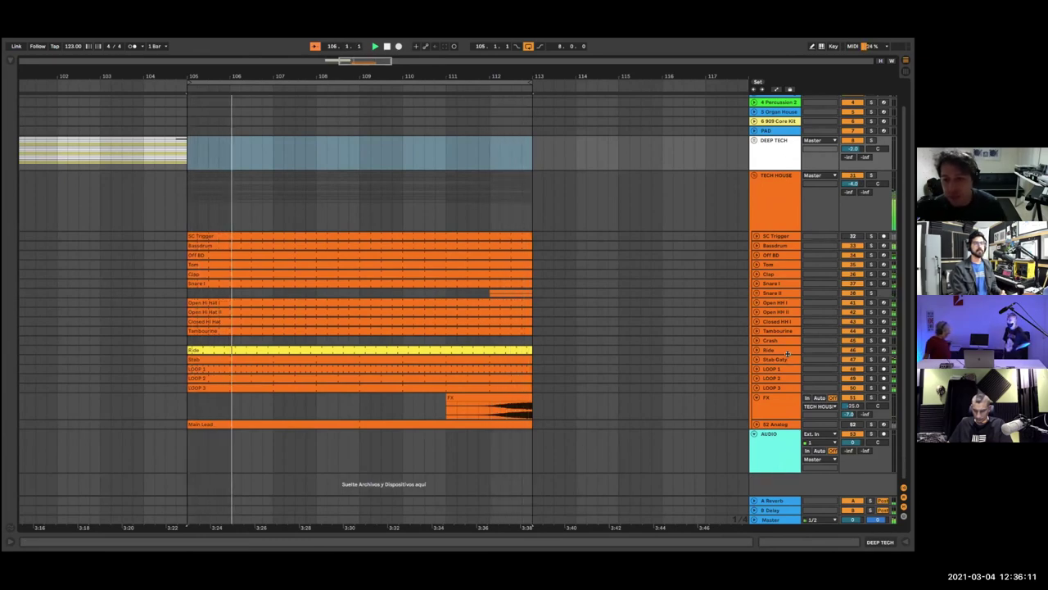
Step: Enlarge the Ride track and raise its volume to -8.5 dB
drag(789, 355, 787, 379)
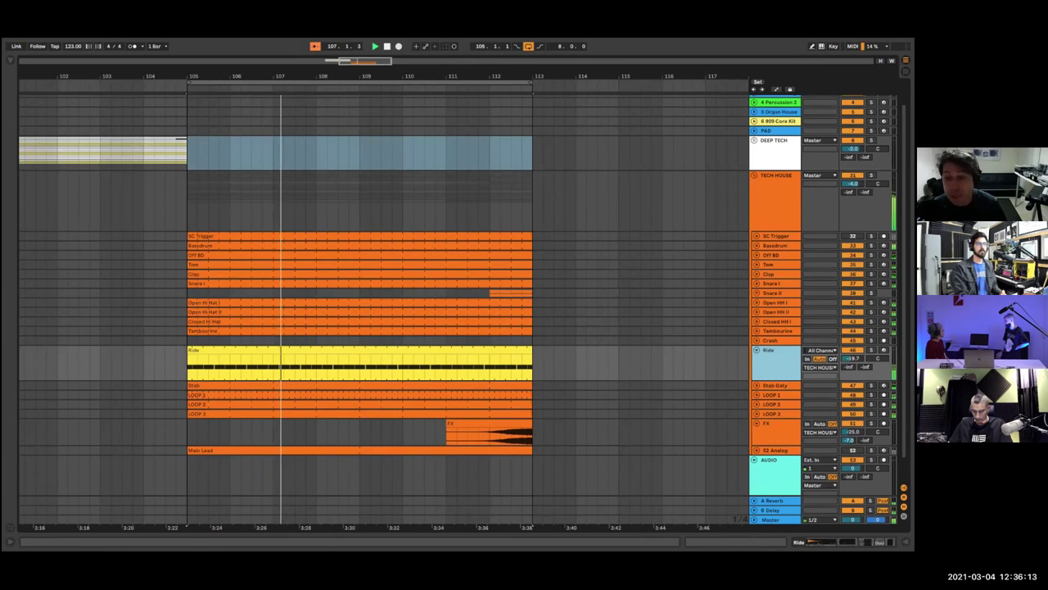
drag(853, 359, 853, 325)
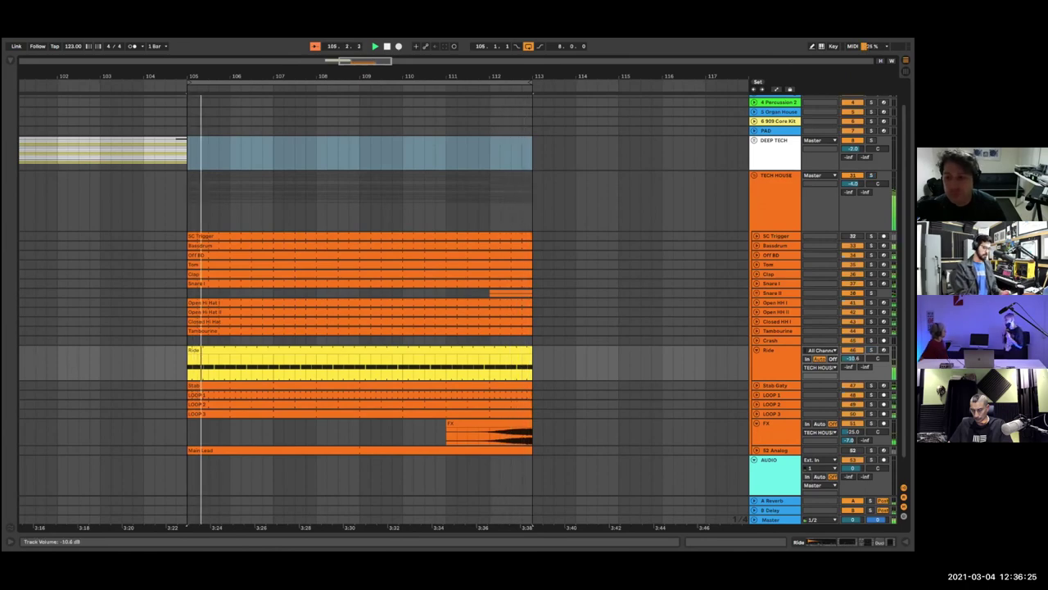
drag(852, 357, 853, 351)
Step: Consolidate the Ride clips from bar 105 to 113 and open the resulting clip in the note editor
drag(531, 367, 211, 356)
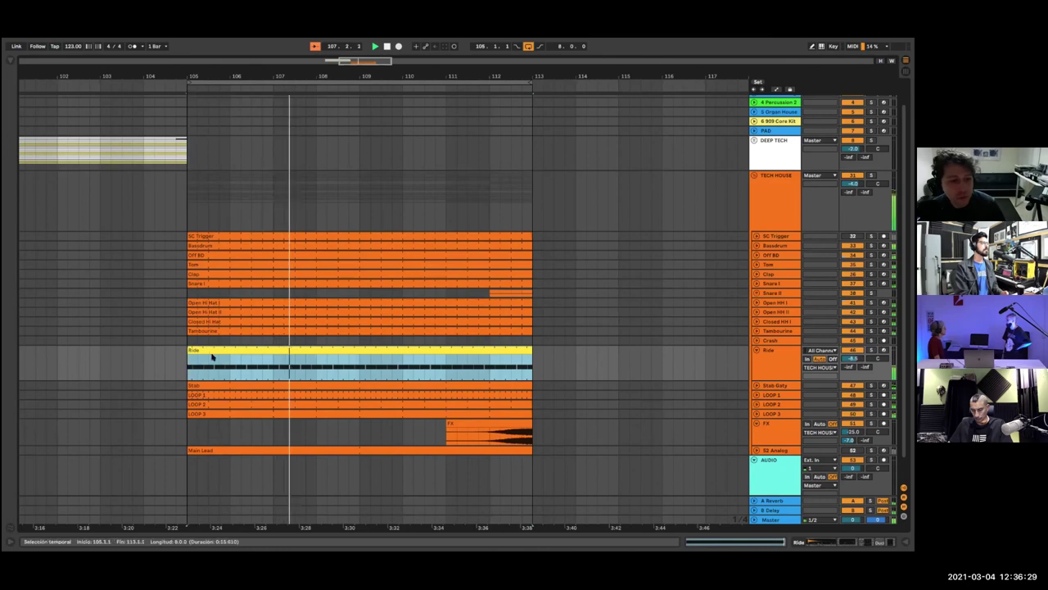
right_click(213, 355)
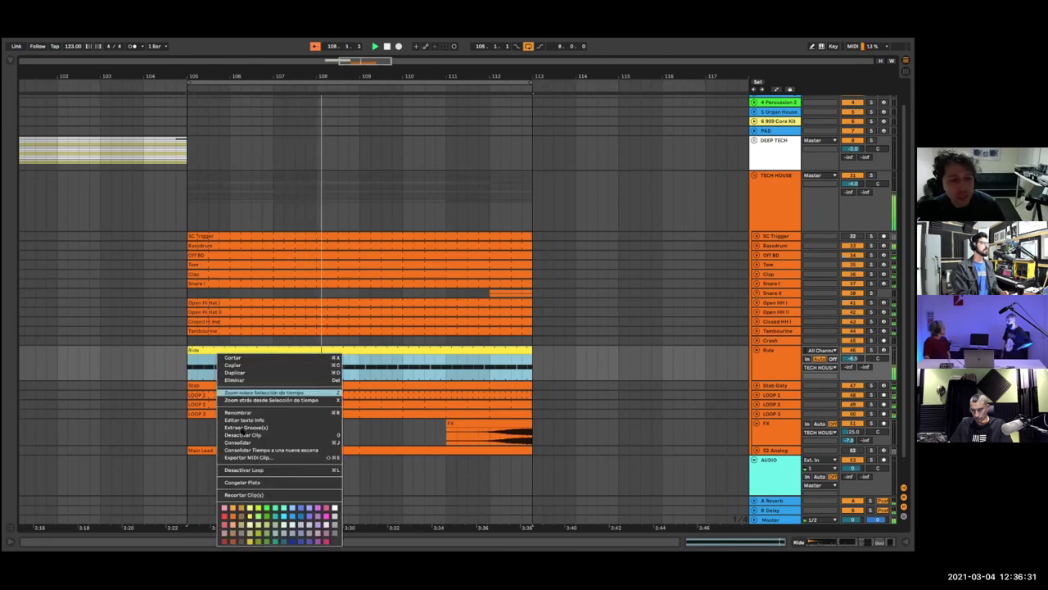
click(244, 442)
double_click(485, 370)
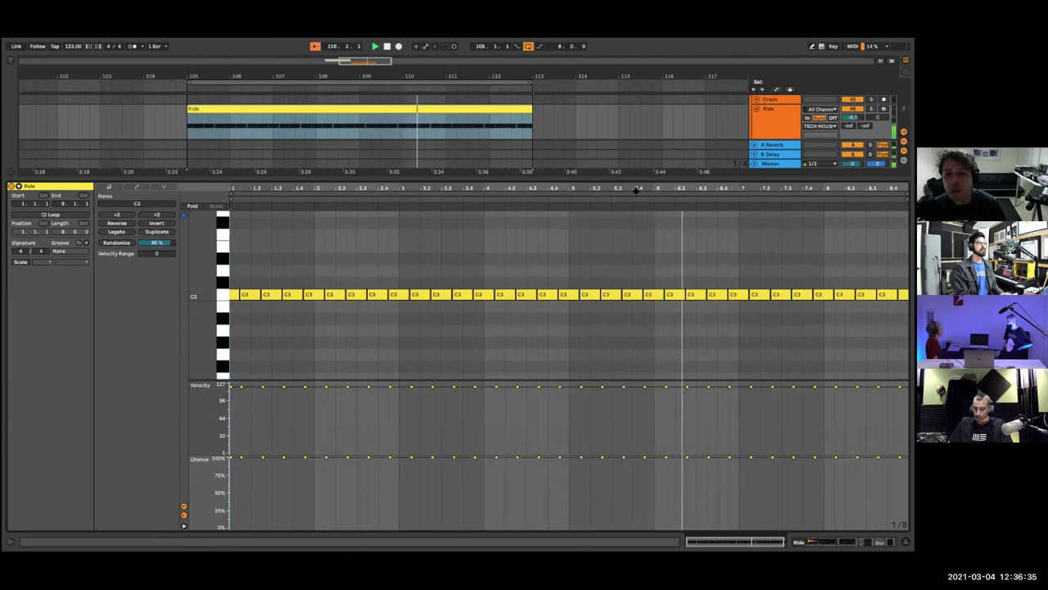
drag(636, 191, 632, 176)
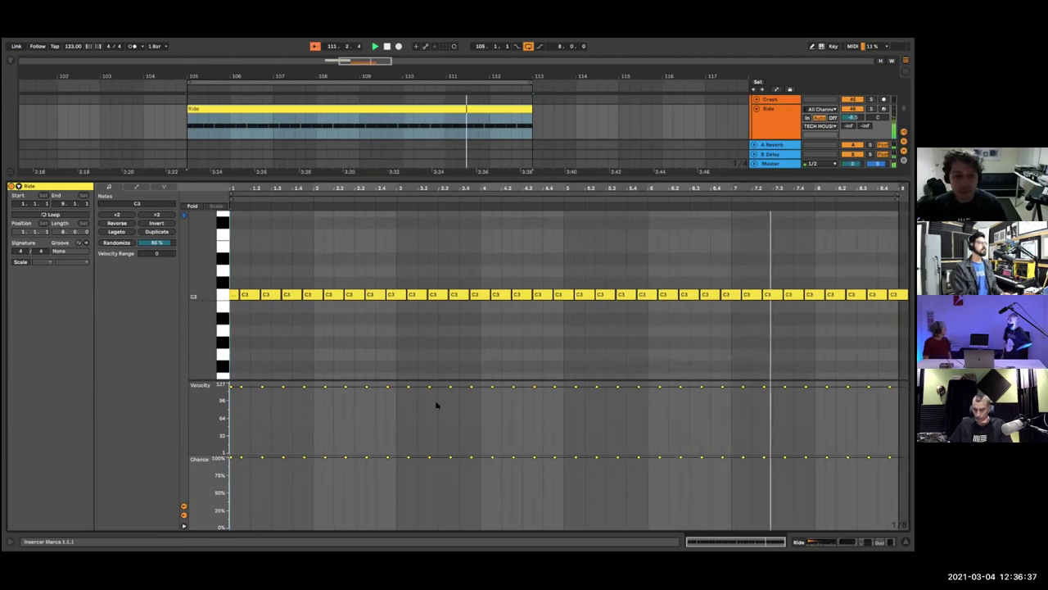
Step: Randomize the velocities of the last three Ride notes in bar 2 and in bar 4, using an amount of 127
click(389, 405)
drag(388, 404, 340, 377)
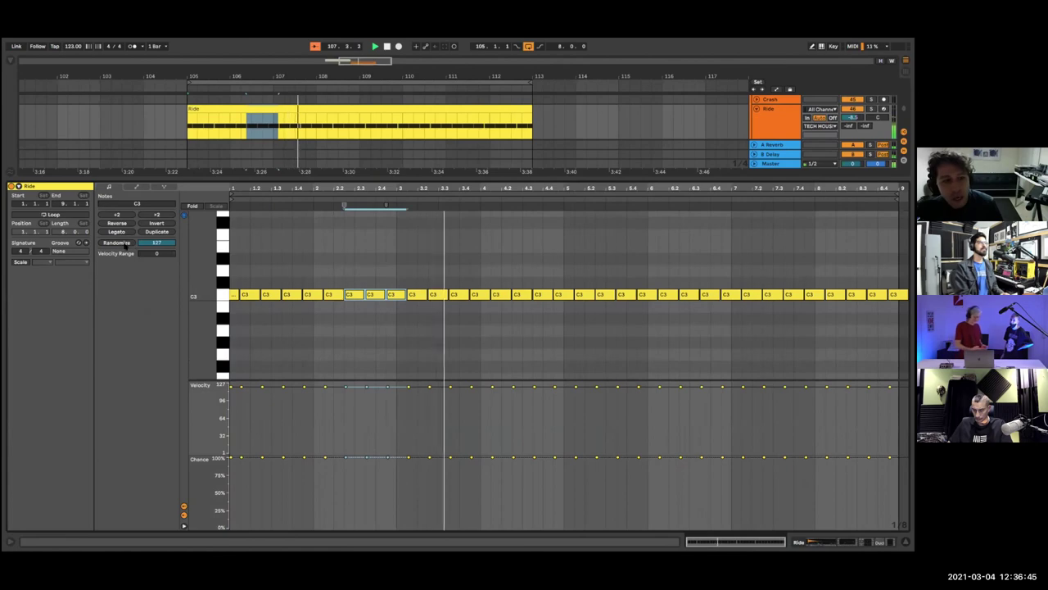
click(119, 243)
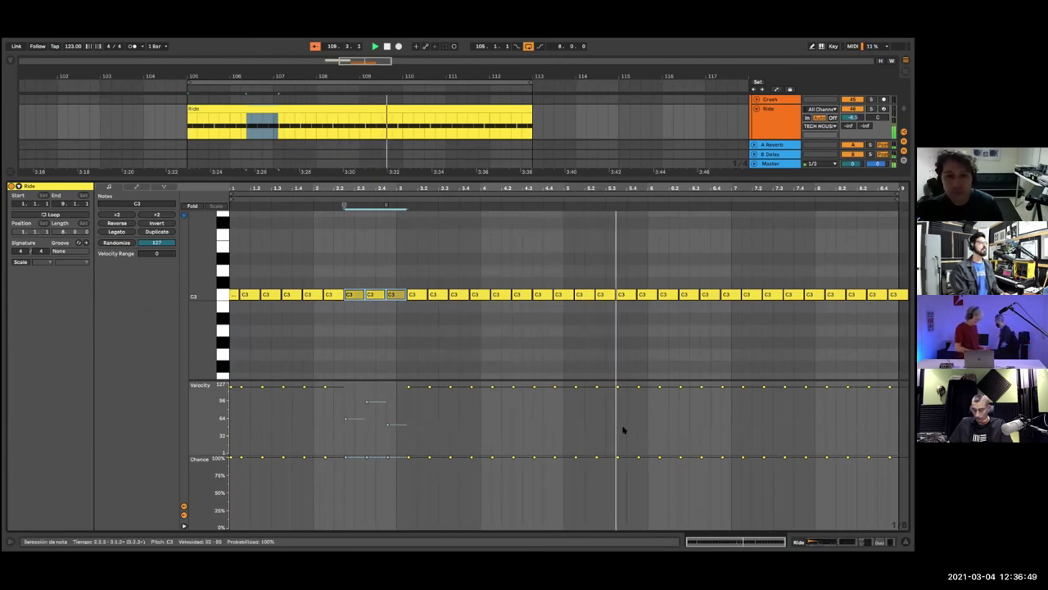
drag(564, 428, 499, 372)
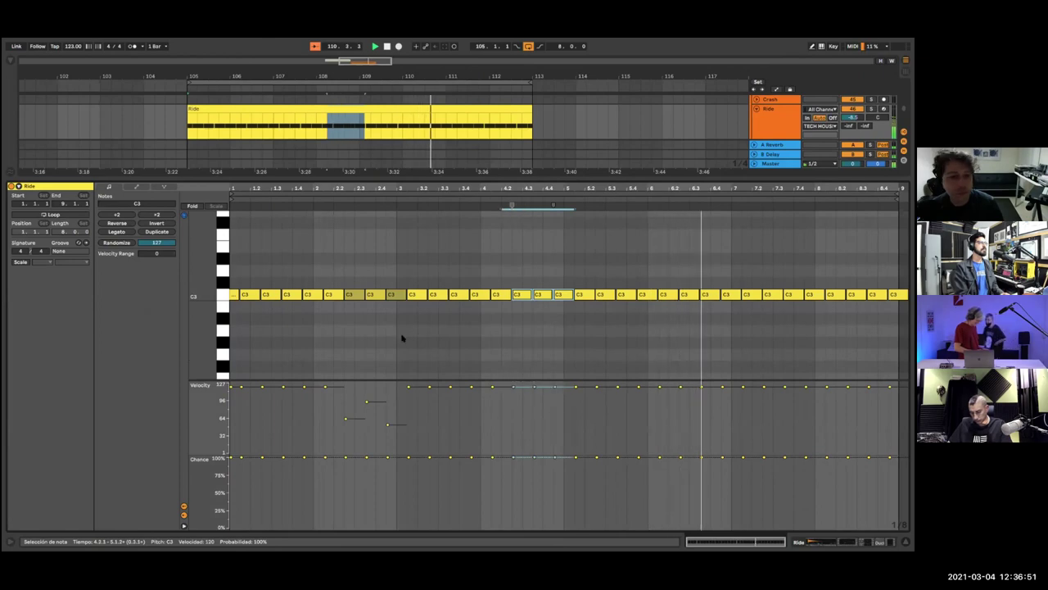
click(119, 243)
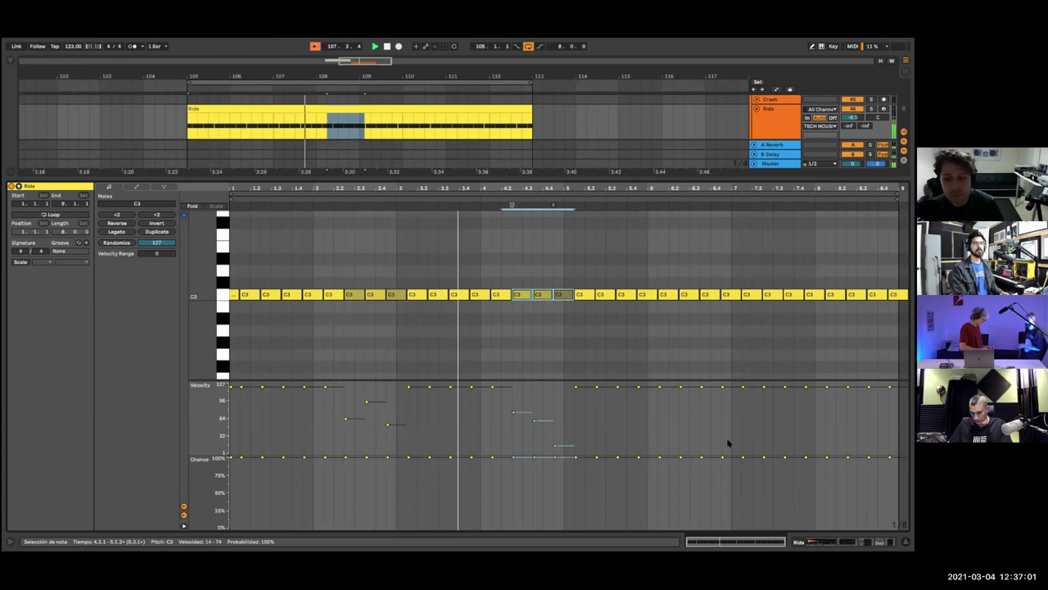
Step: Randomize the velocities of the last three Ride notes in bar 6 and in bar 8, using an amount of 127
drag(729, 439, 668, 368)
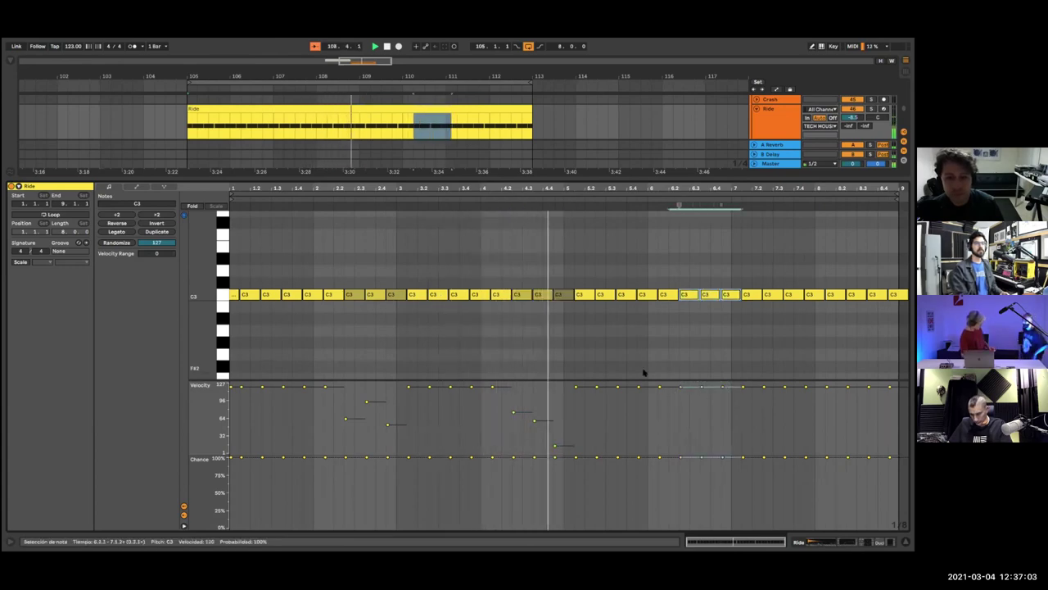
click(117, 243)
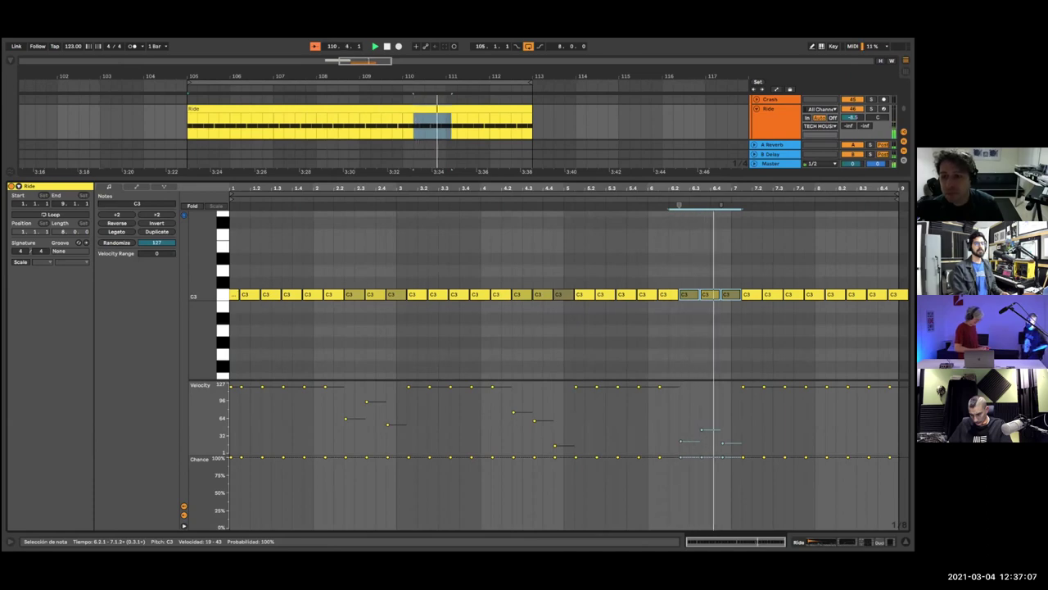
drag(902, 447, 846, 382)
click(117, 243)
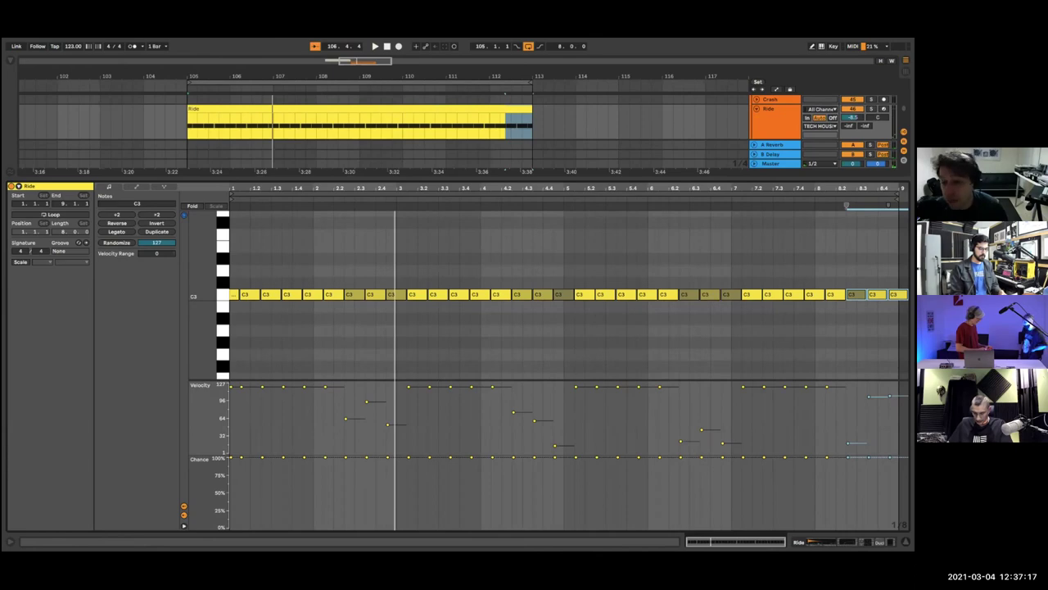
Step: Hide the note editor, enlarge the S2 Analog track to show its Main Lead clip, and play the looped section
key(ctrl+alt+l)
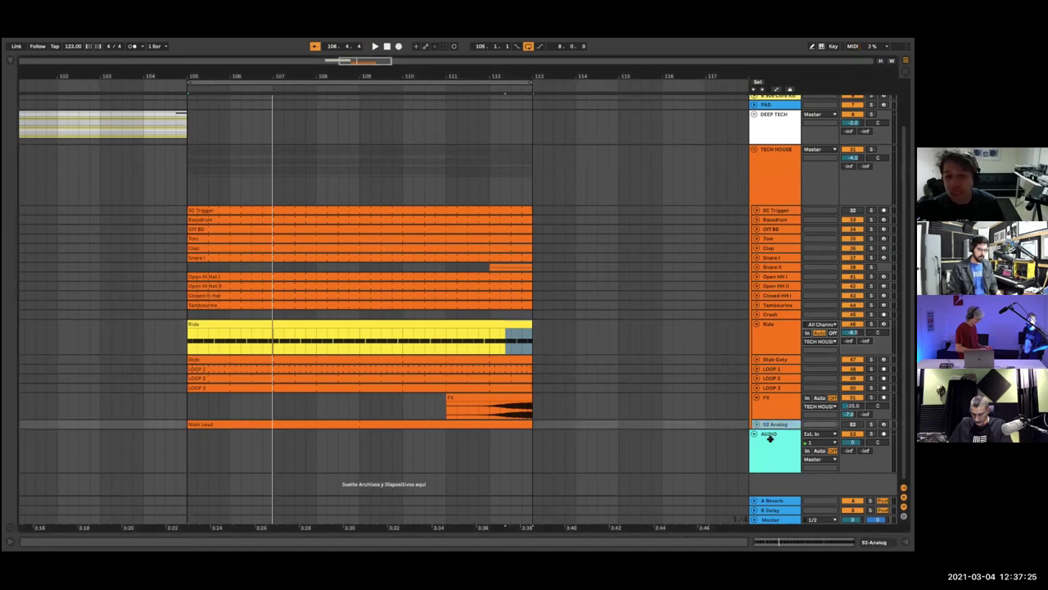
drag(772, 428, 770, 449)
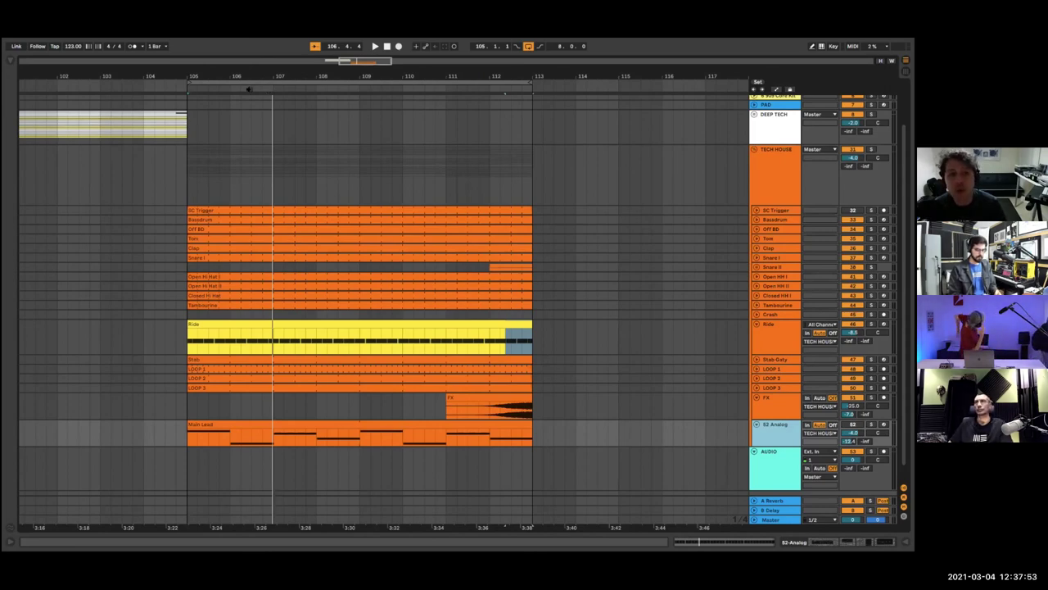
key(space)
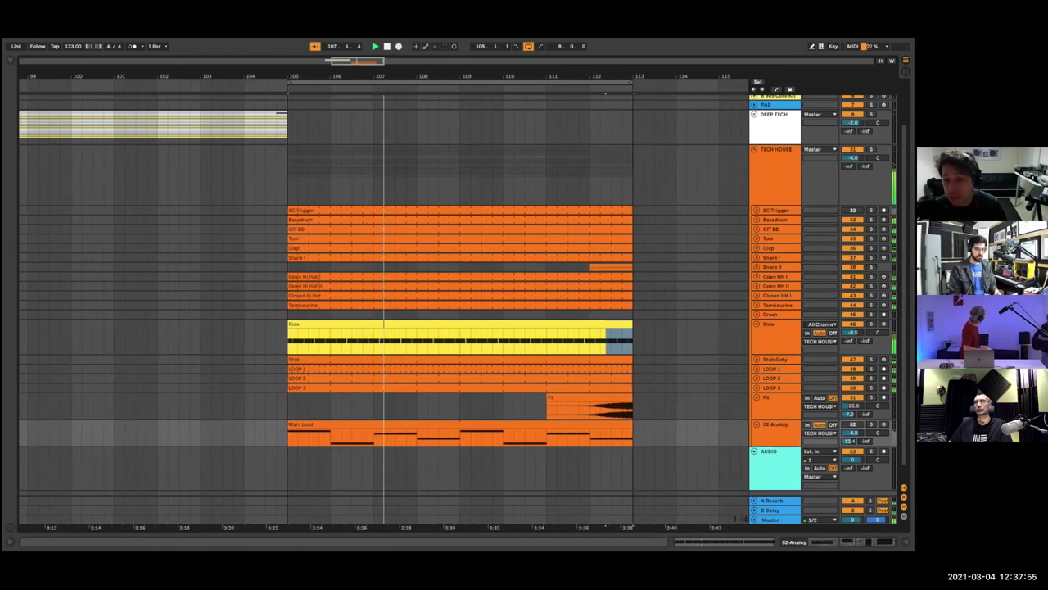